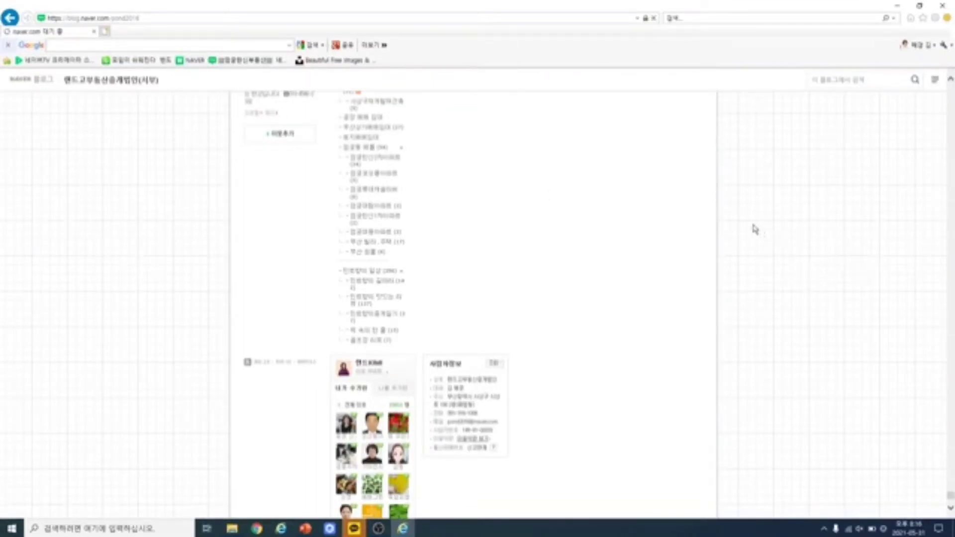
# Go to the Naver home page and search for 네이버검색광고.
pyautogui.scroll(-3, 751, 228)
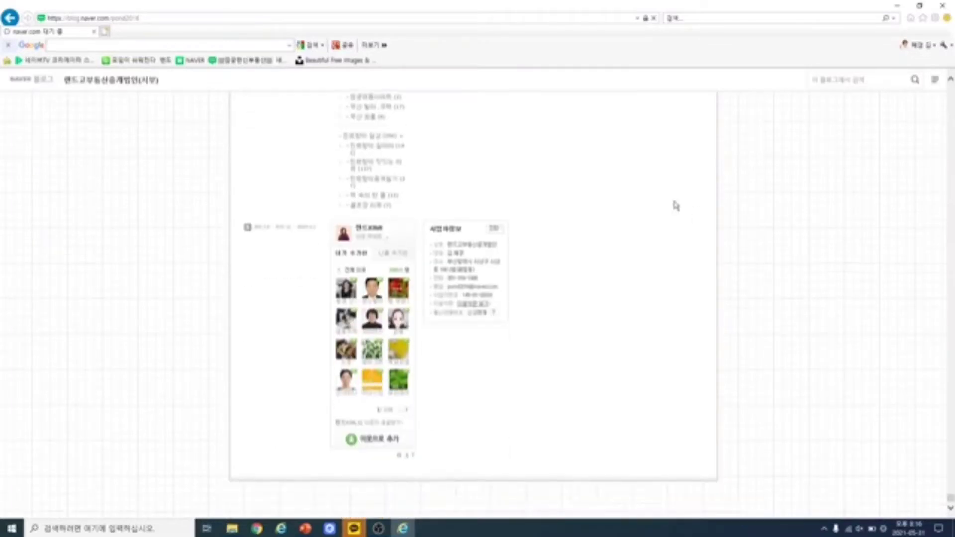
pyautogui.click(196, 62)
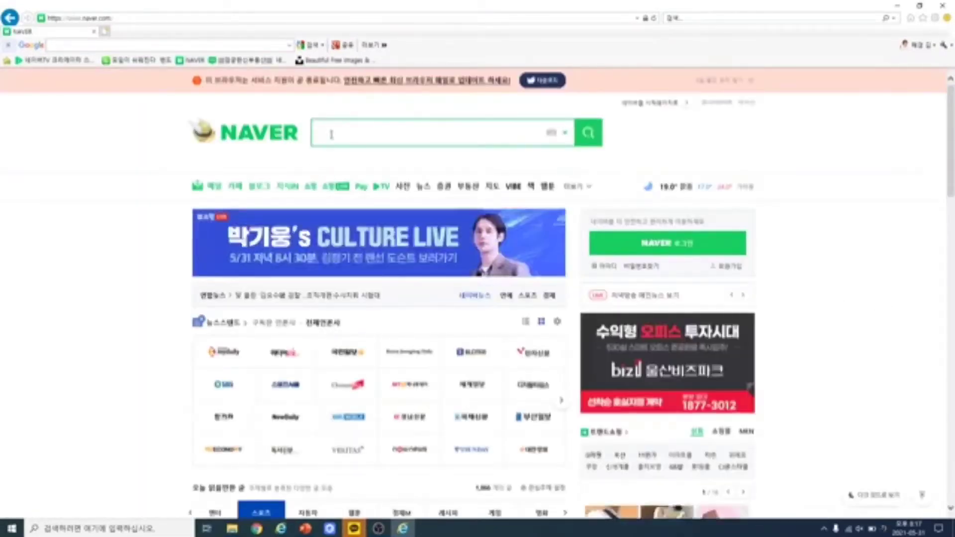
pyautogui.write('네이버검색')
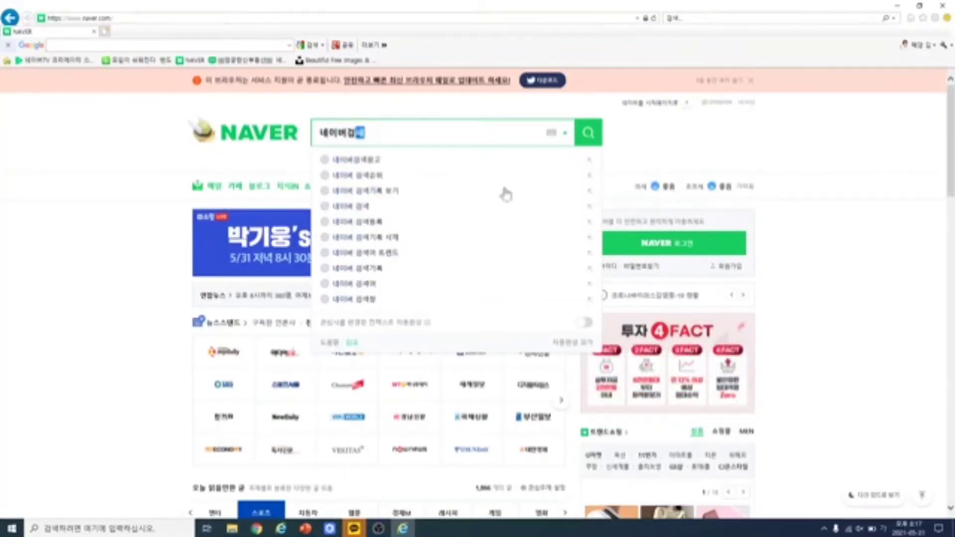
pyautogui.click(371, 164)
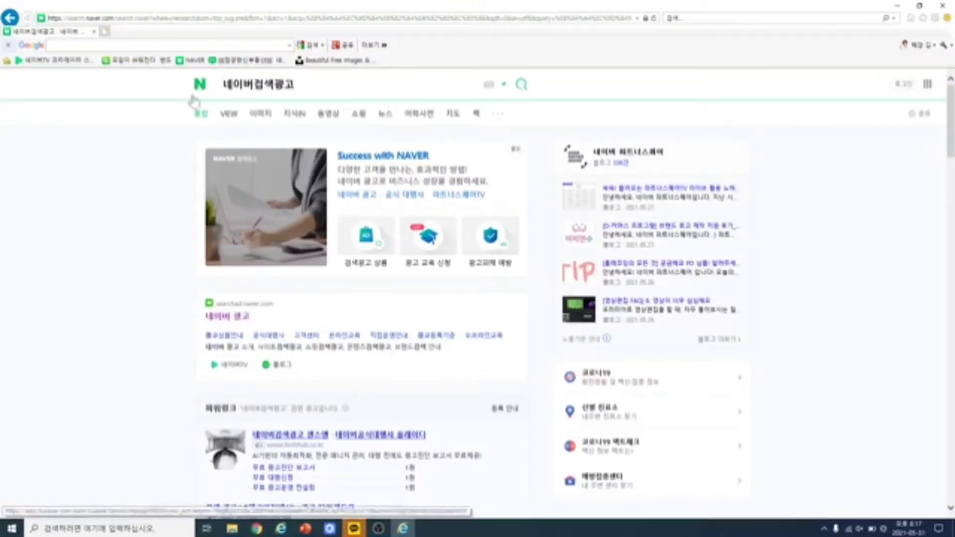
# Return to the Naver home page and open the 비즈니스 · 광고 page from the Partners links in the footer.
pyautogui.click(205, 90)
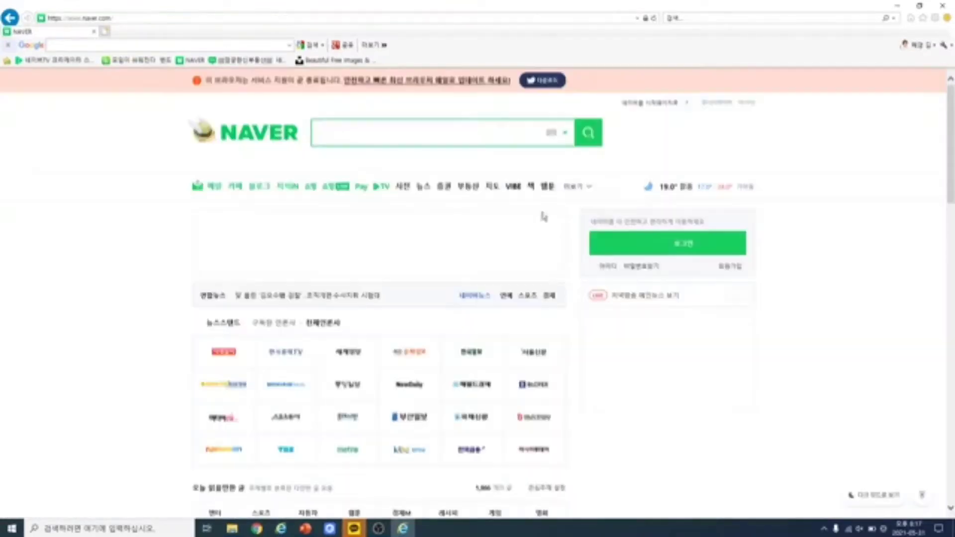
pyautogui.scroll(-10, 849, 235)
pyautogui.scroll(-6, 854, 238)
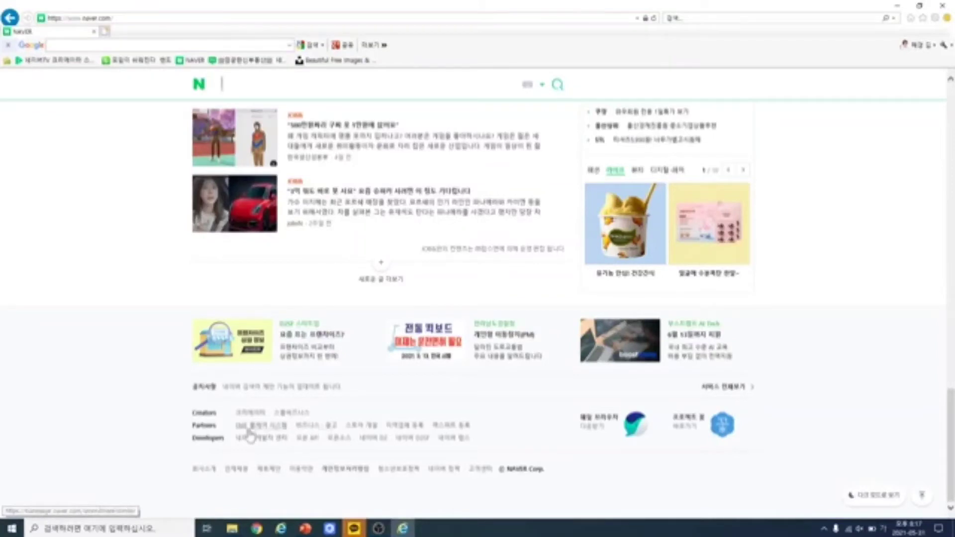
pyautogui.click(327, 430)
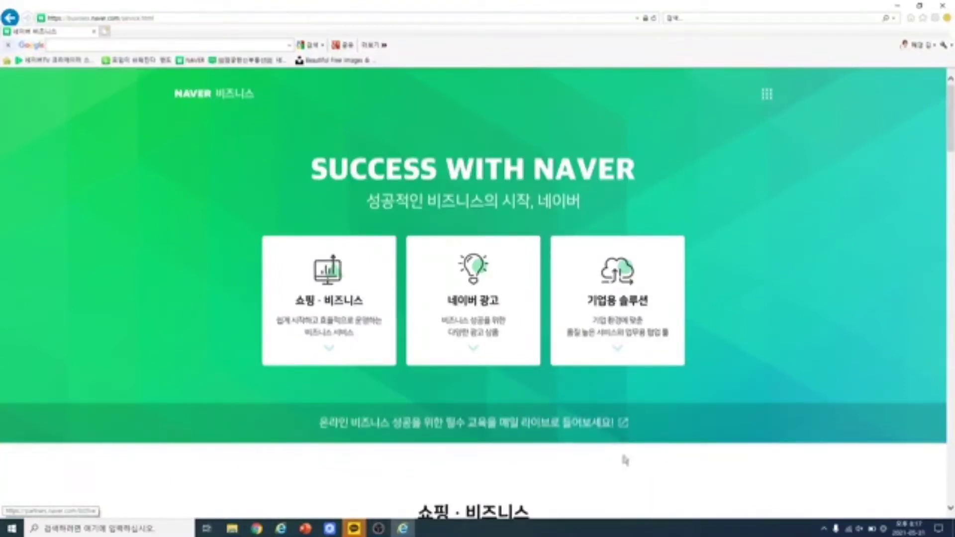
# Review the 쇼핑 · 비즈니스, 네이버 광고 and 기업용 솔루션 sections of the Naver Business page.
pyautogui.scroll(-4, 785, 306)
pyautogui.scroll(-4, 785, 306)
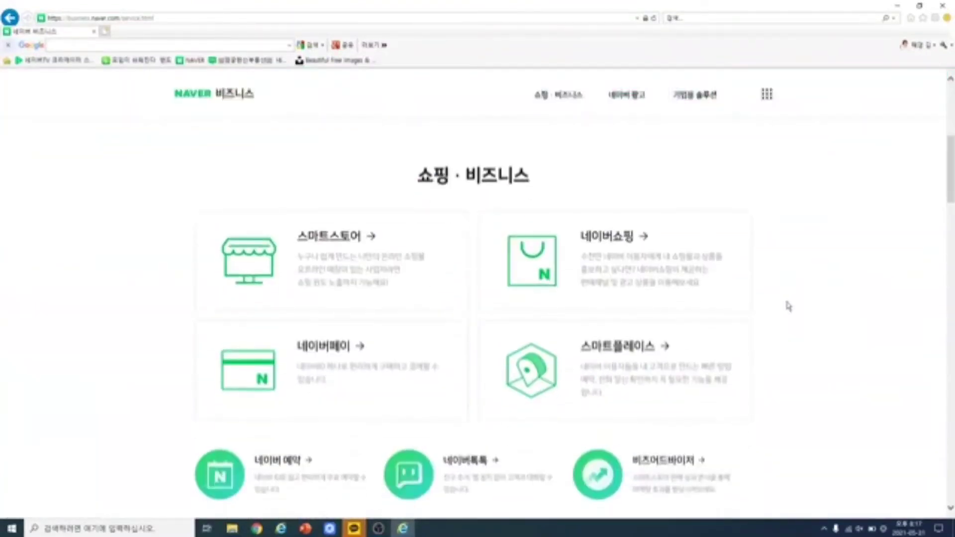
pyautogui.scroll(3, 859, 306)
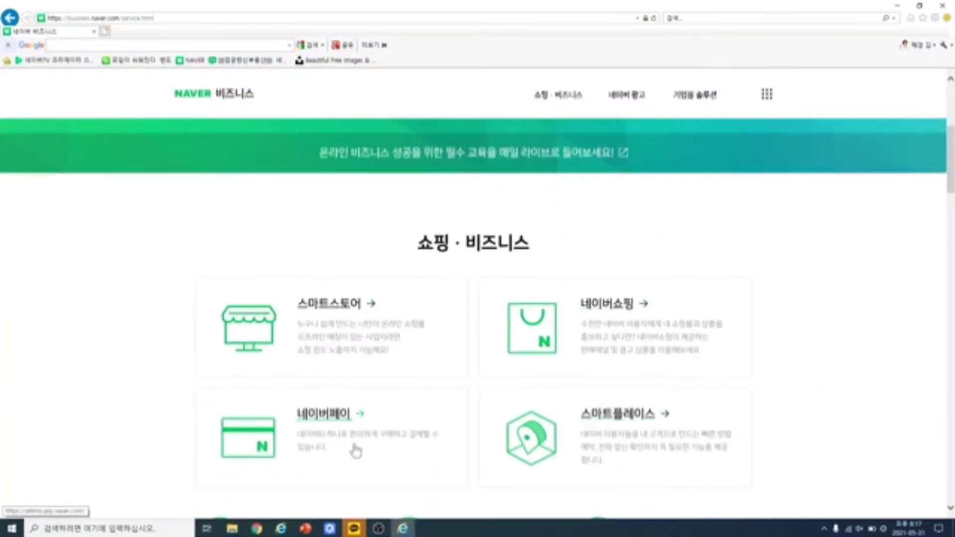
pyautogui.scroll(-4, 797, 350)
pyautogui.scroll(-3, 797, 350)
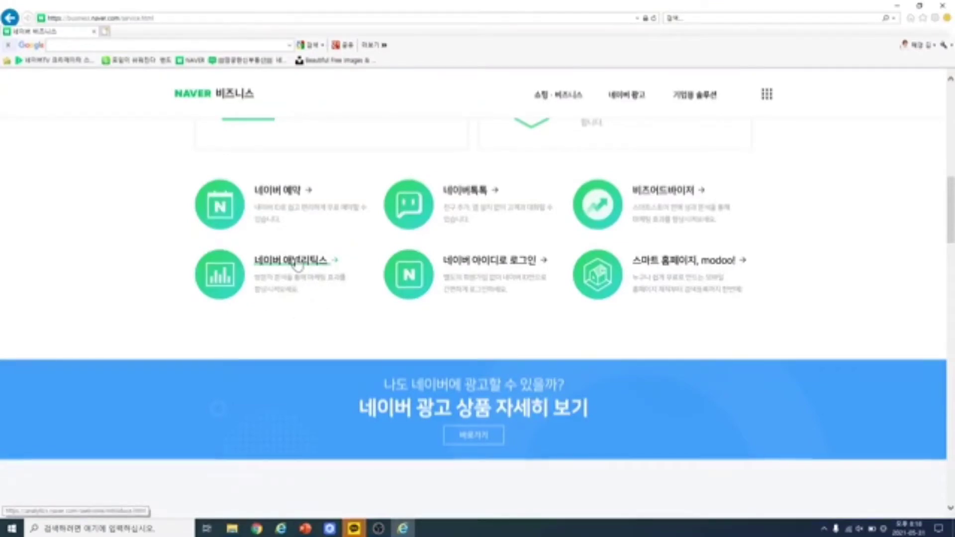
pyautogui.scroll(-8, 755, 271)
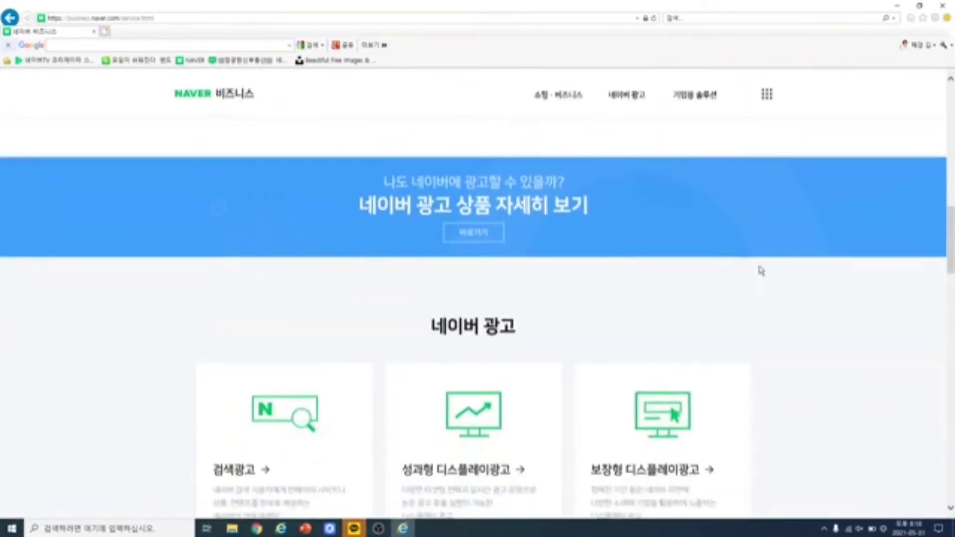
pyautogui.scroll(3, 772, 275)
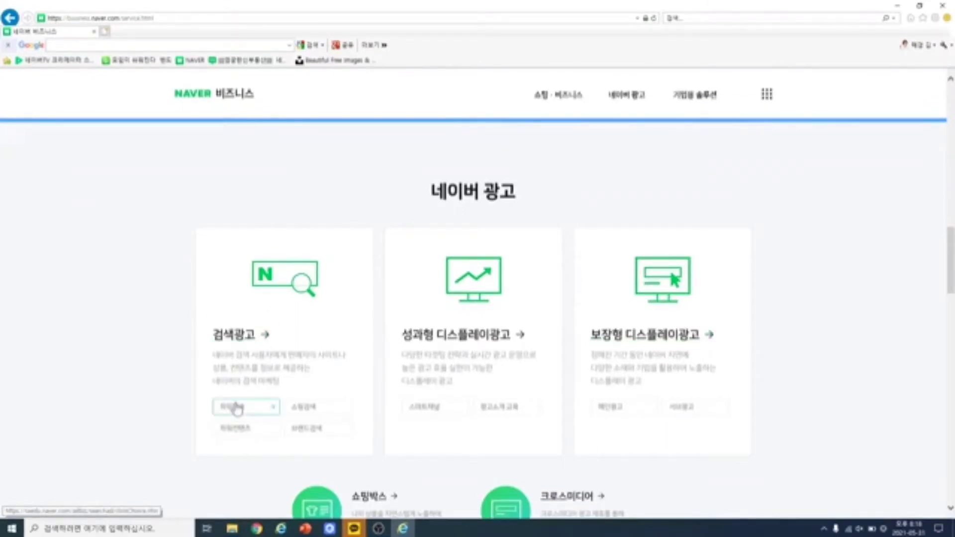
pyautogui.scroll(-10, 810, 341)
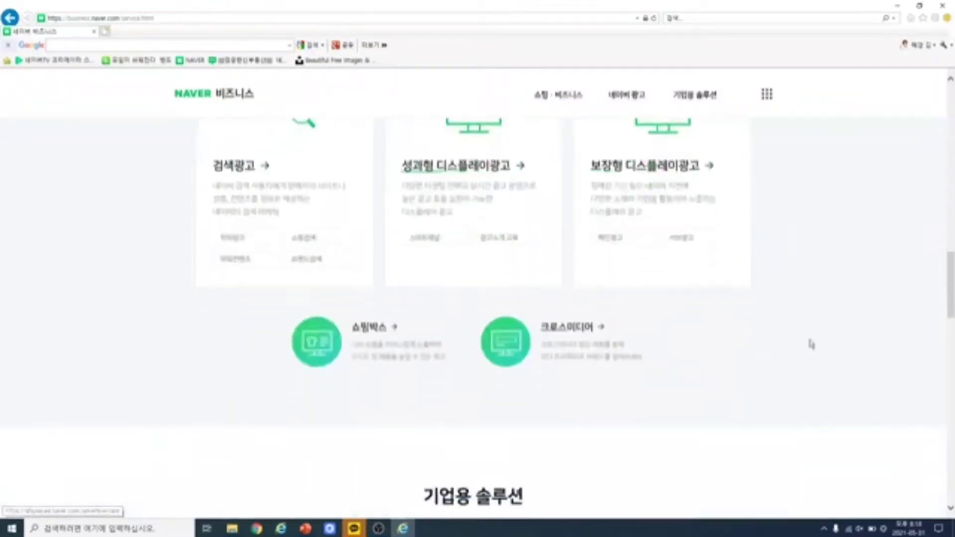
pyautogui.scroll(2, 824, 333)
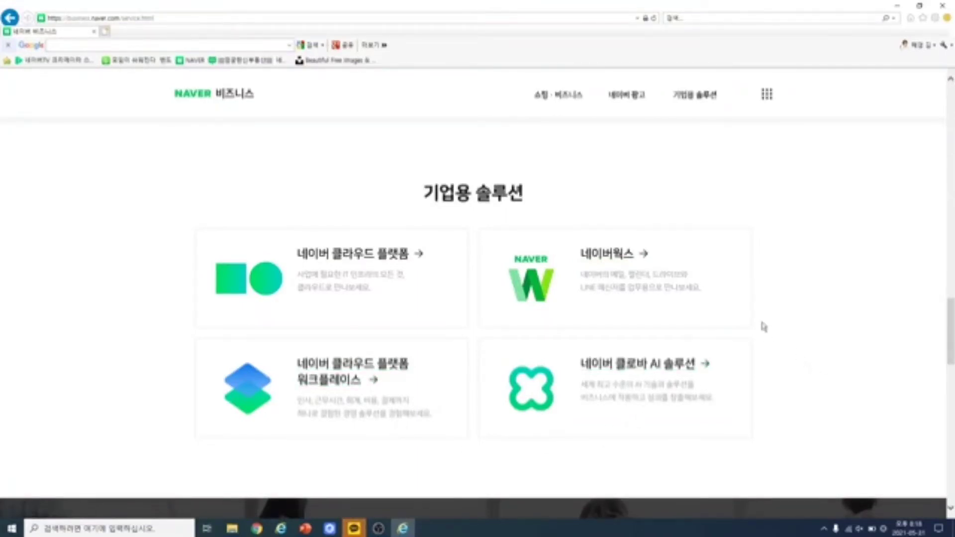
pyautogui.scroll(8, 809, 337)
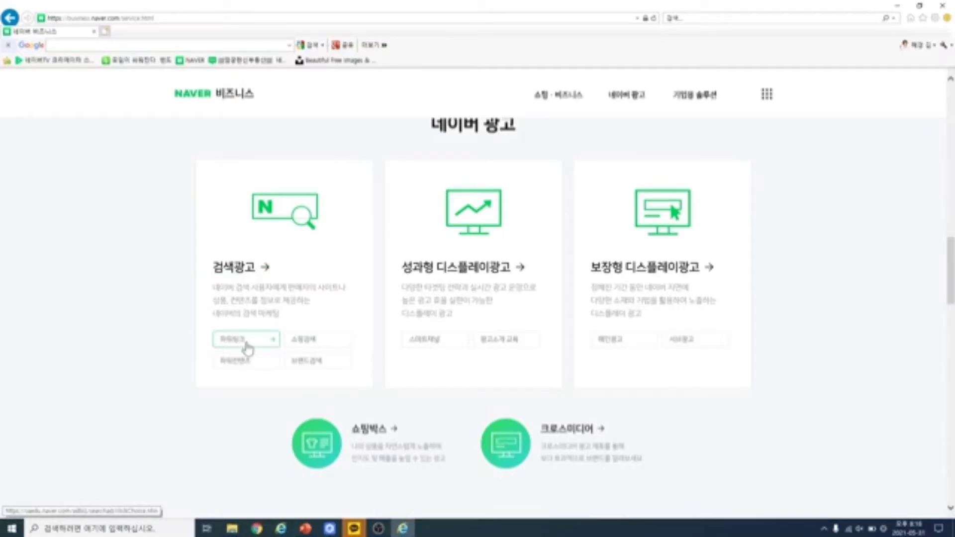
pyautogui.scroll(15, 721, 292)
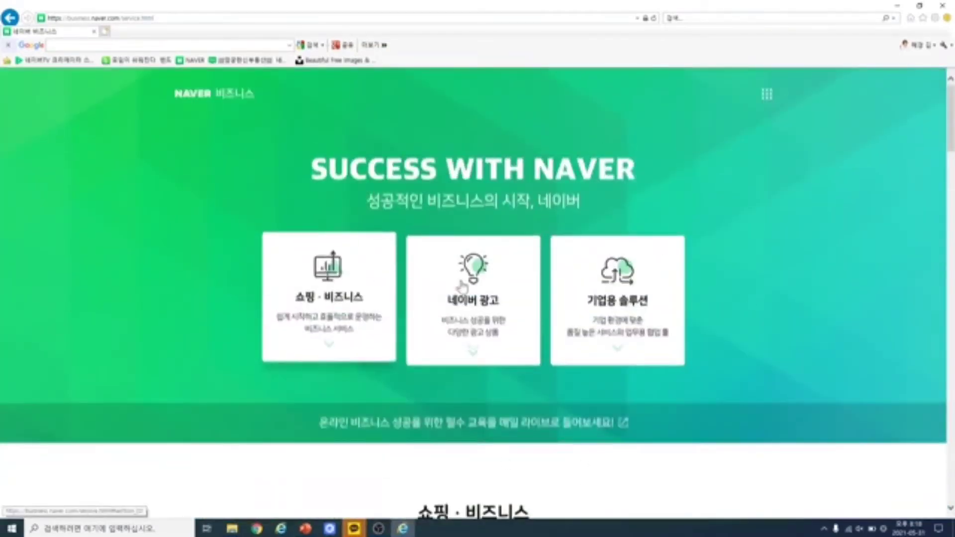
# Go to the 네이버 광고 section and open the 검색광고 site.
pyautogui.click(478, 304)
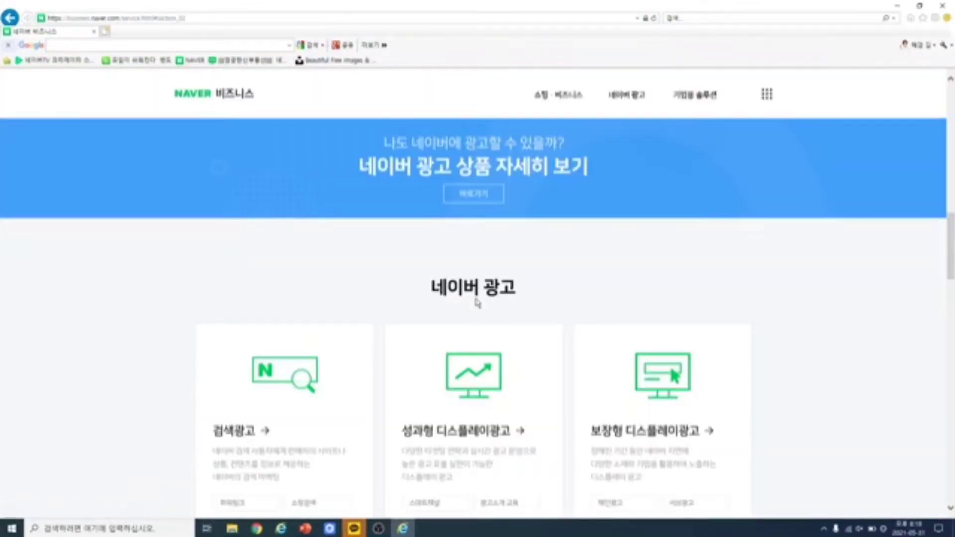
pyautogui.scroll(-2, 760, 302)
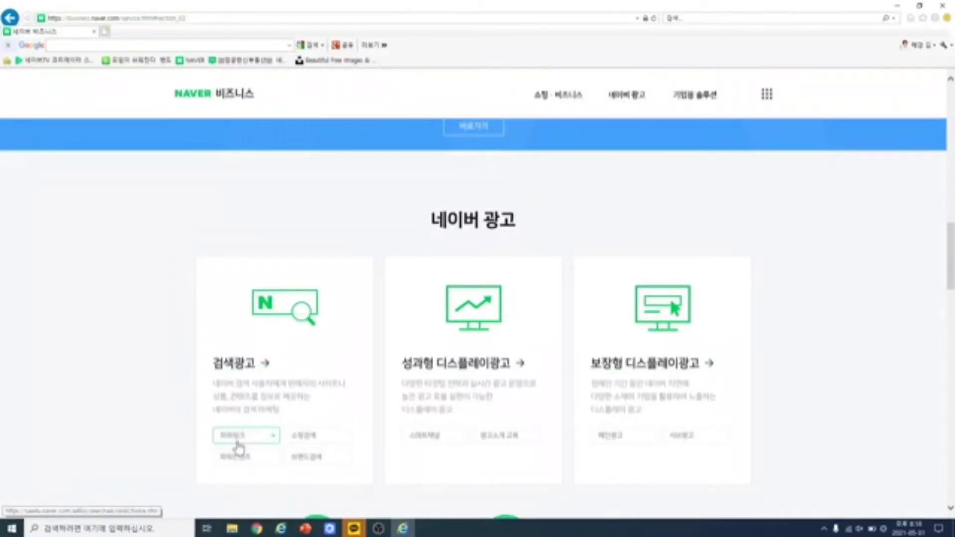
pyautogui.click(240, 372)
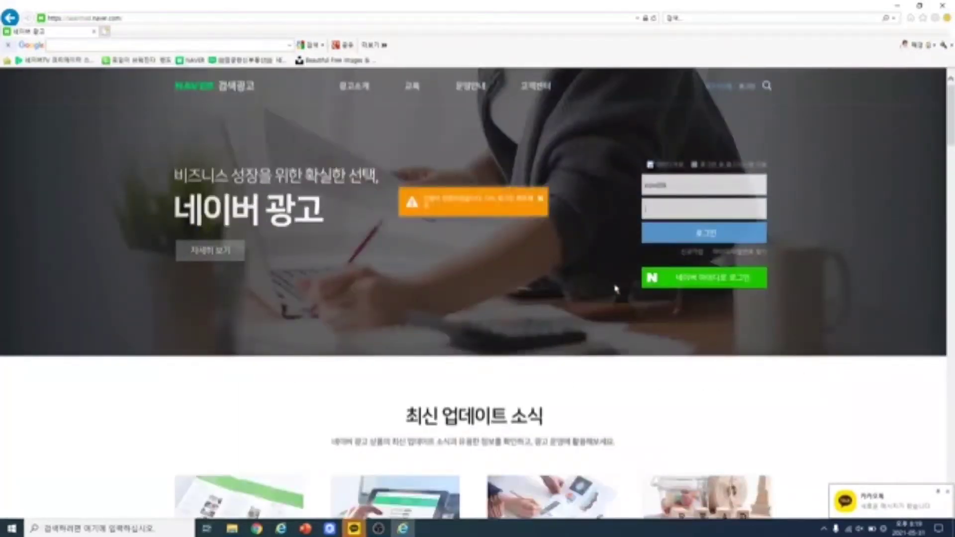
# Dismiss the warning, log in with a Naver ID by entering the account ID and password, and acknowledge the welcome message.
pyautogui.click(542, 204)
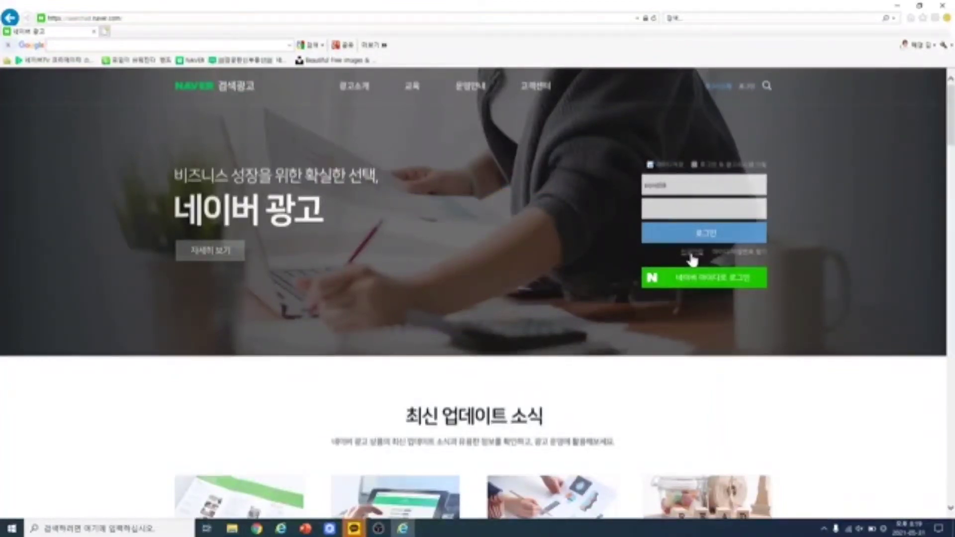
pyautogui.click(722, 282)
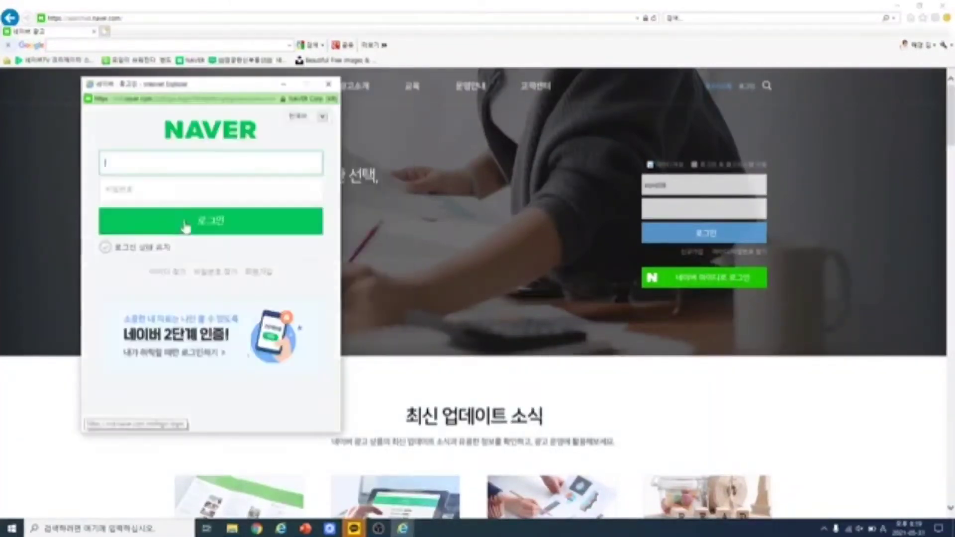
pyautogui.click(143, 170)
pyautogui.write('pit')
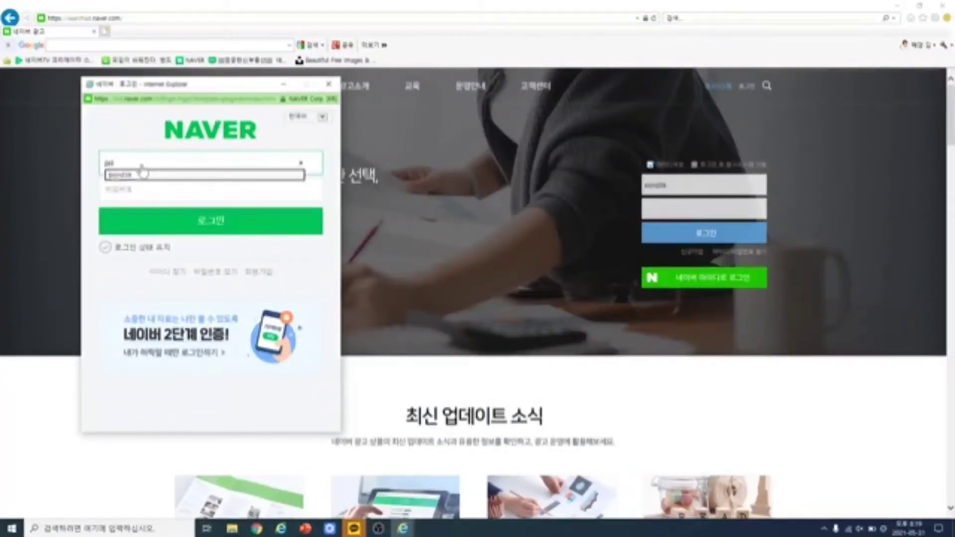
pyautogui.click(143, 175)
pyautogui.press('Tab')
pyautogui.write('•••')
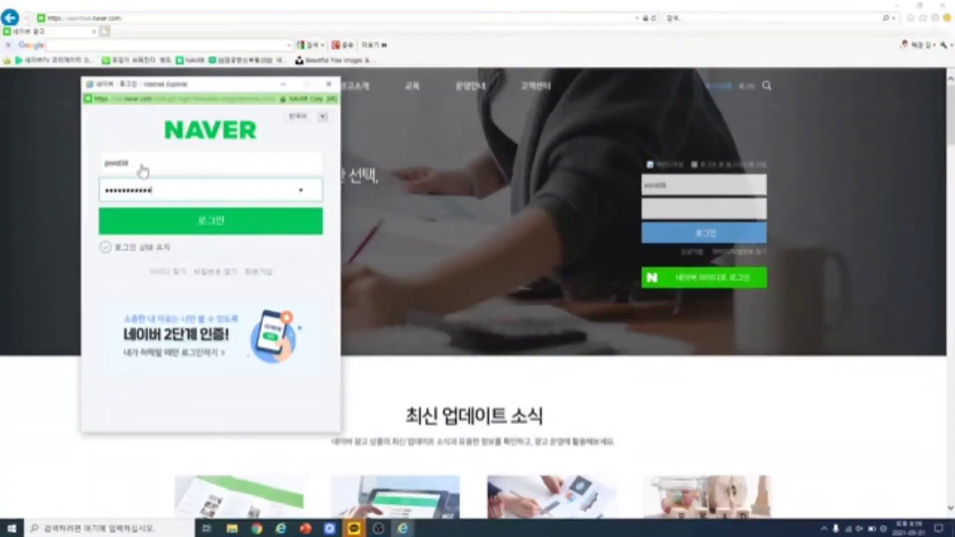
pyautogui.press('Return')
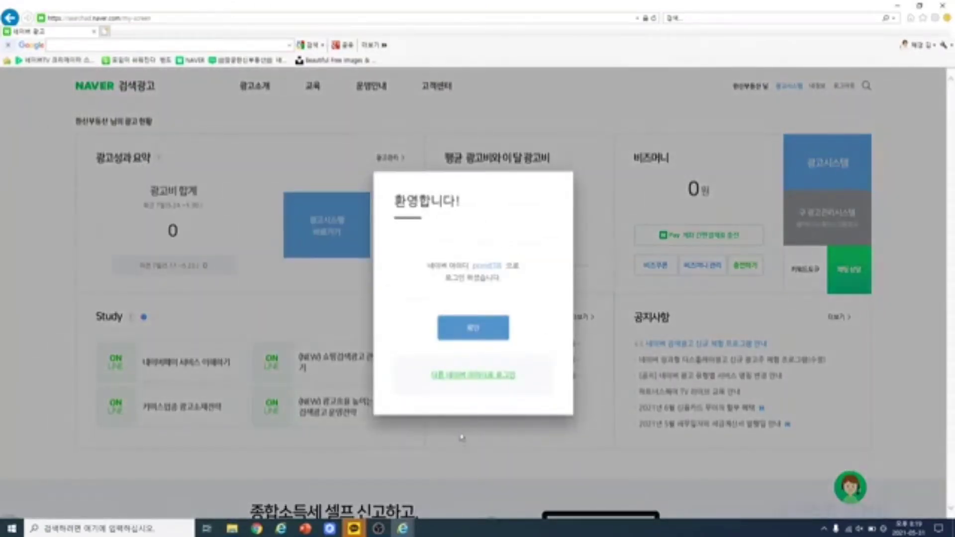
pyautogui.click(461, 328)
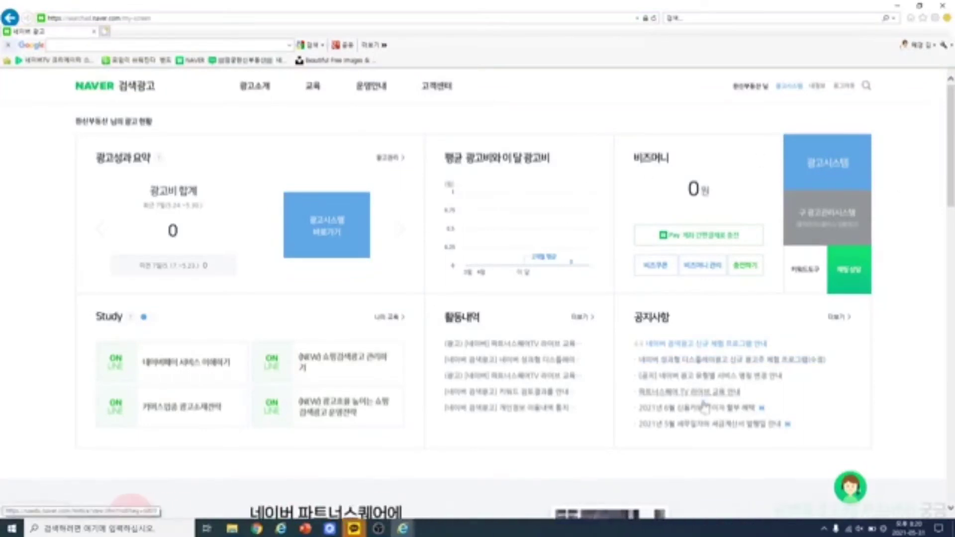
# Open the 광고시스템, signing in with the search ad account when asked, to reach the campaign management page.
pyautogui.click(840, 171)
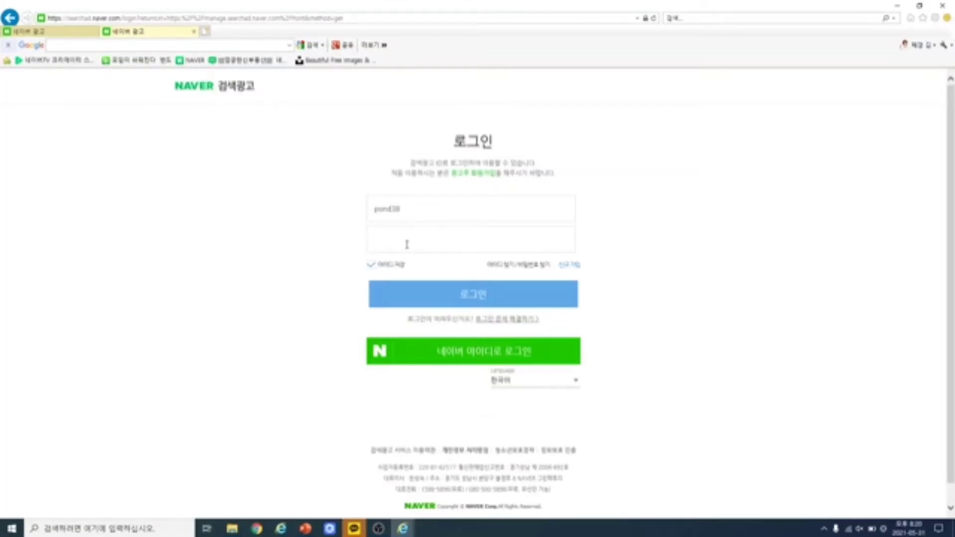
pyautogui.click(415, 212)
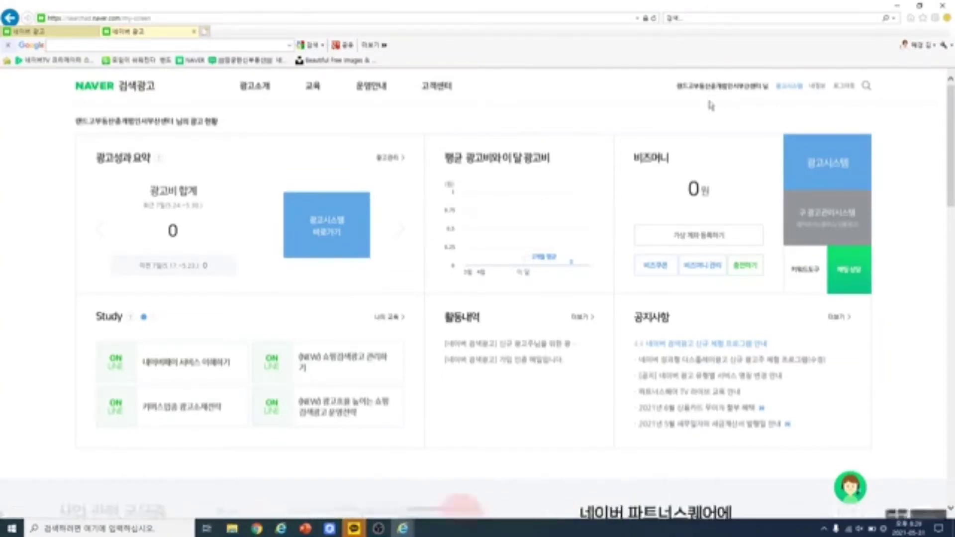
pyautogui.click(828, 170)
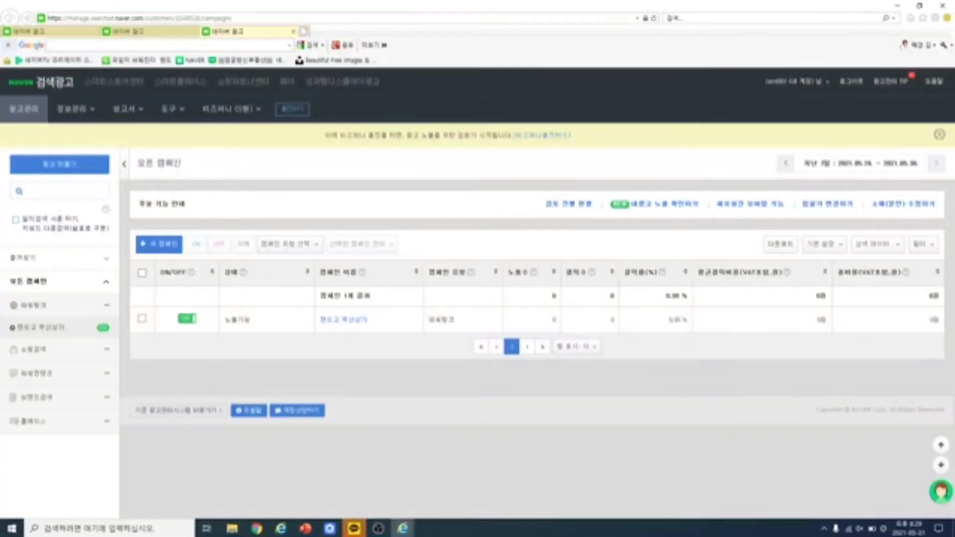
# Switch to PowerPoint and display slide 6, 광고구조 이해하기, to review the ad structure.
pyautogui.click(305, 529)
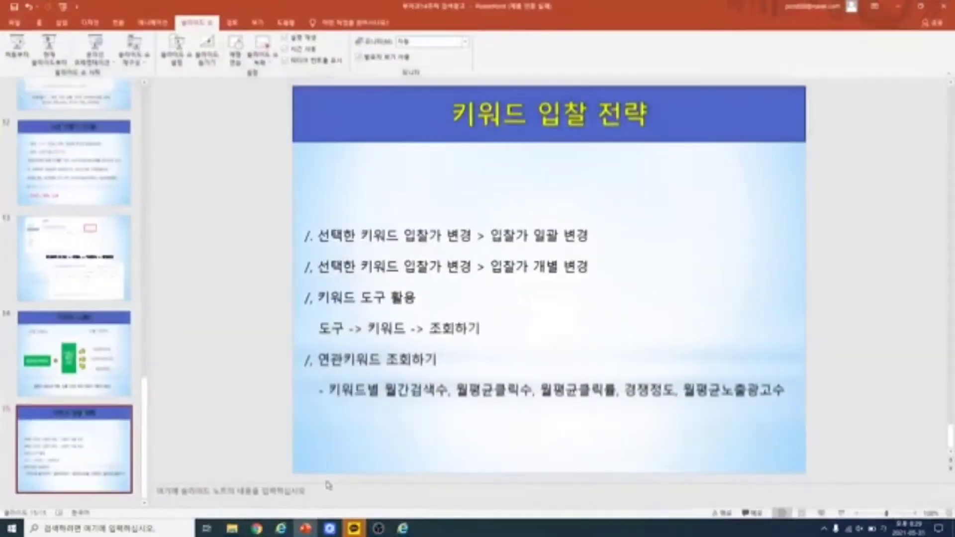
pyautogui.scroll(2, 68, 186)
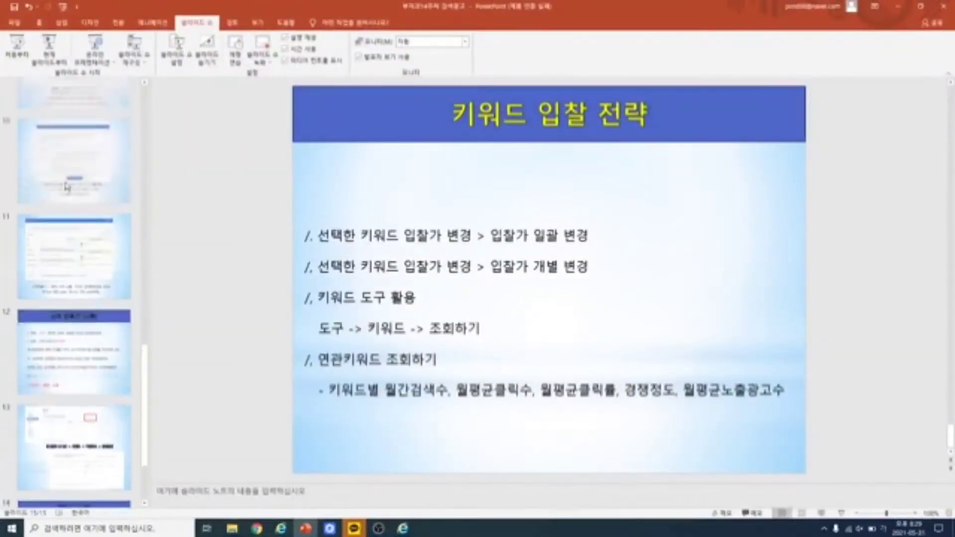
pyautogui.scroll(5, 68, 185)
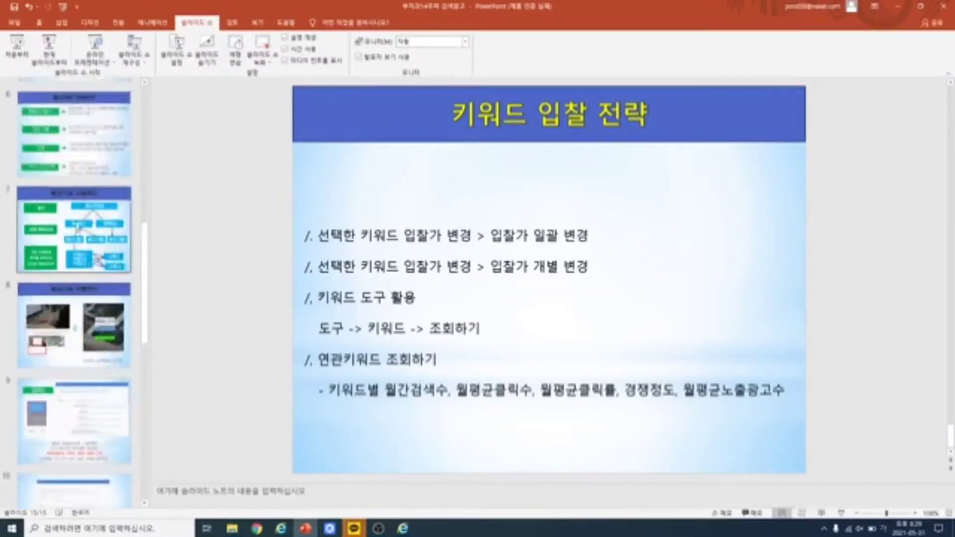
pyautogui.scroll(2, 77, 229)
pyautogui.click(94, 291)
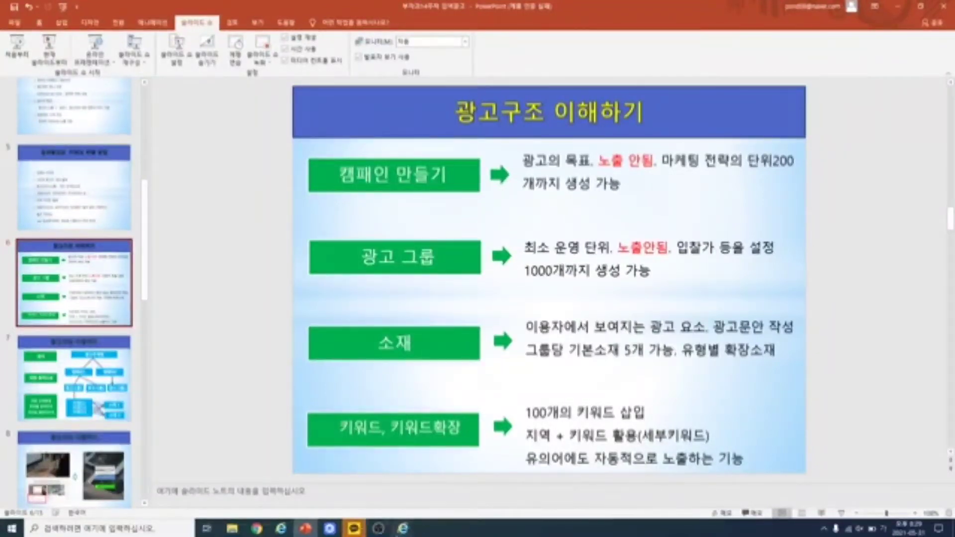
# Switch back to the Naver search ad page in Internet Explorer, start creating a new ad and view the campaign types.
pyautogui.moveTo(403, 532)
pyautogui.click(515, 485)
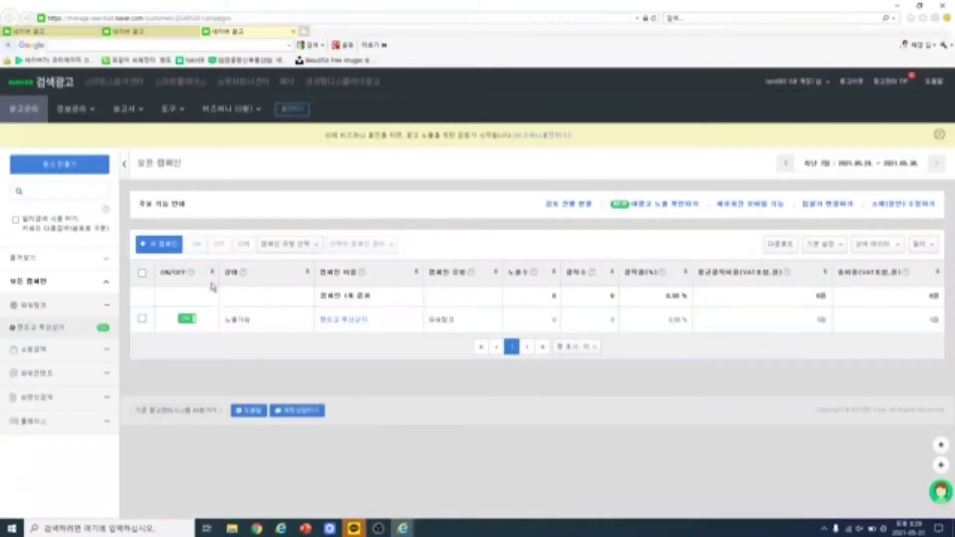
pyautogui.click(69, 169)
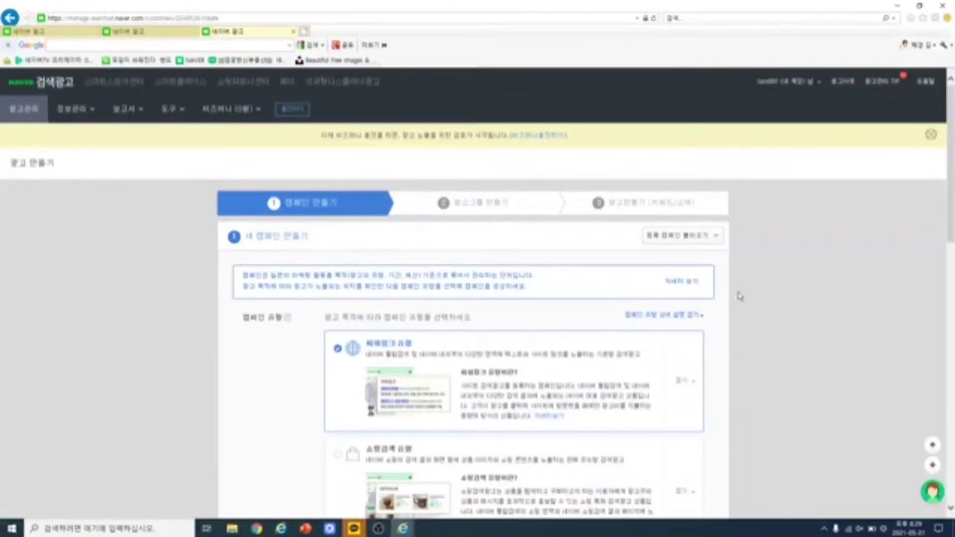
pyautogui.scroll(-3, 740, 295)
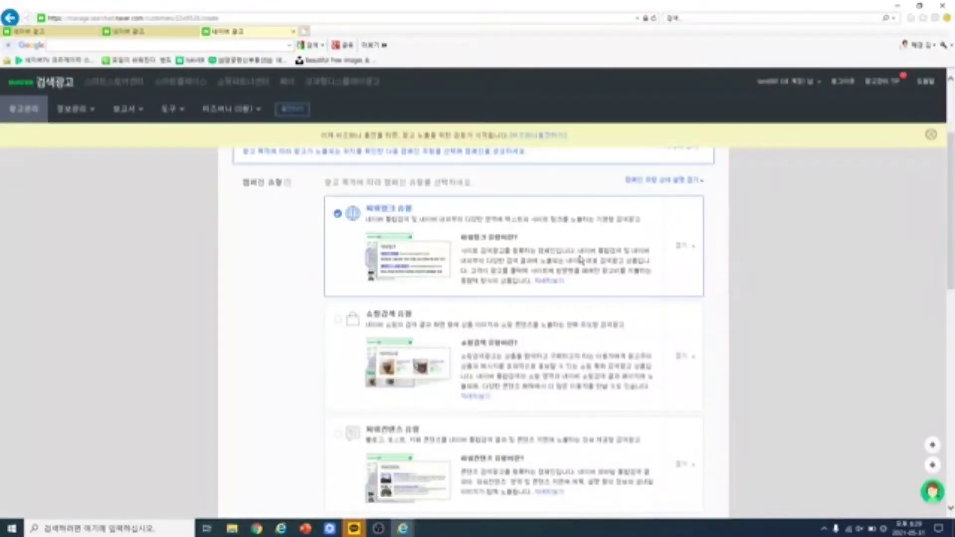
# Look through the available campaign types from 파워링크 유형 down to 플레이스 유형.
pyautogui.scroll(-5, 559, 328)
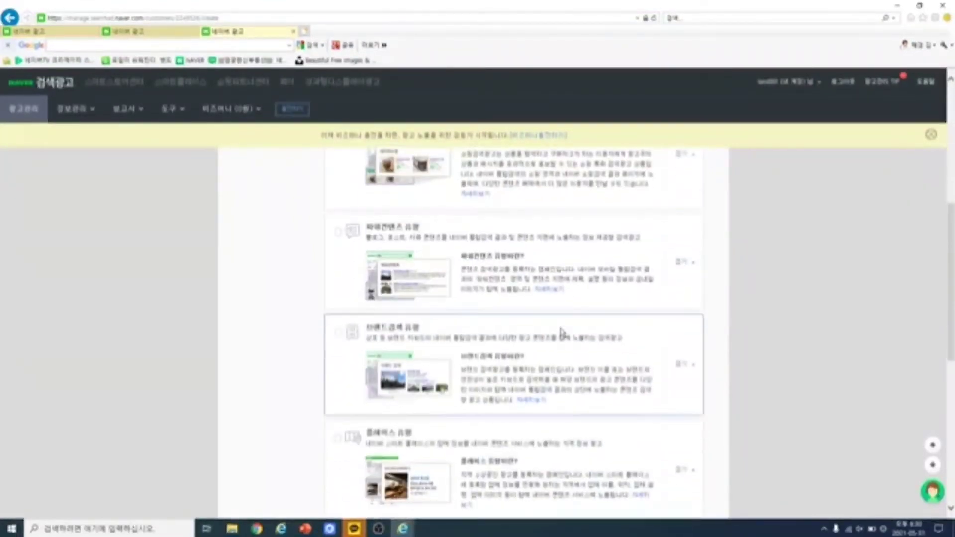
pyautogui.scroll(-1, 561, 331)
pyautogui.scroll(-4, 561, 331)
pyautogui.scroll(10, 560, 330)
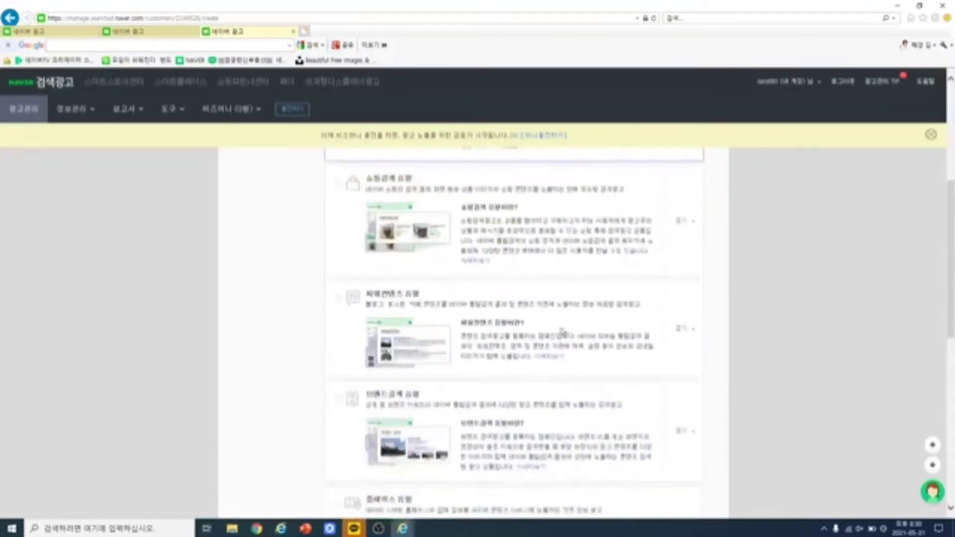
pyautogui.scroll(2, 564, 326)
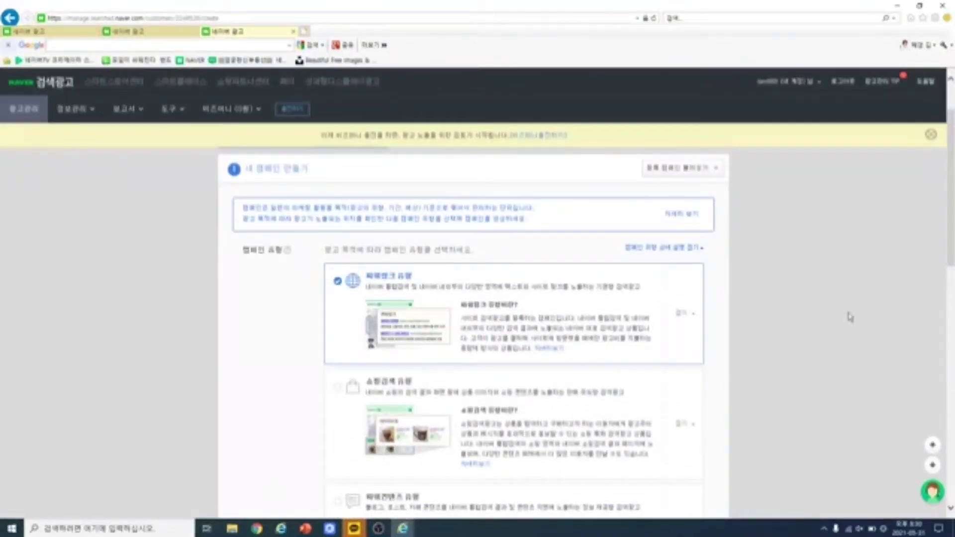
# Replace the default campaign name with 동의대학교, correcting the mistyped entry.
pyautogui.scroll(-10, 859, 312)
pyautogui.scroll(-1, 861, 312)
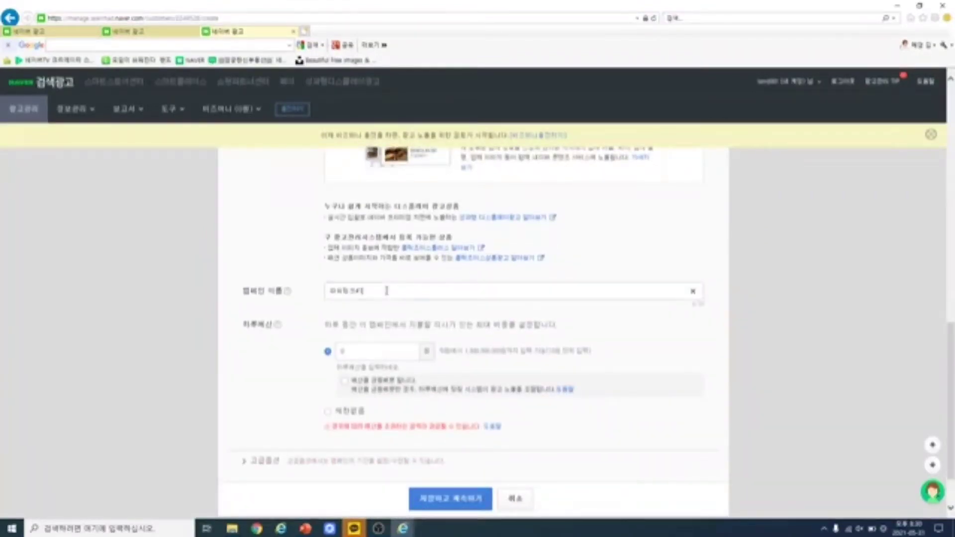
pyautogui.moveTo(387, 290); pyautogui.dragTo(202, 277)
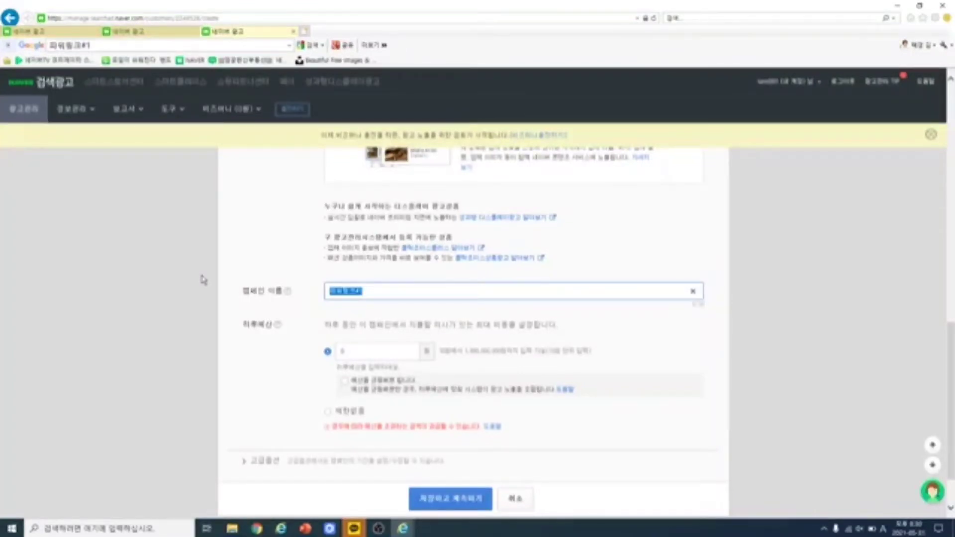
pyautogui.write('데')
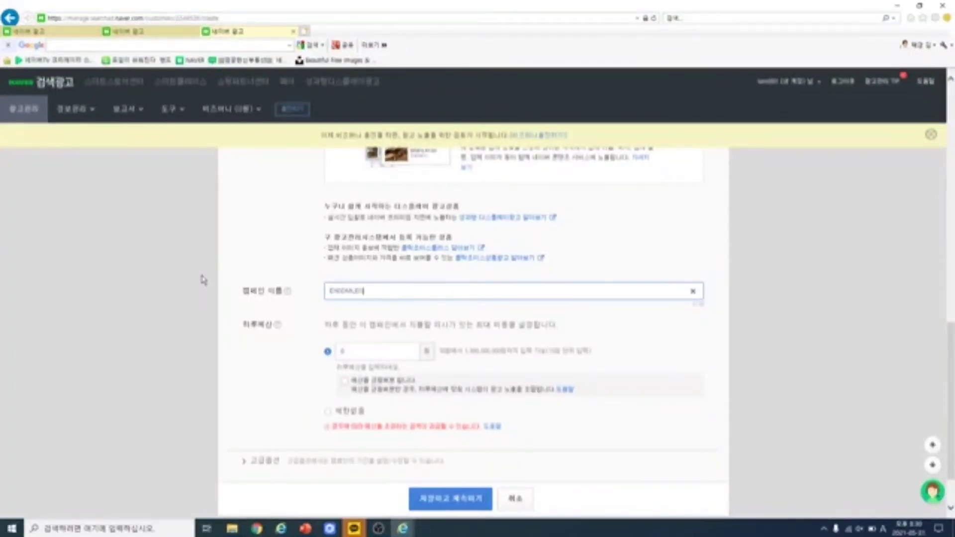
pyautogui.press('BackSpace')
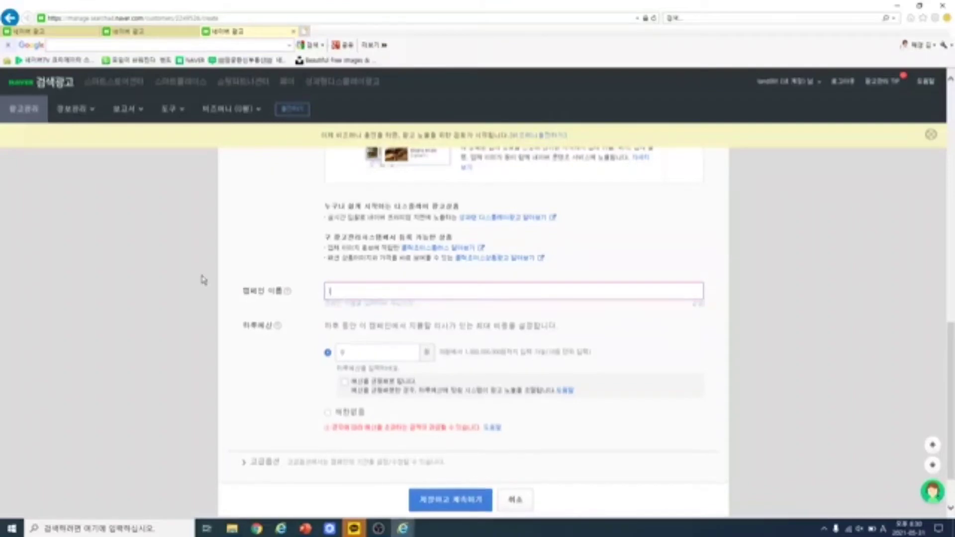
pyautogui.write('홍보')
pyautogui.write('이락')
pyautogui.write('켓')
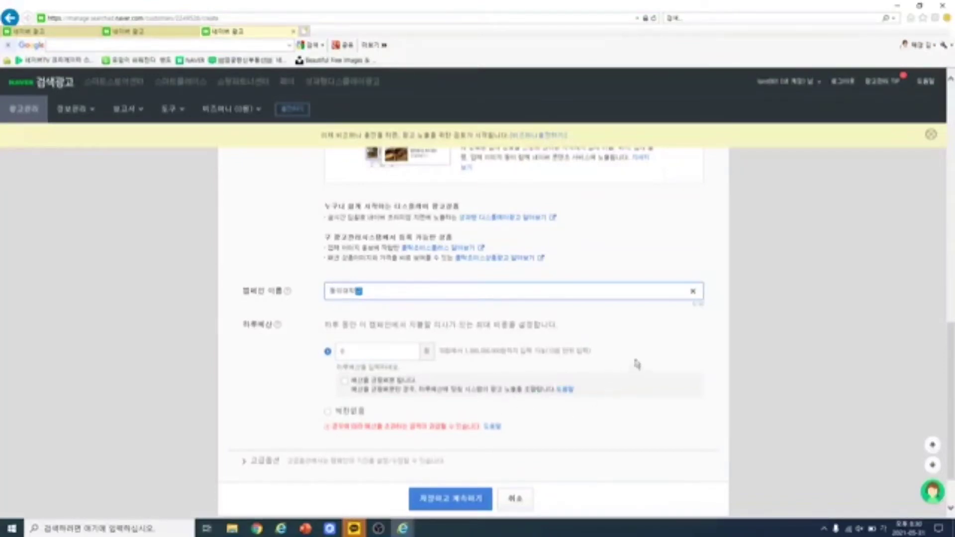
# Set the campaign's daily budget to 10,000 won and enable even distribution of the budget.
pyautogui.scroll(-2, 632, 361)
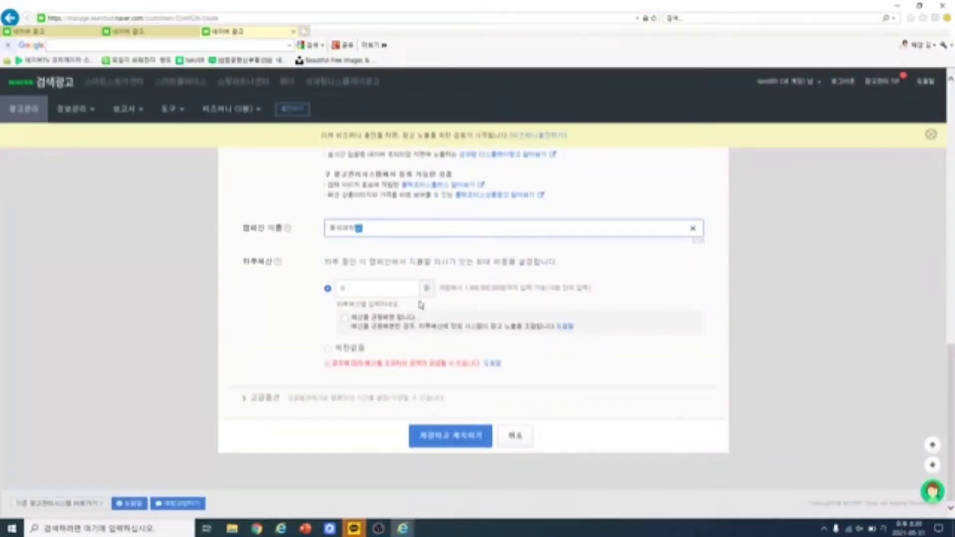
pyautogui.click(389, 287)
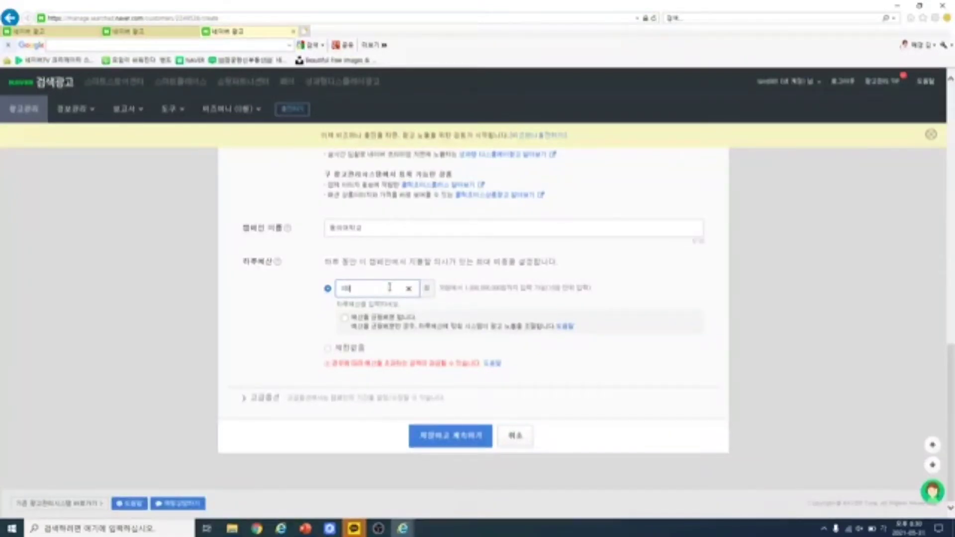
pyautogui.click(611, 357)
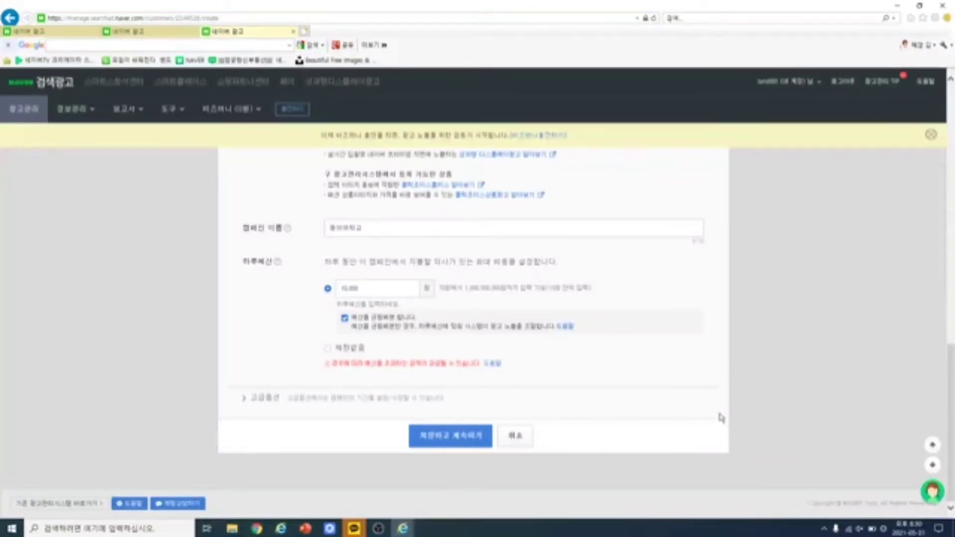
# Expand the campaign's 고급옵션 and set its exposure period from 2021-06-02 to 2021-06-30.
pyautogui.click(331, 403)
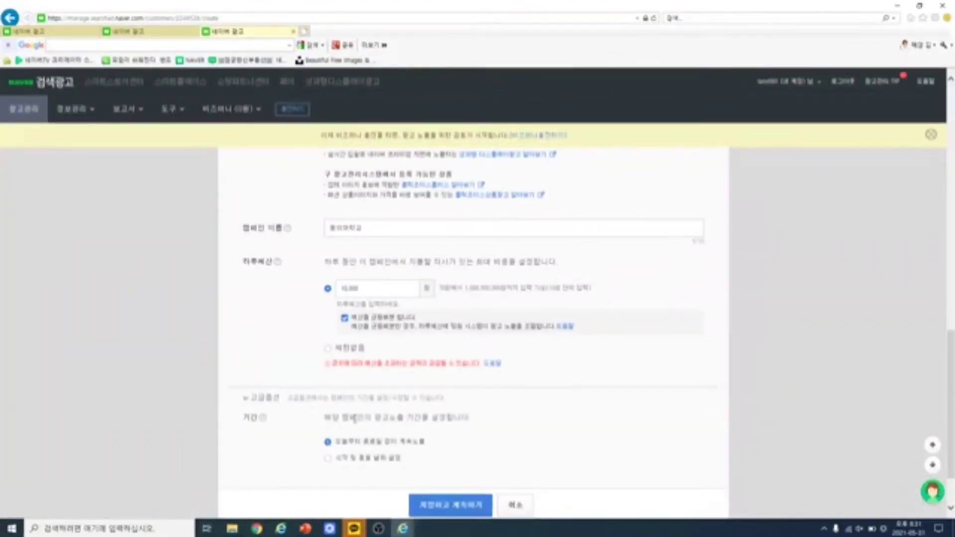
pyautogui.scroll(-3, 523, 439)
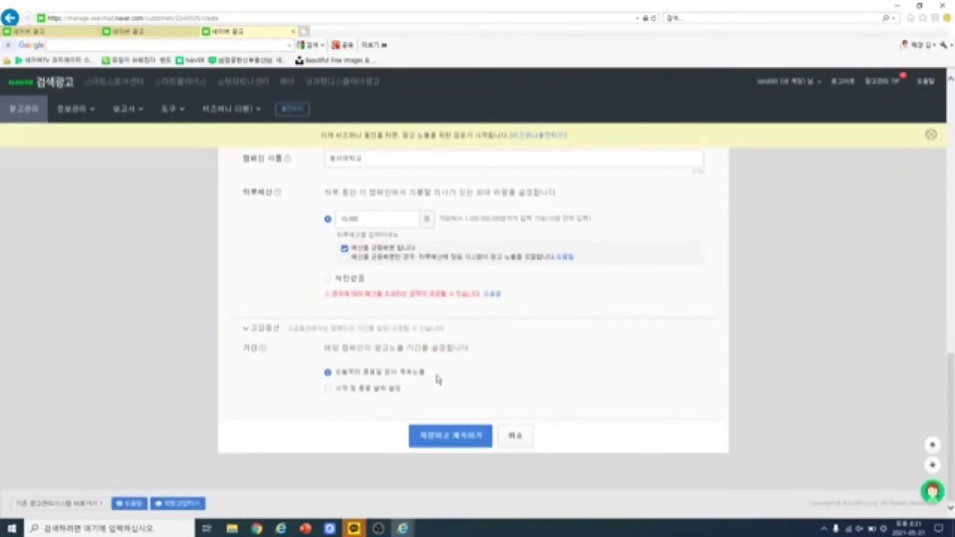
pyautogui.click(328, 391)
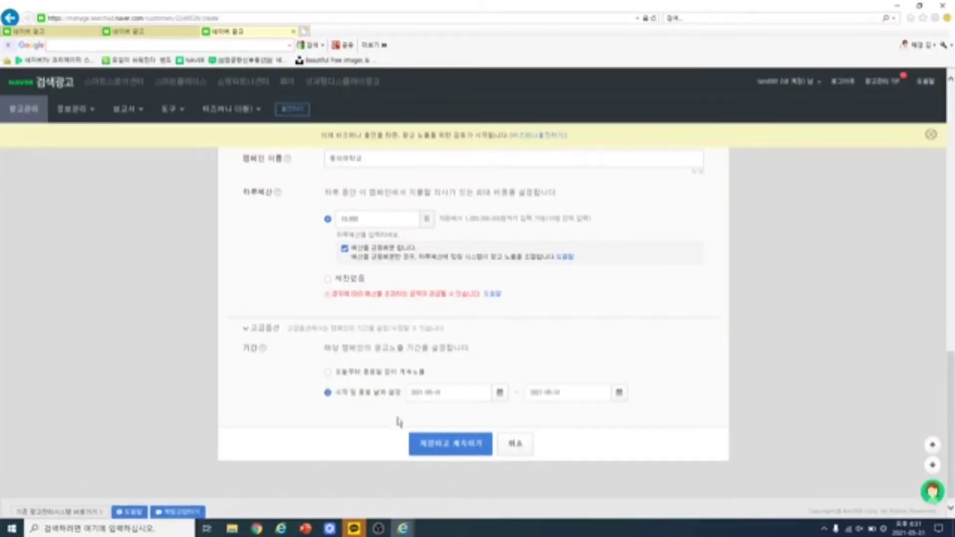
pyautogui.click(500, 392)
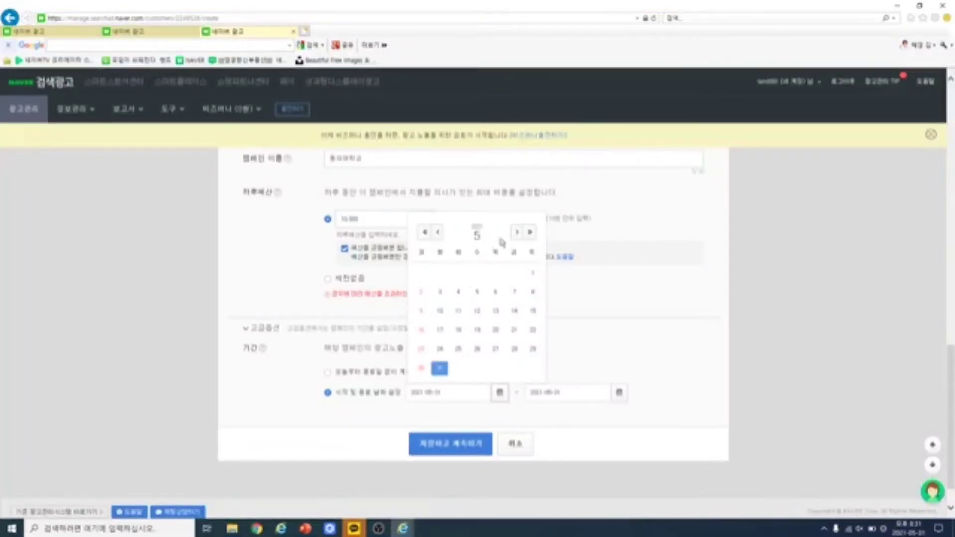
pyautogui.click(517, 232)
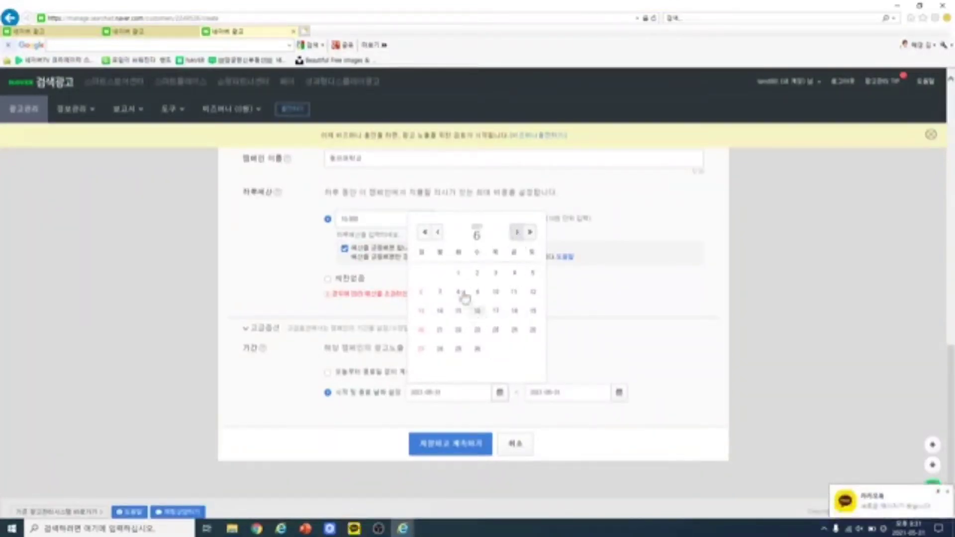
pyautogui.click(475, 273)
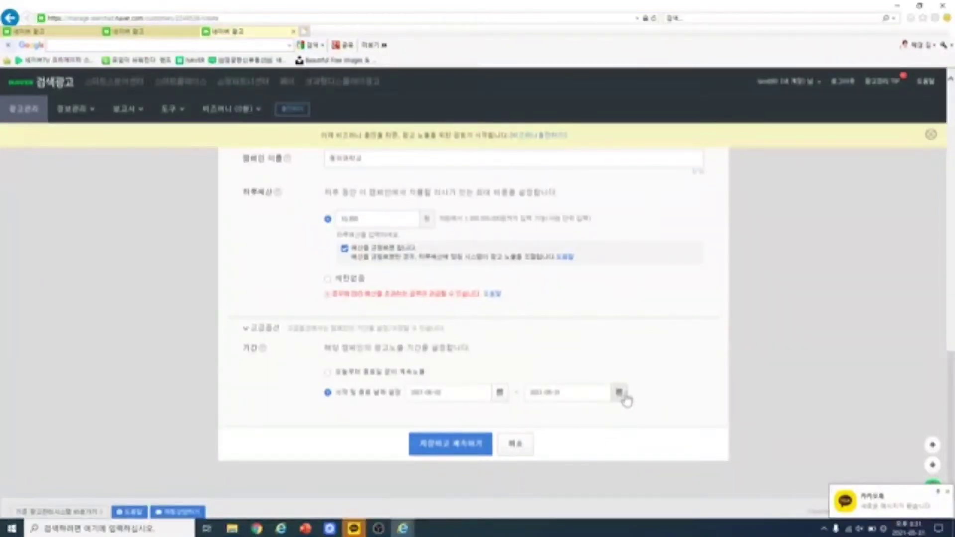
pyautogui.click(620, 394)
pyautogui.click(639, 237)
pyautogui.click(598, 351)
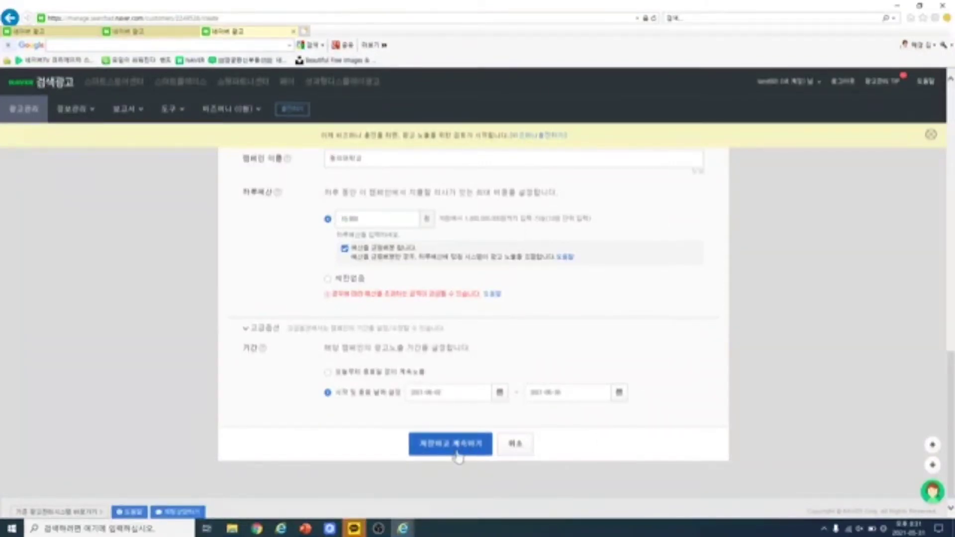
# Set the campaign period to continuous exposure from today without an end date, and save to continue to ad group creation.
pyautogui.click(329, 374)
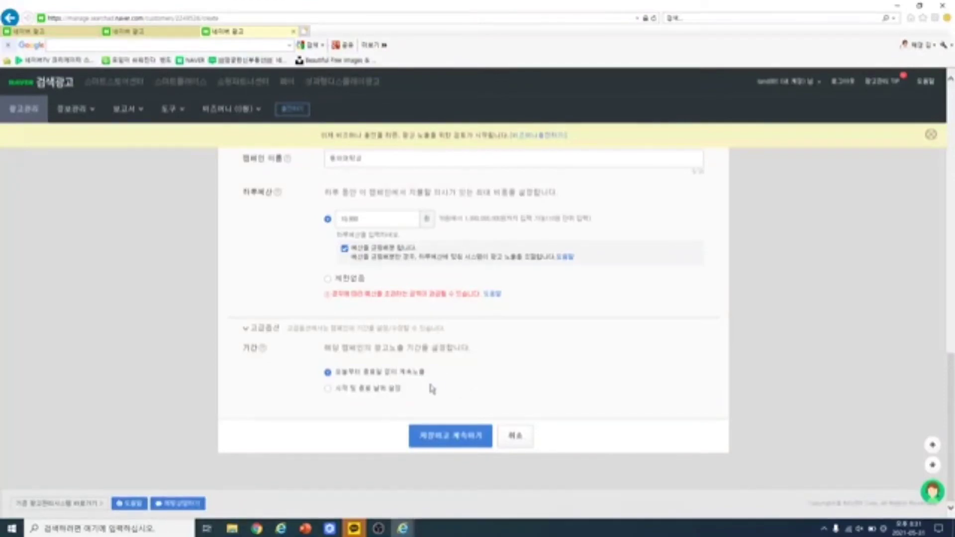
pyautogui.click(457, 436)
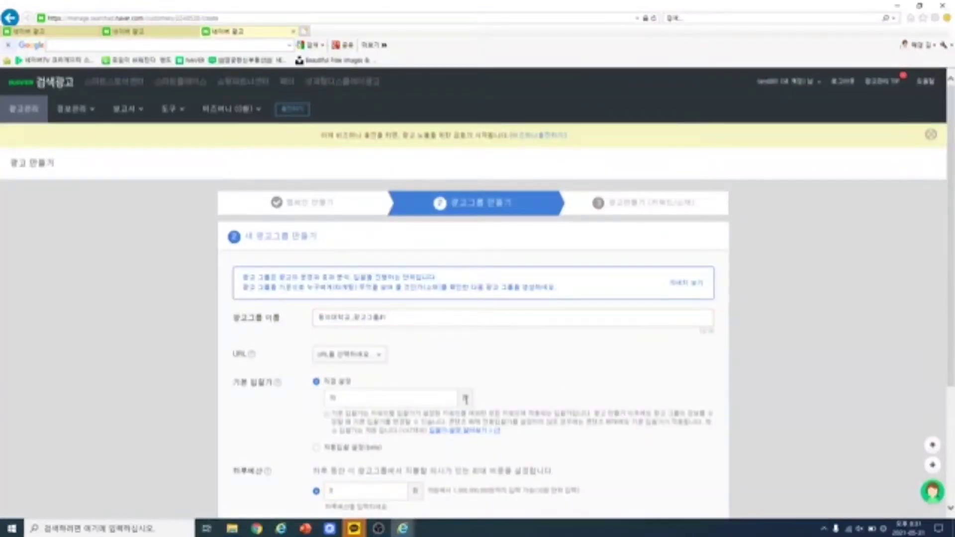
# Rename the ad group as 동의대학교_무역학과.
pyautogui.scroll(-1, 530, 358)
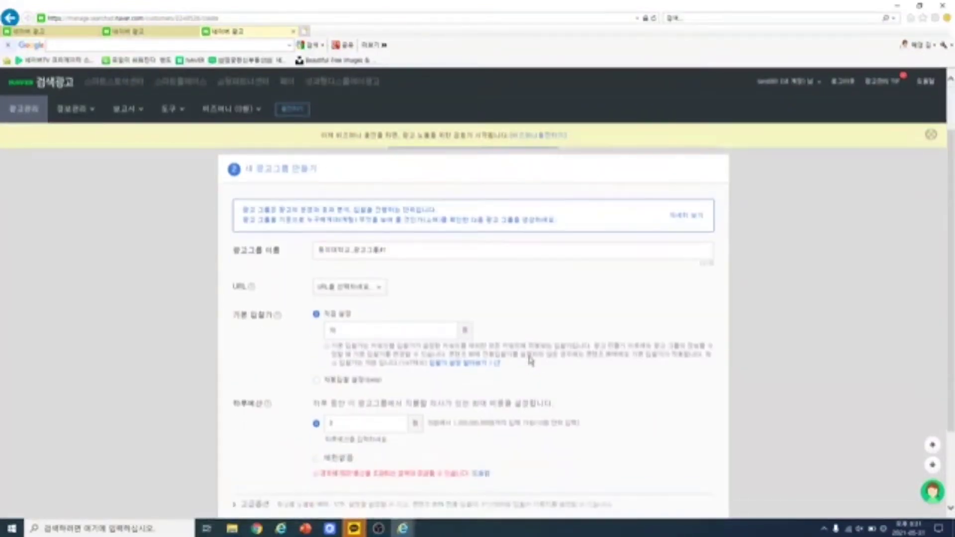
pyautogui.moveTo(418, 251); pyautogui.dragTo(259, 243)
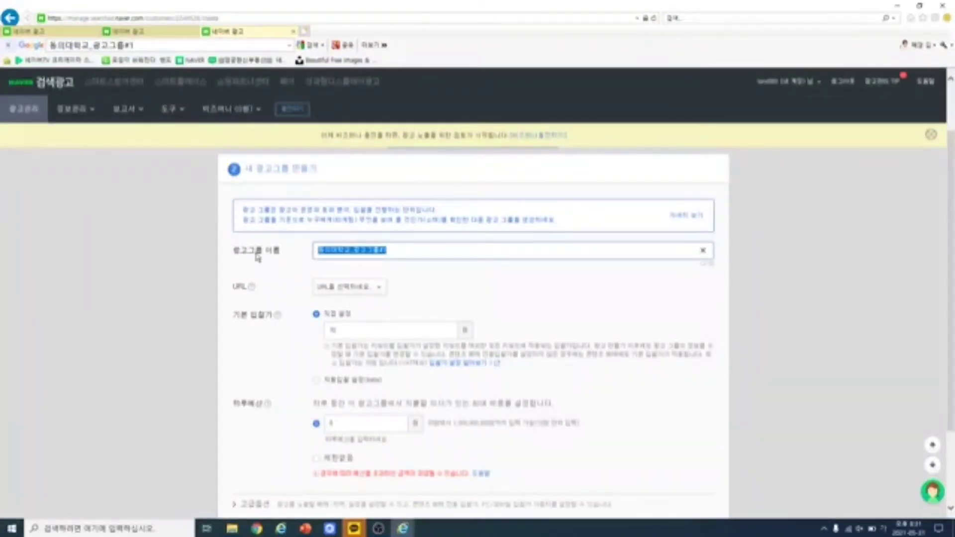
pyautogui.click(413, 246)
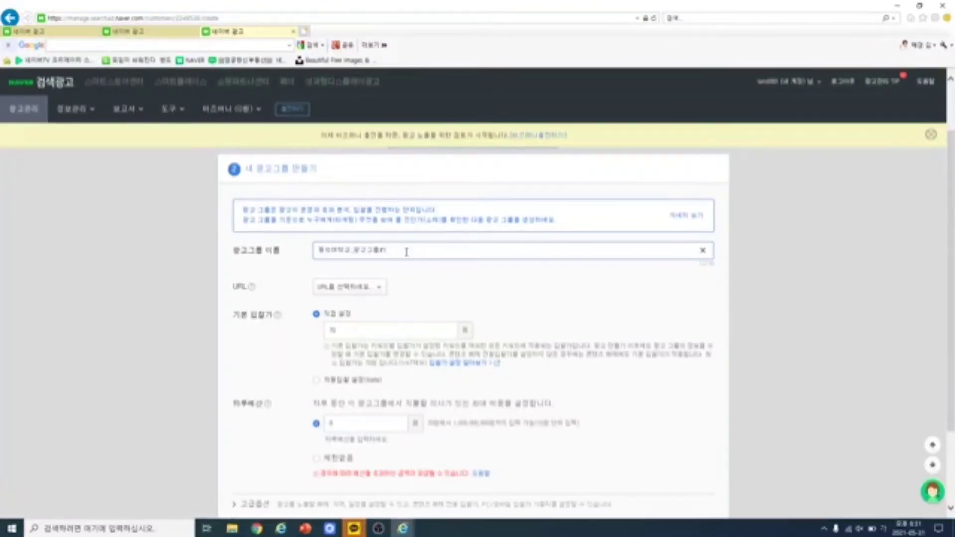
pyautogui.press('BackSpace')
pyautogui.write('무역학과')
pyautogui.click(458, 289)
pyautogui.click(380, 291)
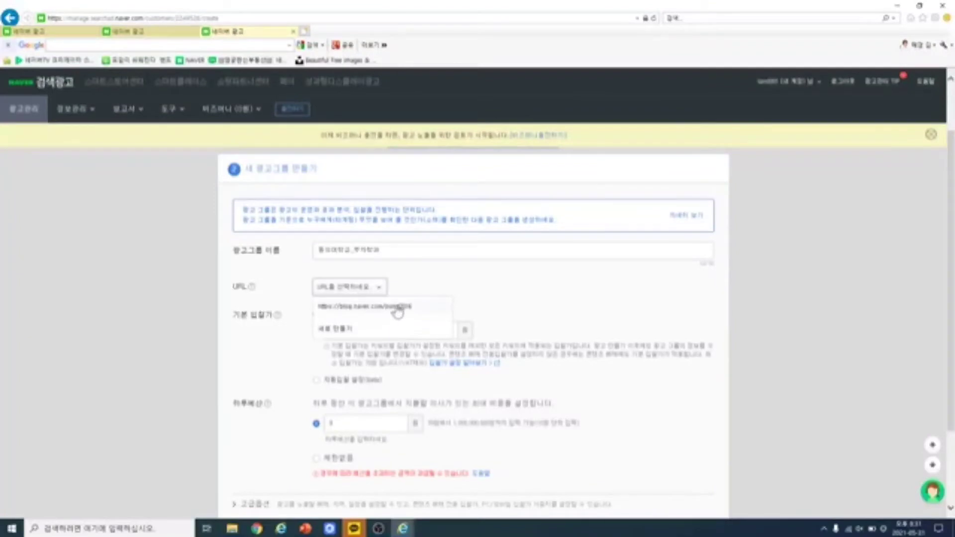
pyautogui.click(348, 329)
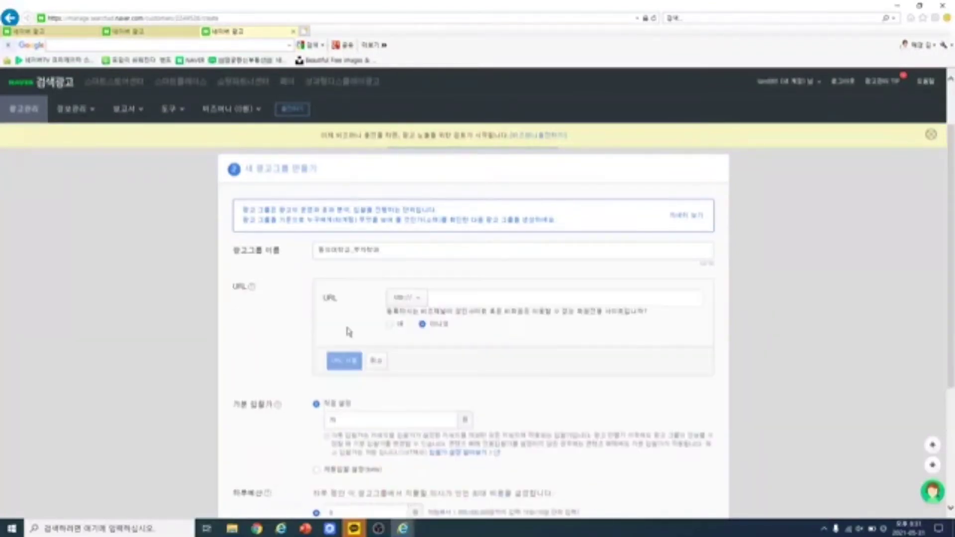
pyautogui.click(450, 297)
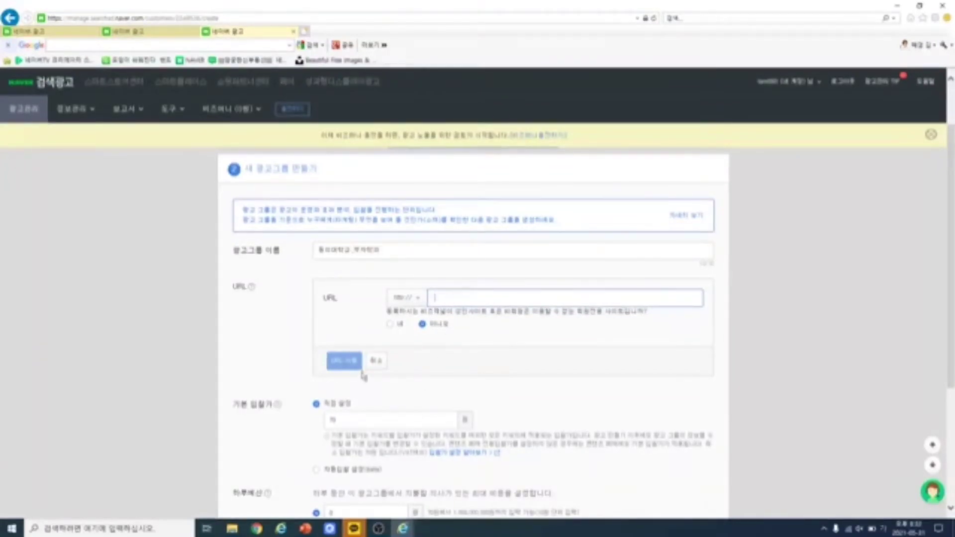
pyautogui.click(376, 360)
# Choose the already registered Naver blog address as the ad group's URL.
pyautogui.click(375, 286)
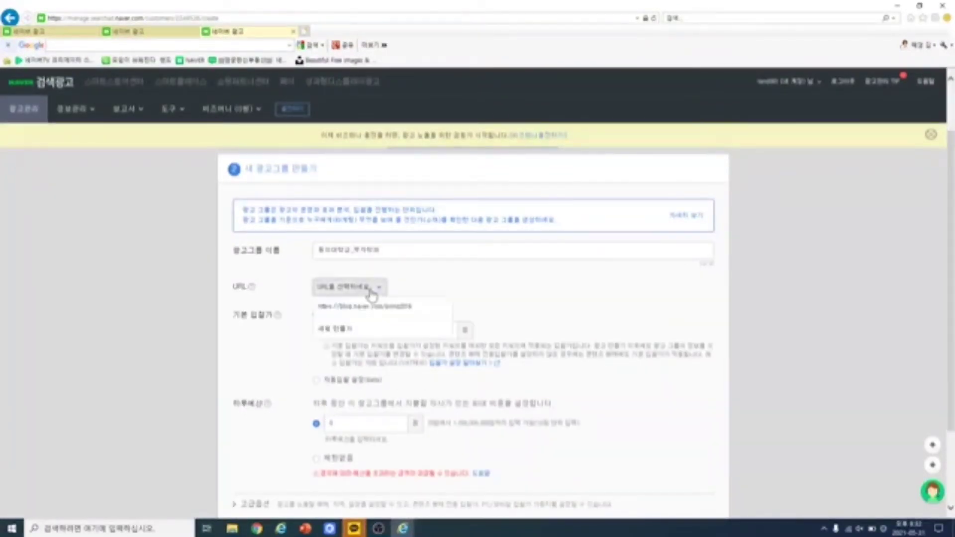
pyautogui.click(374, 310)
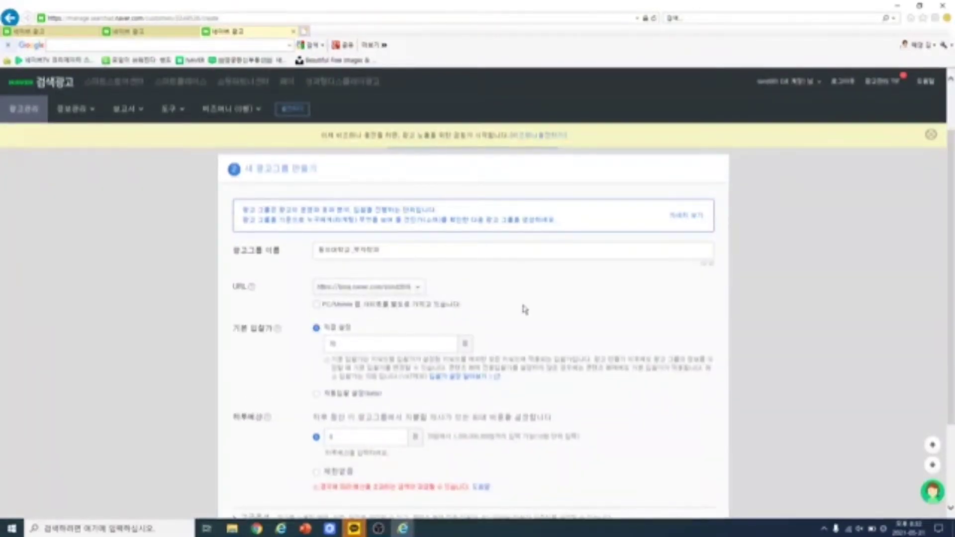
# Switch the ad group's base bid to 자동입찰 설정(beta) to view its terms, and return it to 직접 설정.
pyautogui.scroll(-3, 583, 310)
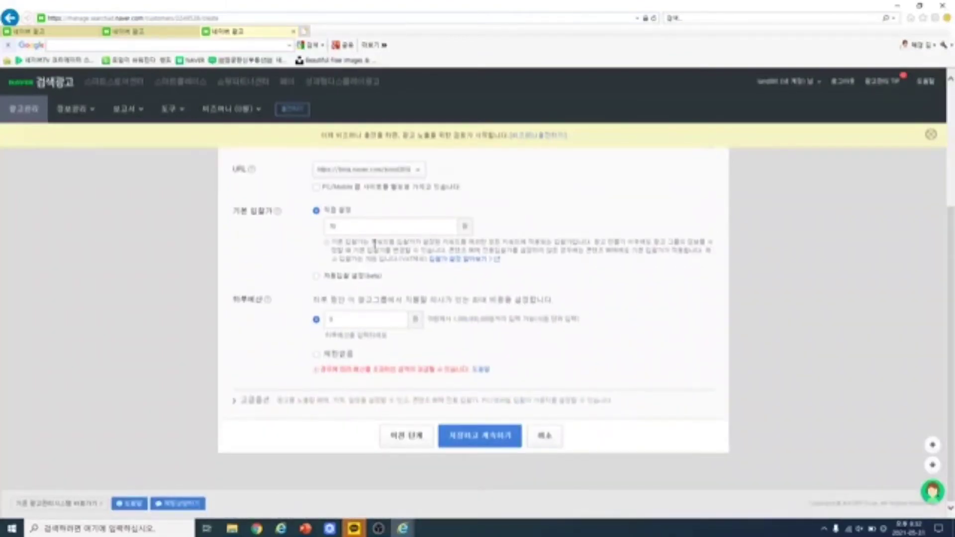
pyautogui.click(316, 276)
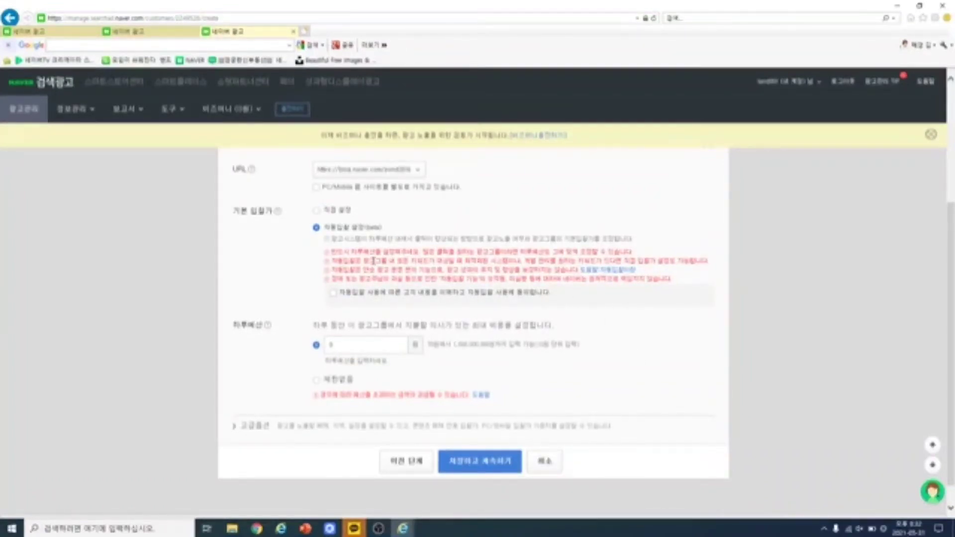
pyautogui.click(317, 213)
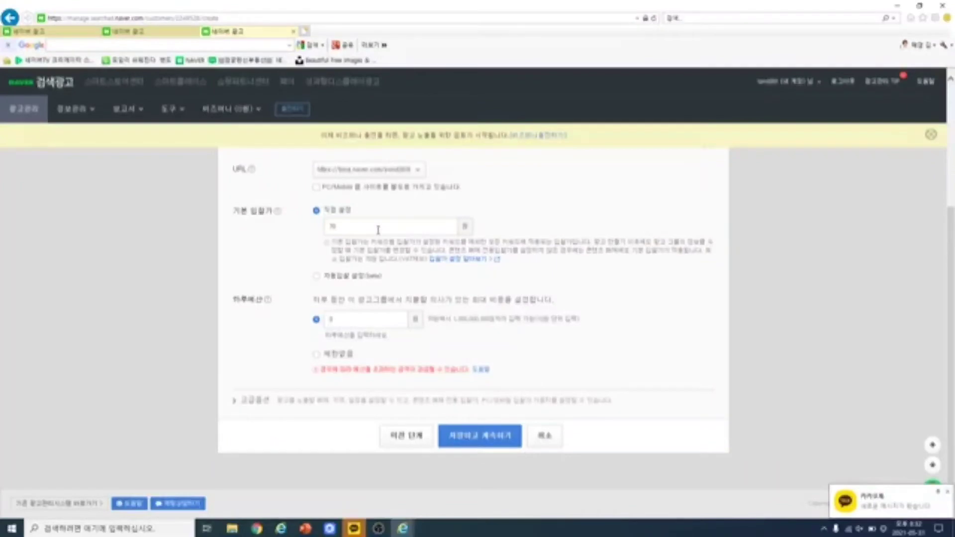
pyautogui.click(378, 230)
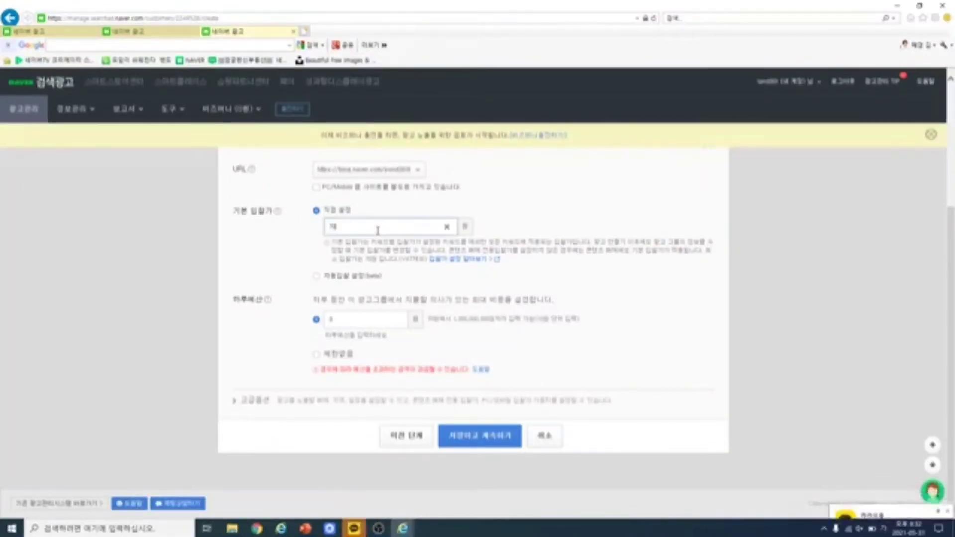
# Set the ad group's daily budget to 10,000 won and expand its 고급옵션.
pyautogui.click(395, 320)
pyautogui.write('10')
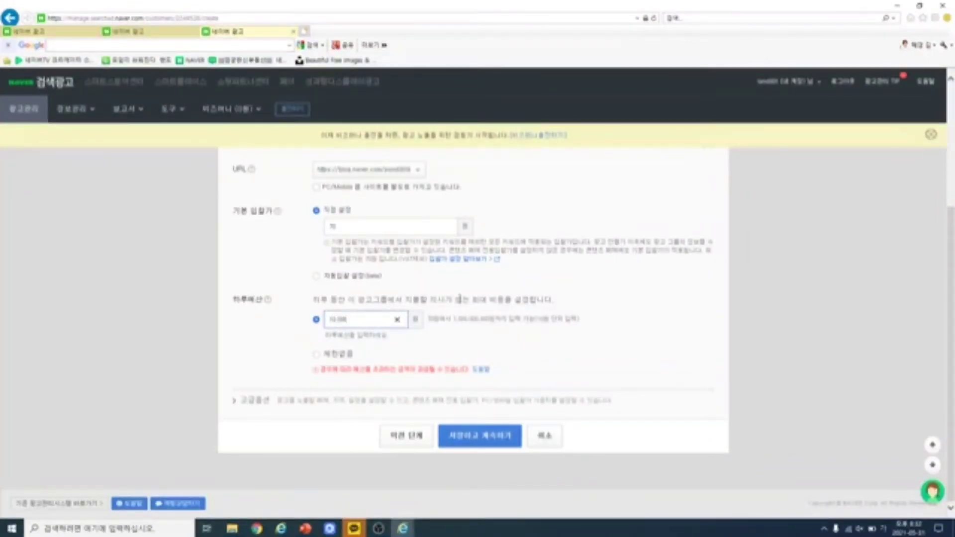
pyautogui.click(685, 329)
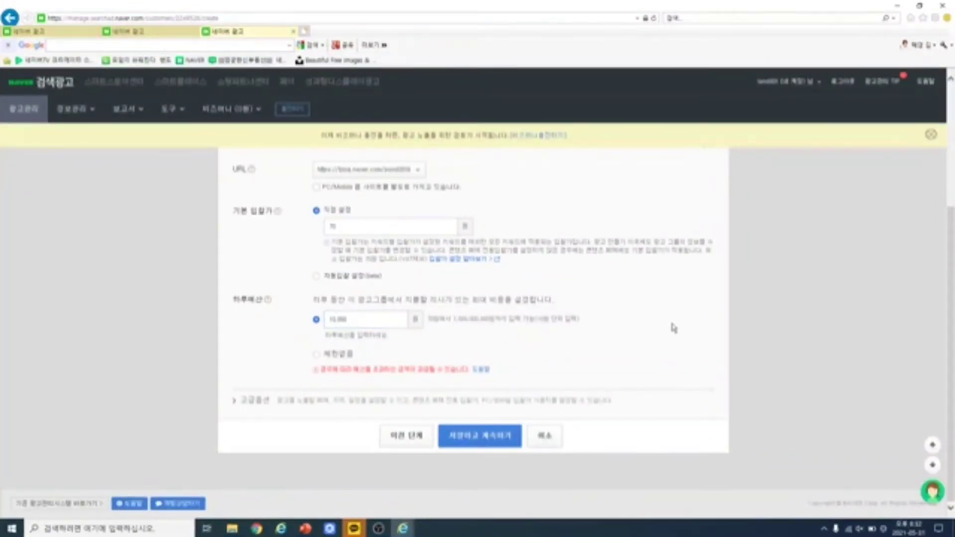
pyautogui.click(249, 401)
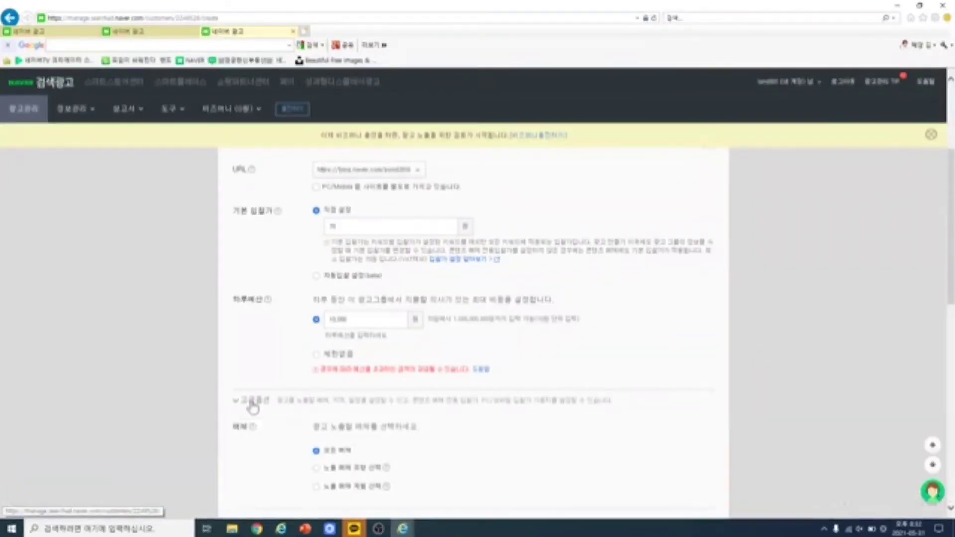
# Set the ad group's media to 노출 매체 유형 선택 and exclude 콘텐츠 매체 and the search 파트너 매체.
pyautogui.scroll(-4, 493, 391)
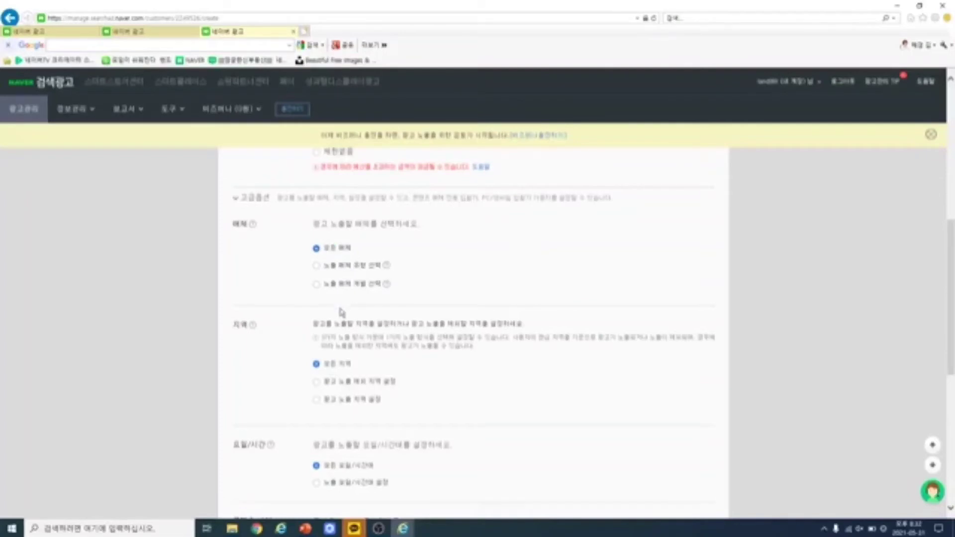
pyautogui.click(316, 265)
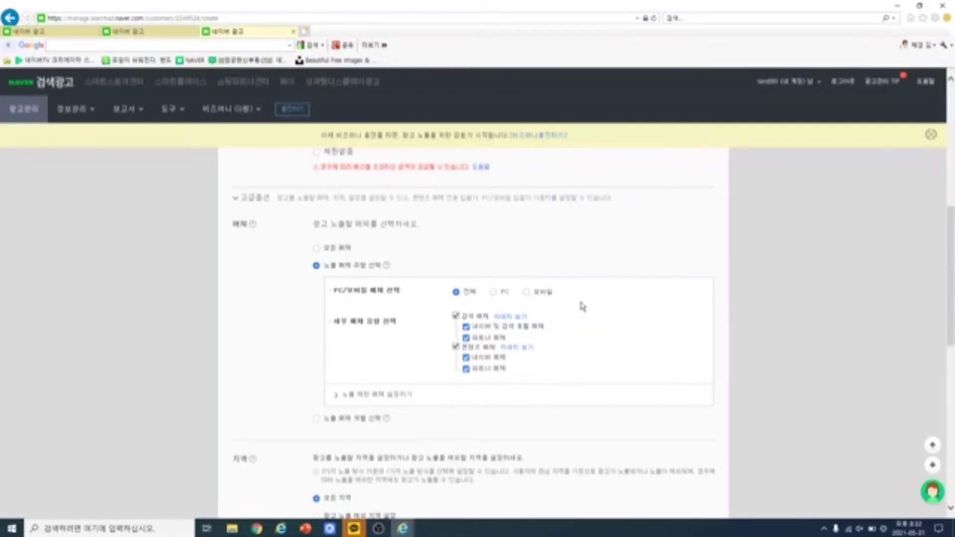
pyautogui.click(457, 348)
pyautogui.click(467, 339)
# Set the ad group's region targeting to 광고 노출 지역 설정, show 부산광역시 on the map, and check the region search types.
pyautogui.scroll(-4, 637, 409)
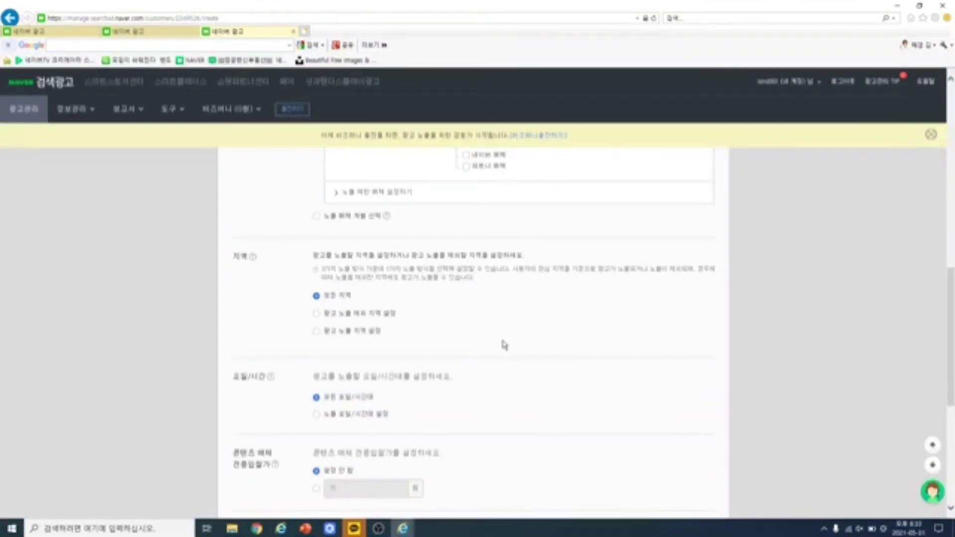
pyautogui.click(316, 333)
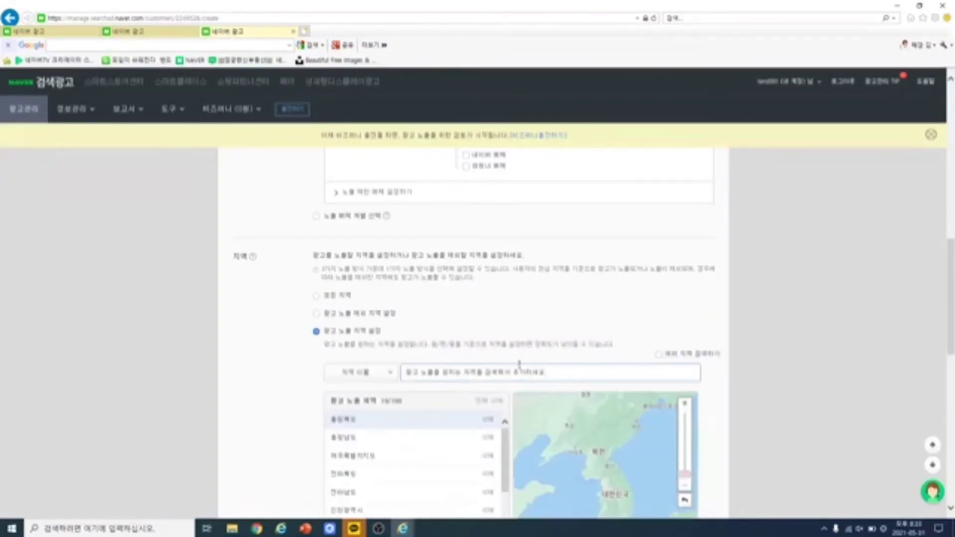
pyautogui.scroll(-3, 558, 354)
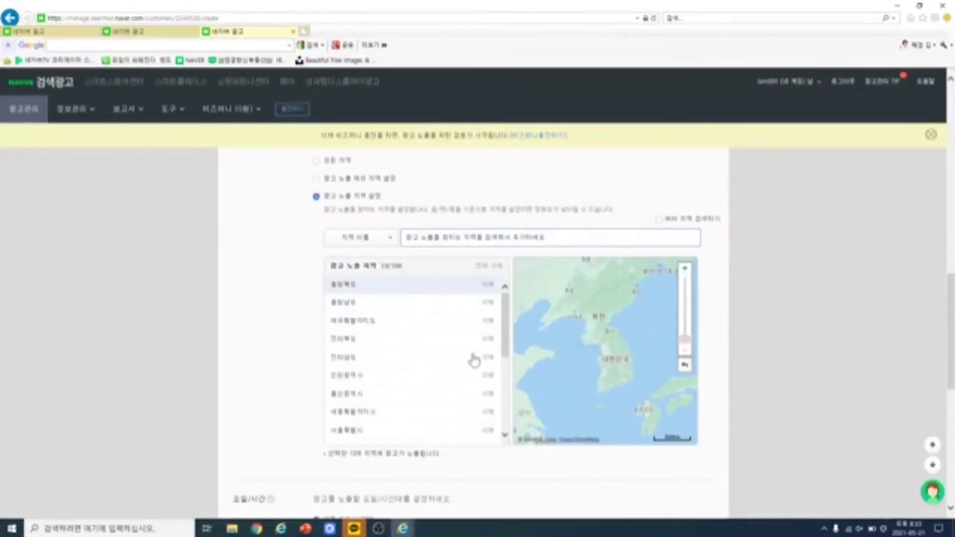
pyautogui.scroll(-3, 436, 338)
pyautogui.moveTo(506, 343); pyautogui.dragTo(507, 398)
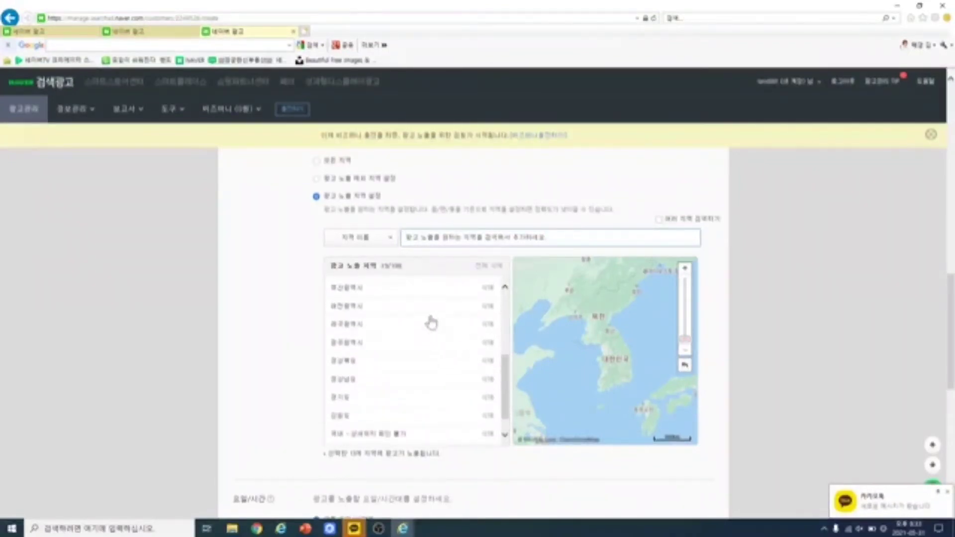
pyautogui.click(419, 289)
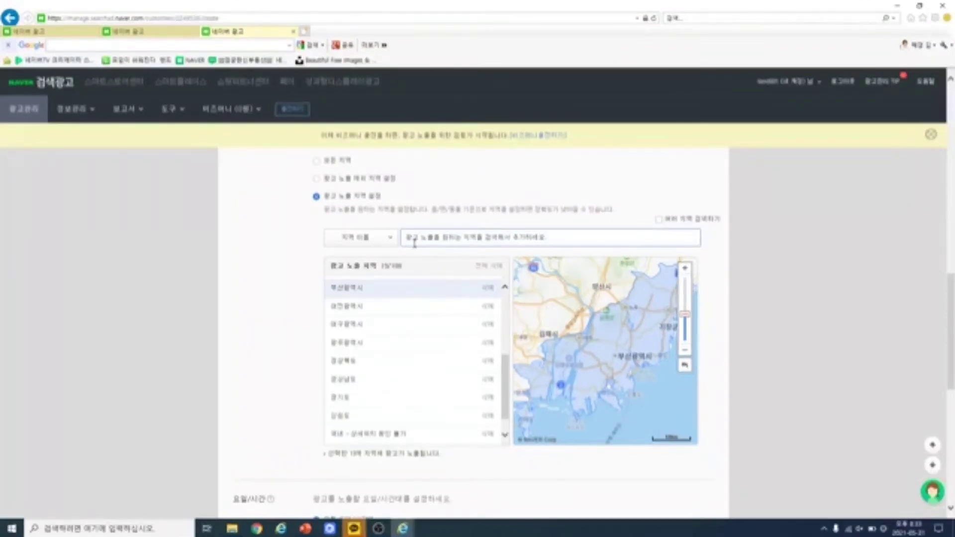
pyautogui.click(392, 241)
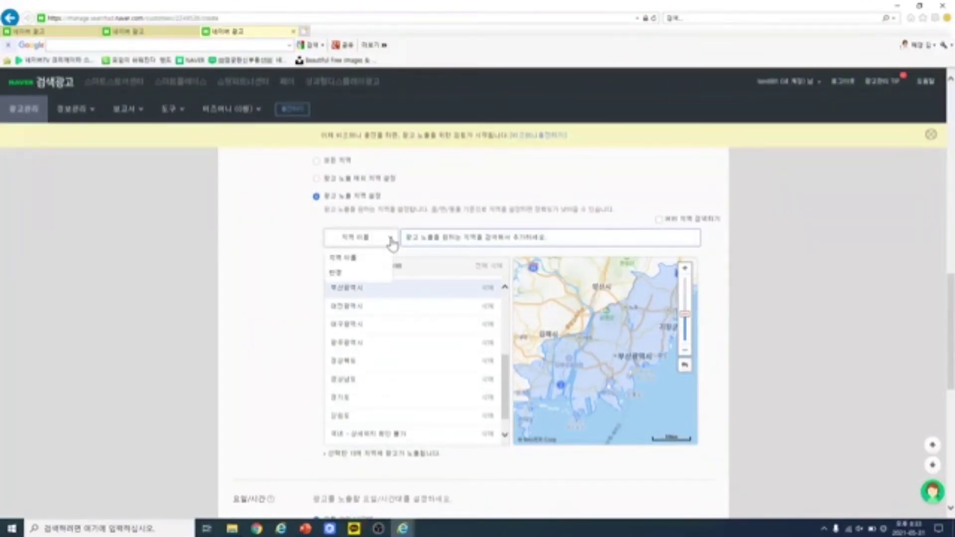
pyautogui.click(392, 241)
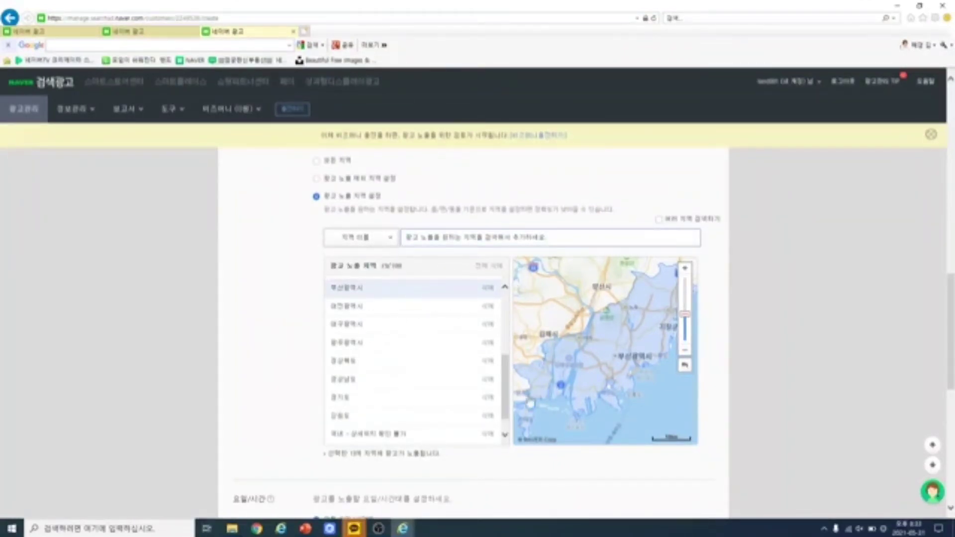
# Review the remaining advanced options, save the ad group, and continue to the keyword and creative stage.
pyautogui.scroll(-6, 224, 437)
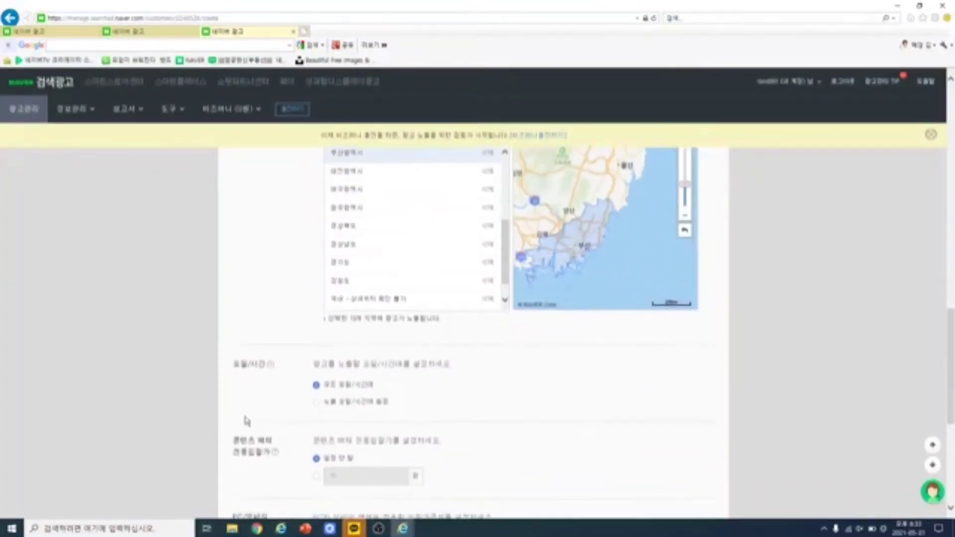
pyautogui.scroll(-1, 247, 422)
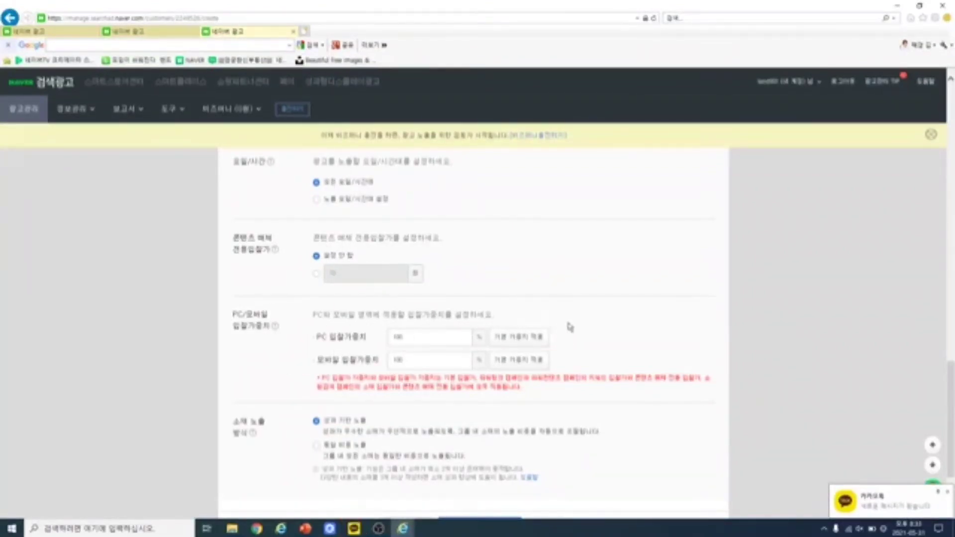
pyautogui.scroll(-2, 562, 326)
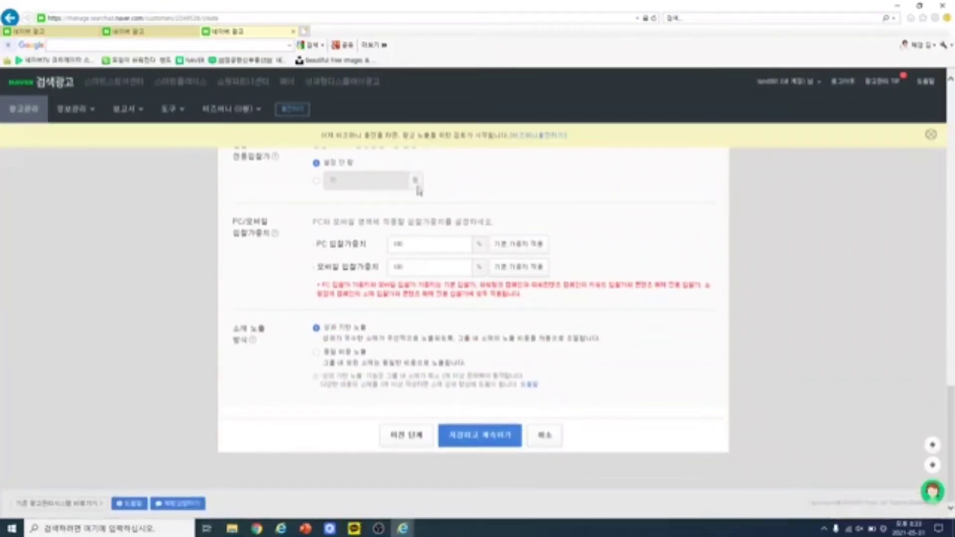
pyautogui.click(478, 438)
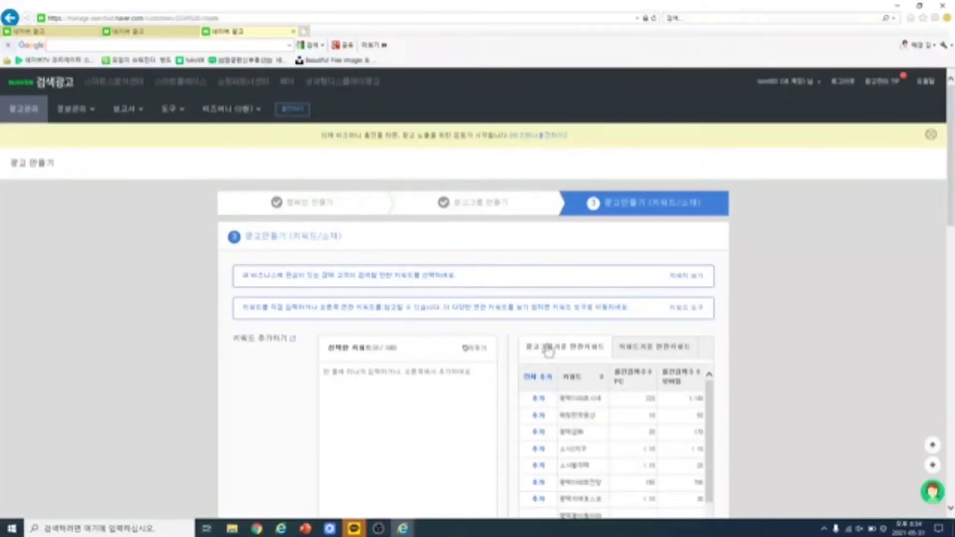
# Look over the keyword section and open the 키워드삽입 entry for the ad creative's title.
pyautogui.scroll(-3, 535, 335)
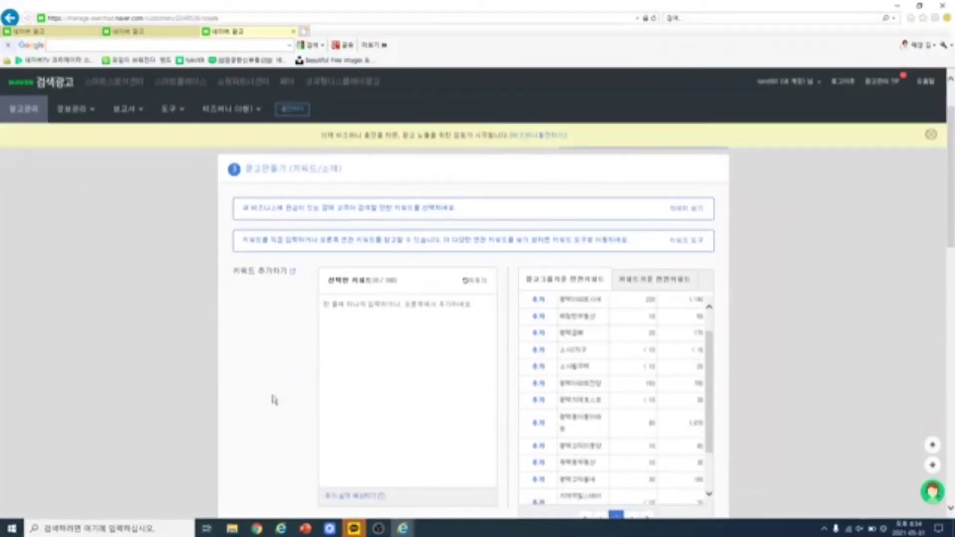
pyautogui.scroll(-6, 412, 354)
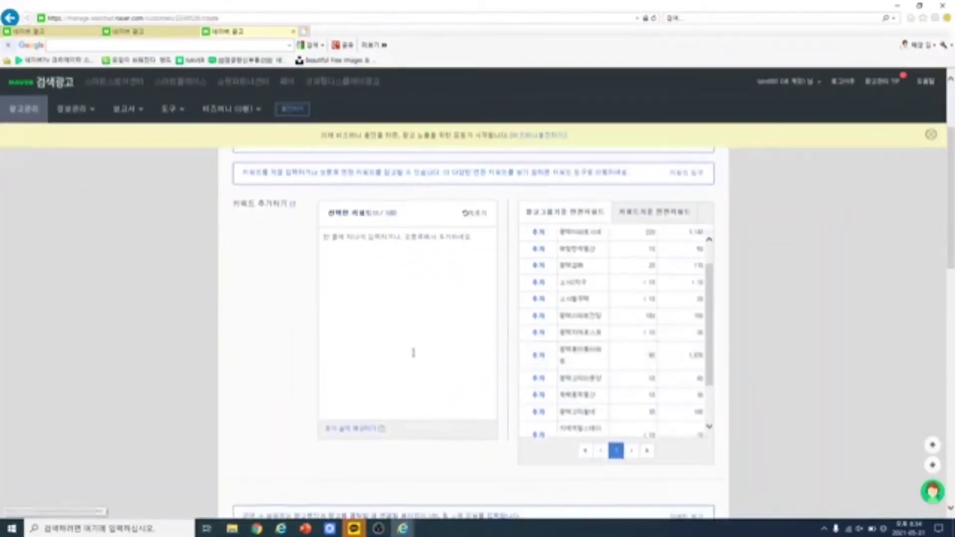
pyautogui.scroll(-3, 423, 345)
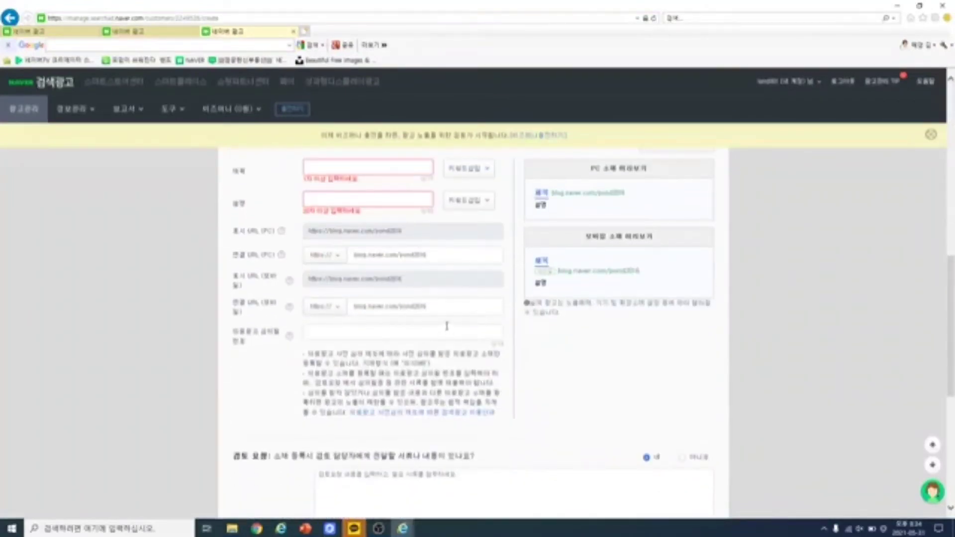
pyautogui.scroll(3, 424, 348)
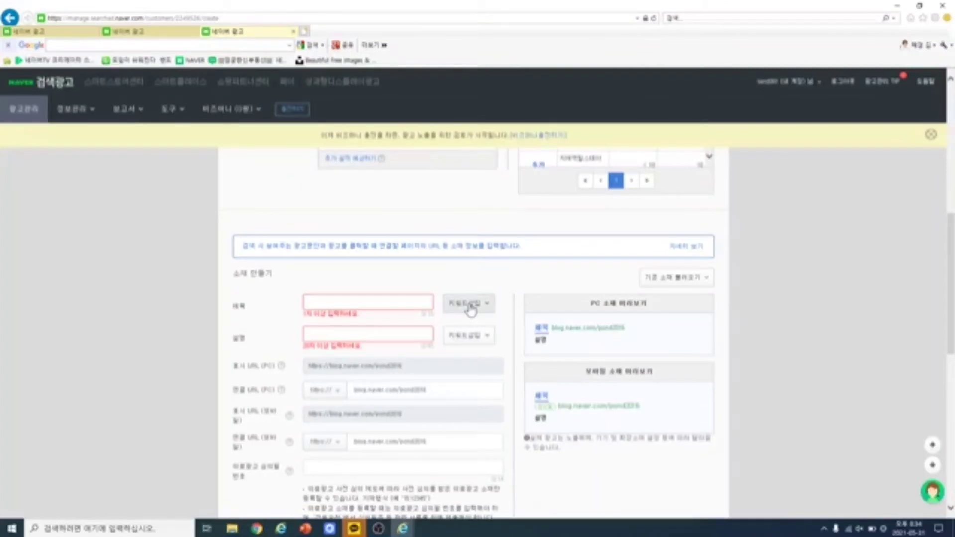
pyautogui.click(470, 308)
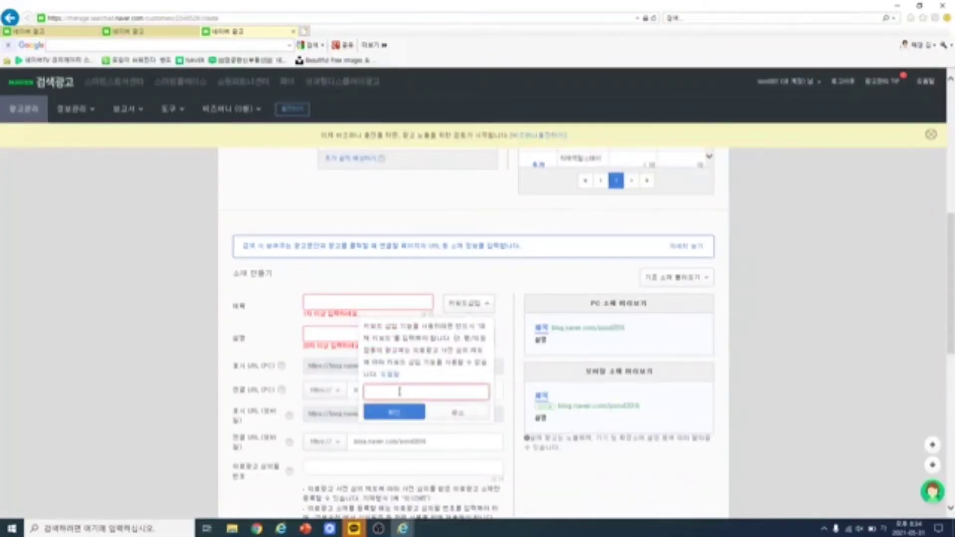
pyautogui.write('무선')
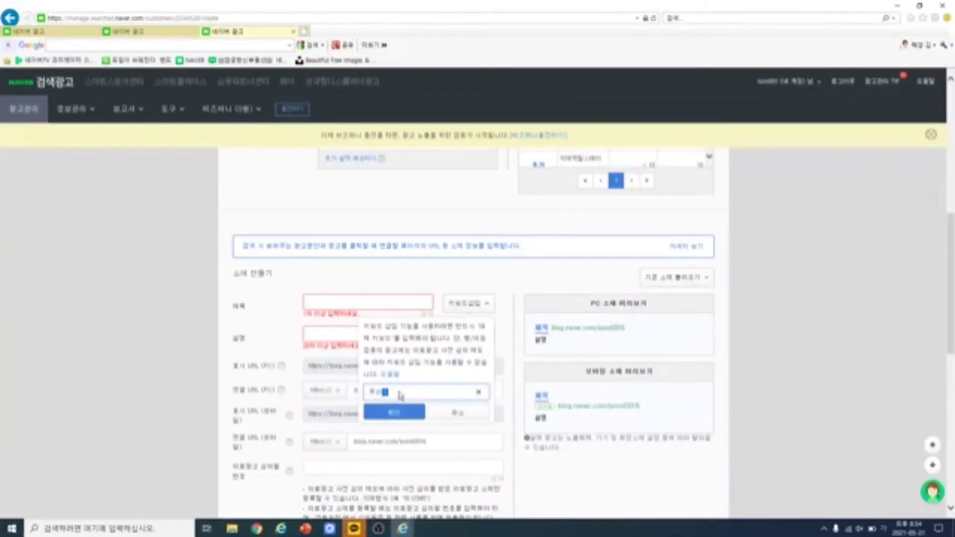
pyautogui.write('충')
pyautogui.press('BackSpace')
pyautogui.press('BackSpace')
pyautogui.press('BackSpace')
pyautogui.press('BackSpace')
pyautogui.press('BackSpace')
# Insert (주)랜드고부동산중개법인서부산 as the title's replacement keyword and delete its opening parenthesis before 주.
pyautogui.write('무선충전기추천사무소')
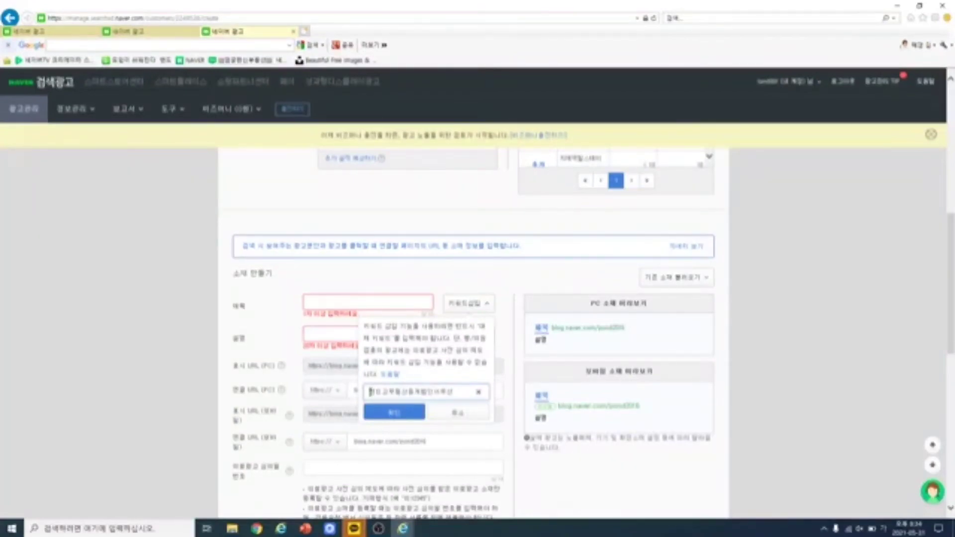
pyautogui.write('(주)')
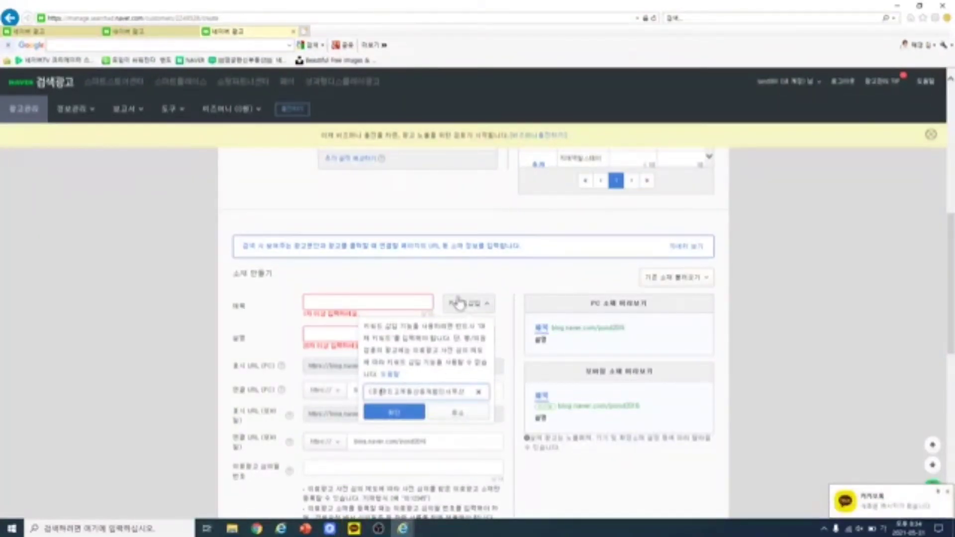
pyautogui.click(405, 413)
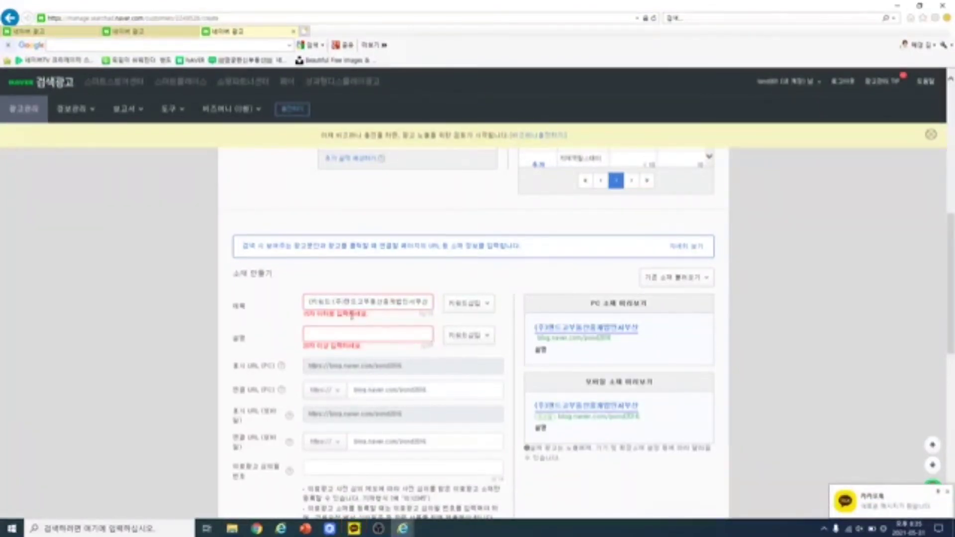
pyautogui.click(337, 302)
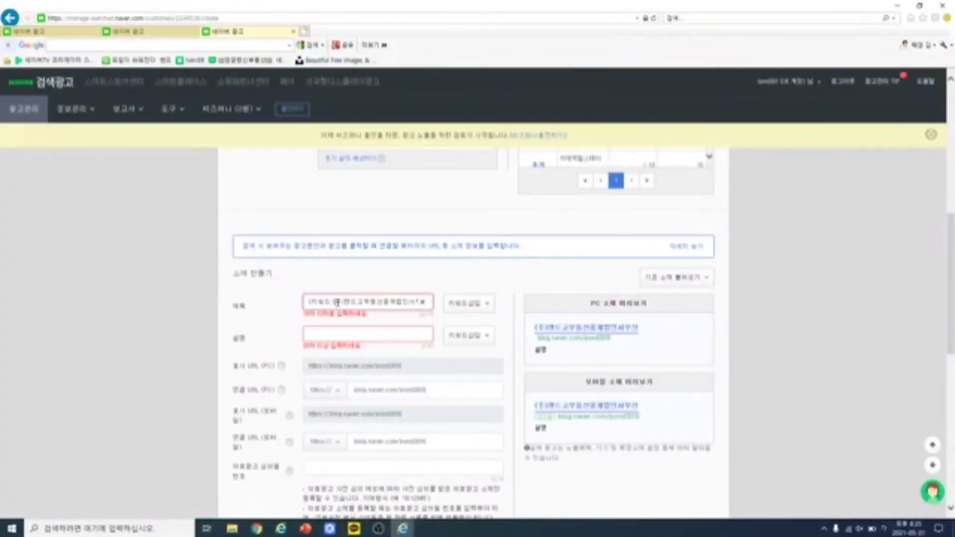
pyautogui.press('BackSpace')
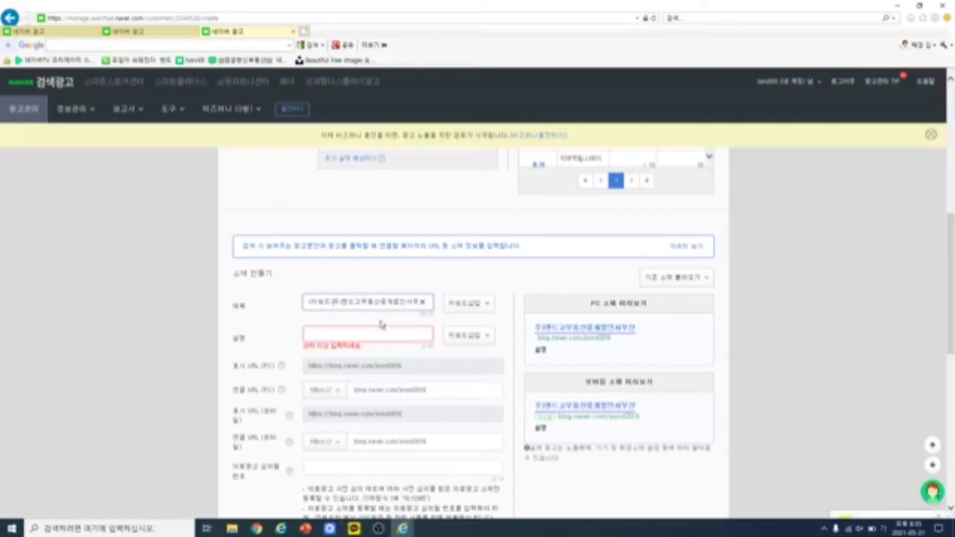
pyautogui.click(382, 325)
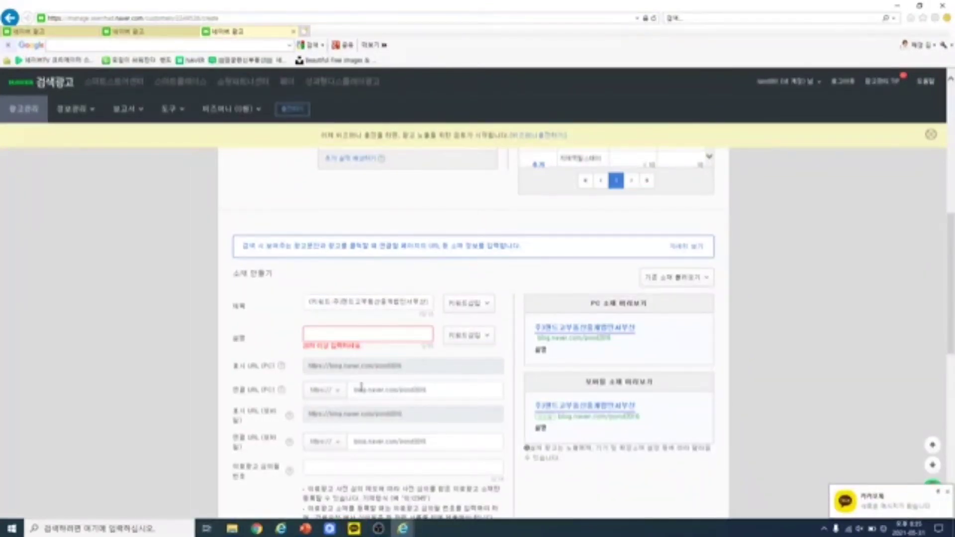
# Insert 부산상가매매 as a replacement keyword in the ad creative's description.
pyautogui.click(468, 338)
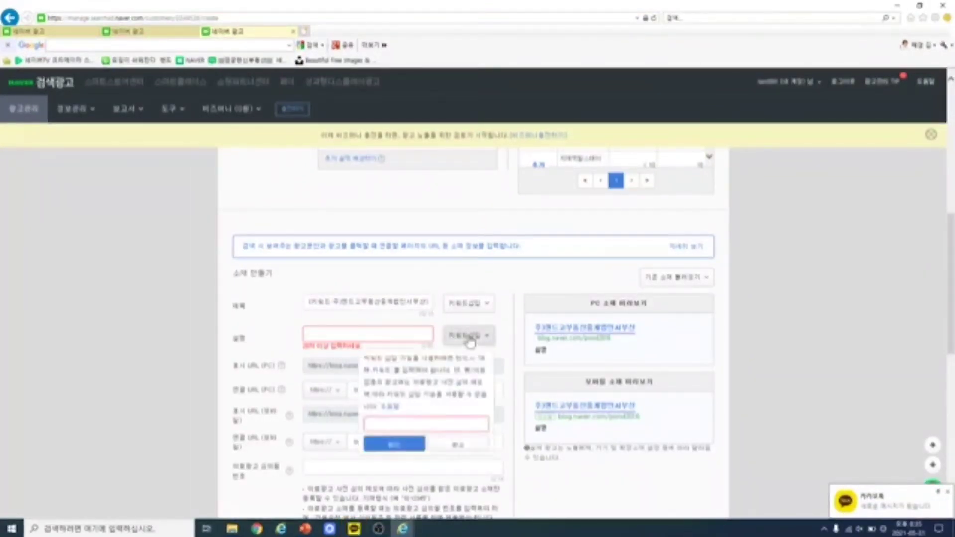
pyautogui.click(383, 421)
pyautogui.write('상가매매')
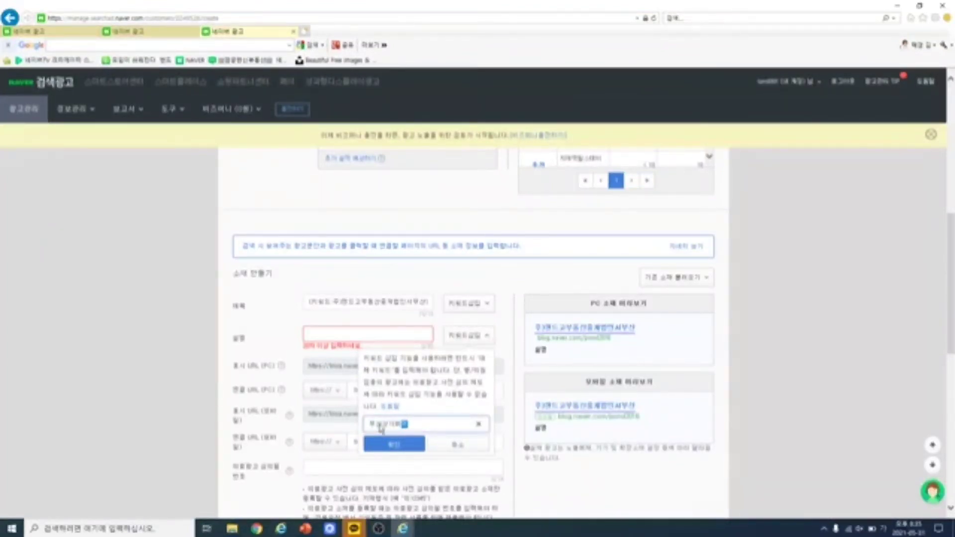
pyautogui.click(385, 444)
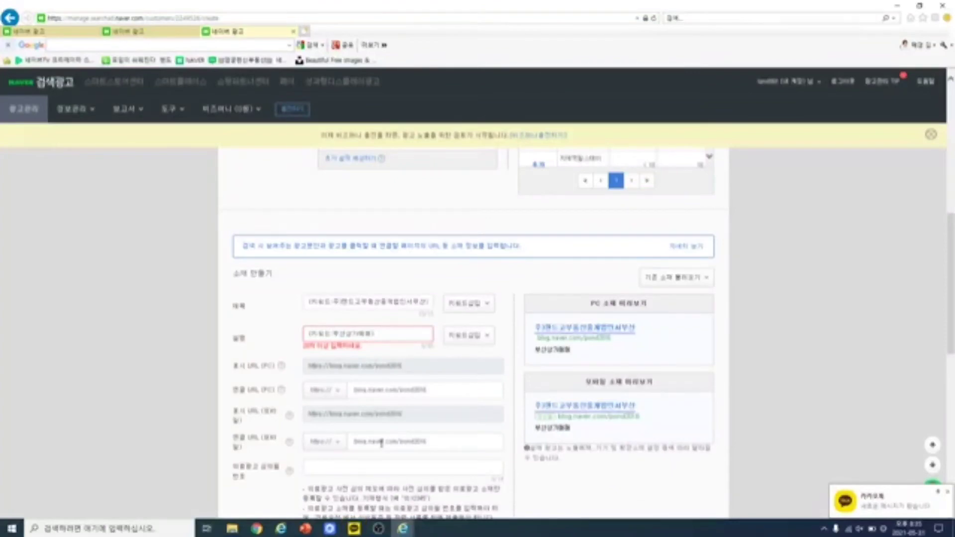
# Insert 부산상가임대 as a second replacement keyword in the ad creative's description.
pyautogui.click(466, 337)
pyautogui.click(401, 423)
pyautogui.write('부산상가매매')
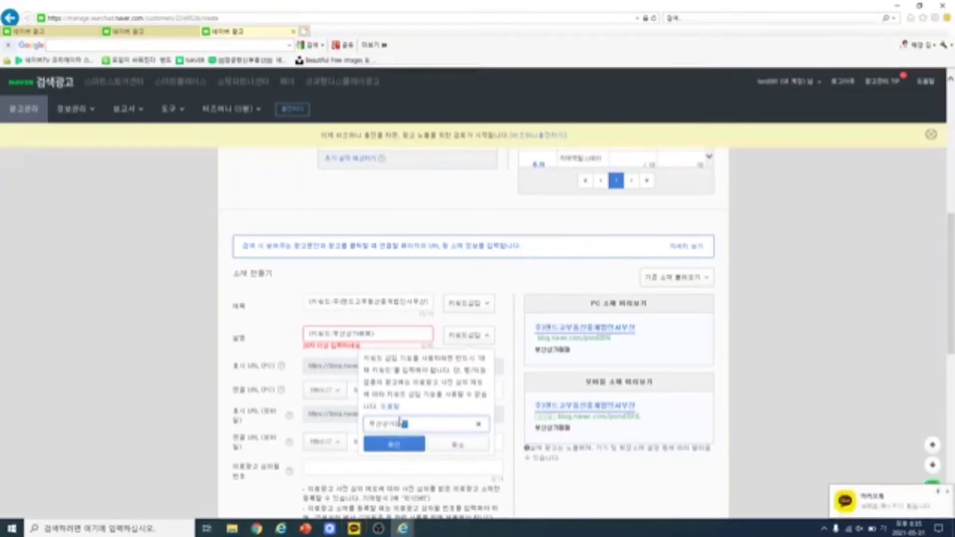
pyautogui.click(402, 448)
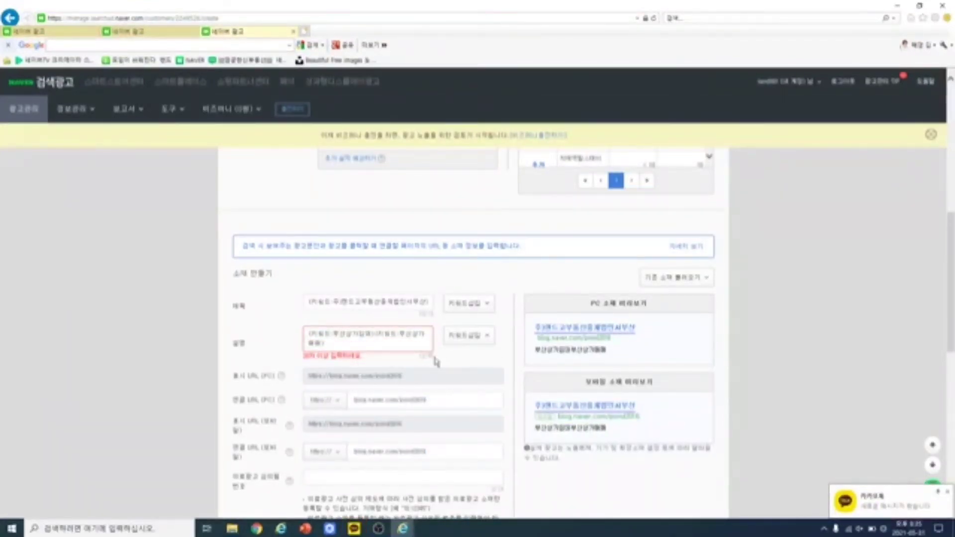
# Insert 정확한매물소개 as a third replacement keyword at the end of the ad creative's description.
pyautogui.click(342, 348)
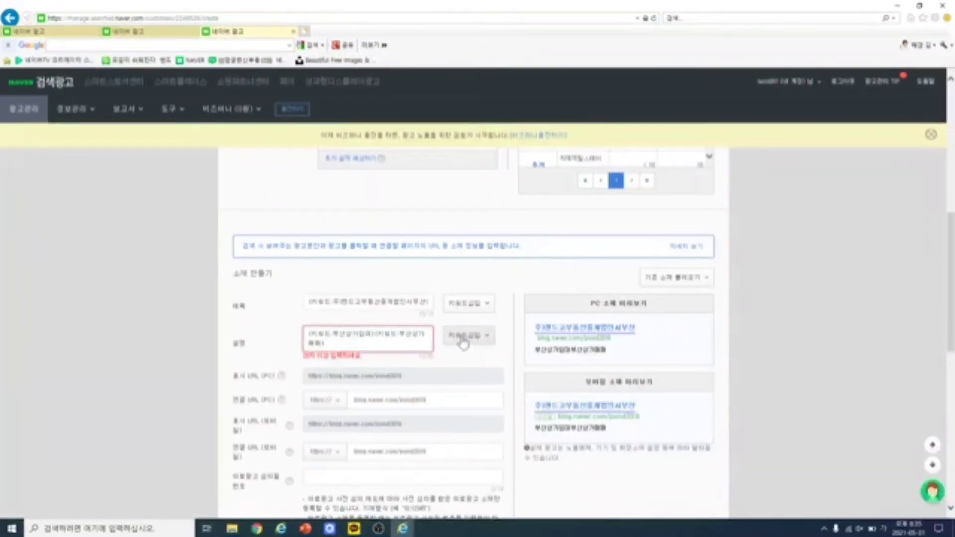
pyautogui.click(462, 336)
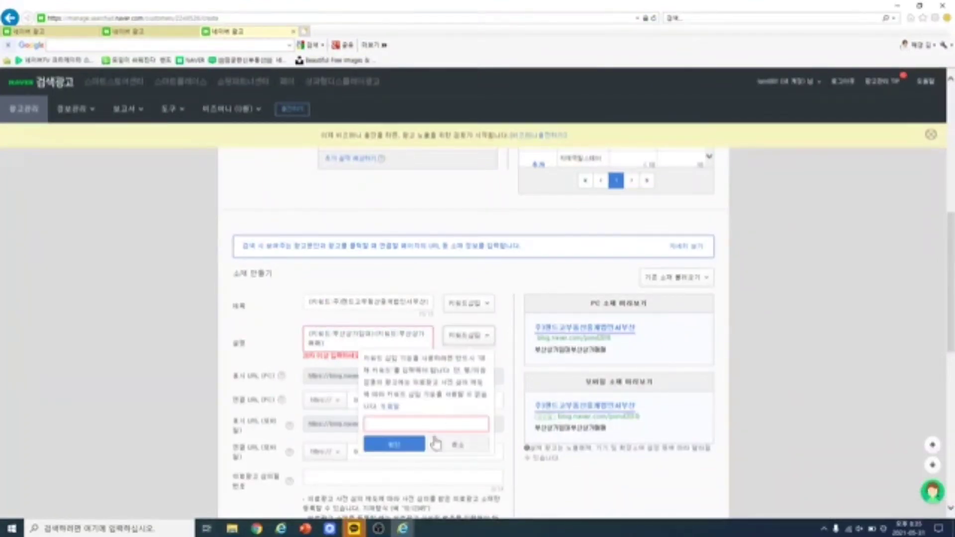
pyautogui.click(398, 424)
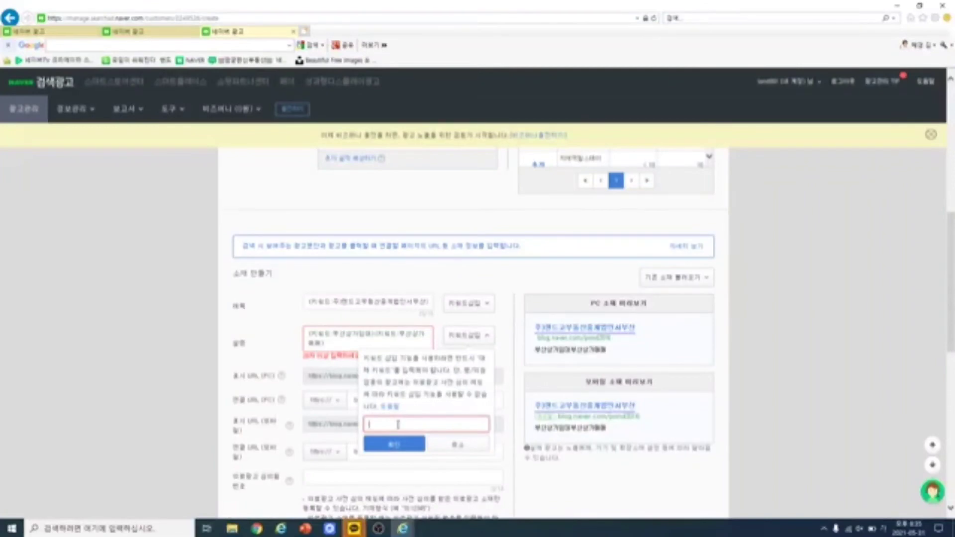
pyautogui.write('ㅂ')
pyautogui.write('상가')
pyautogui.write('사')
pyautogui.write('하다')
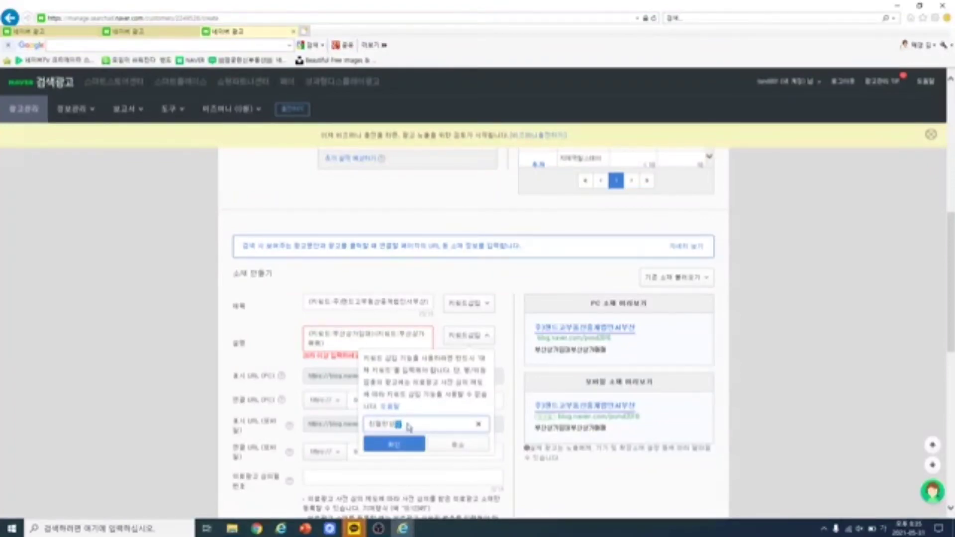
pyautogui.moveTo(403, 428); pyautogui.dragTo(364, 427)
pyautogui.write('부사하게상')
pyautogui.click(398, 444)
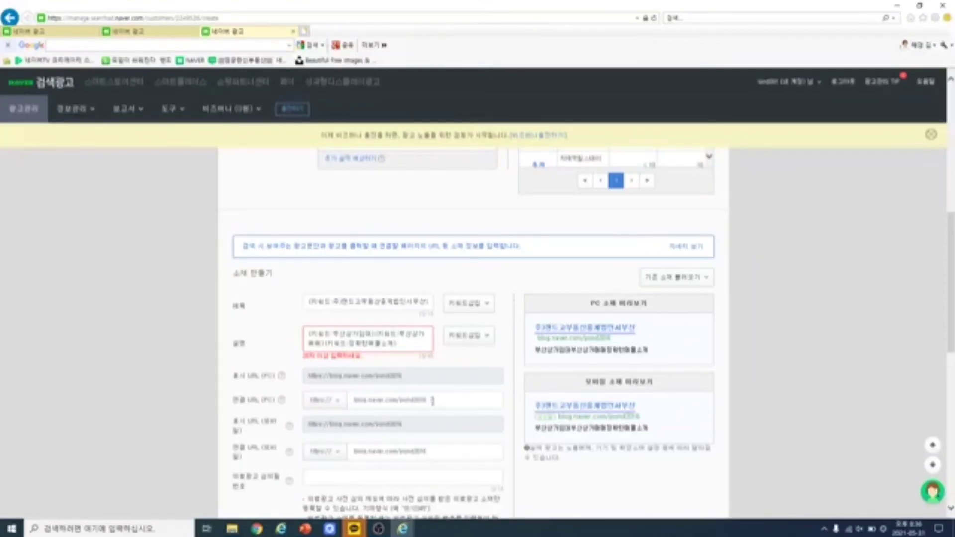
# Open the 랜드고부동산중개법인 blog in another browser tab and go to the category list below its full post list.
pyautogui.moveTo(440, 402); pyautogui.dragTo(353, 403)
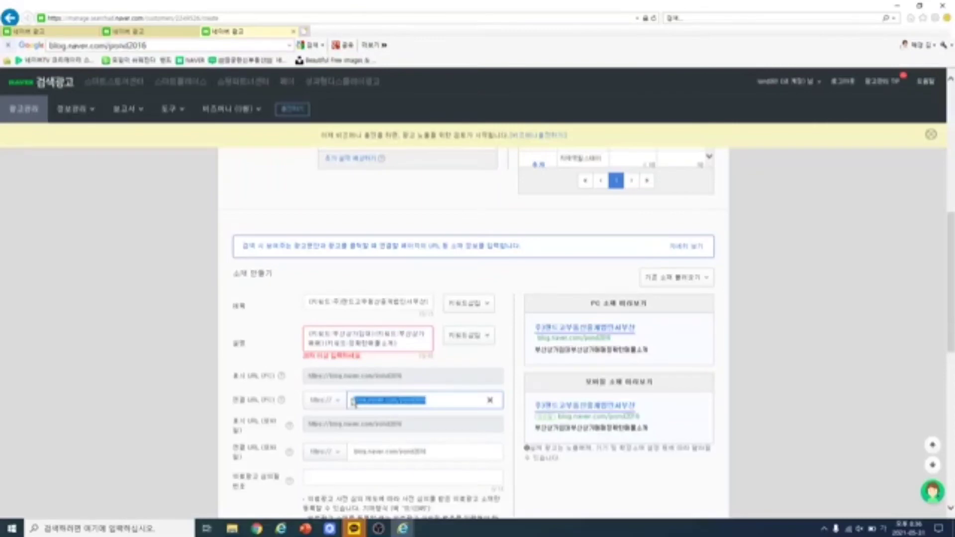
pyautogui.click(52, 32)
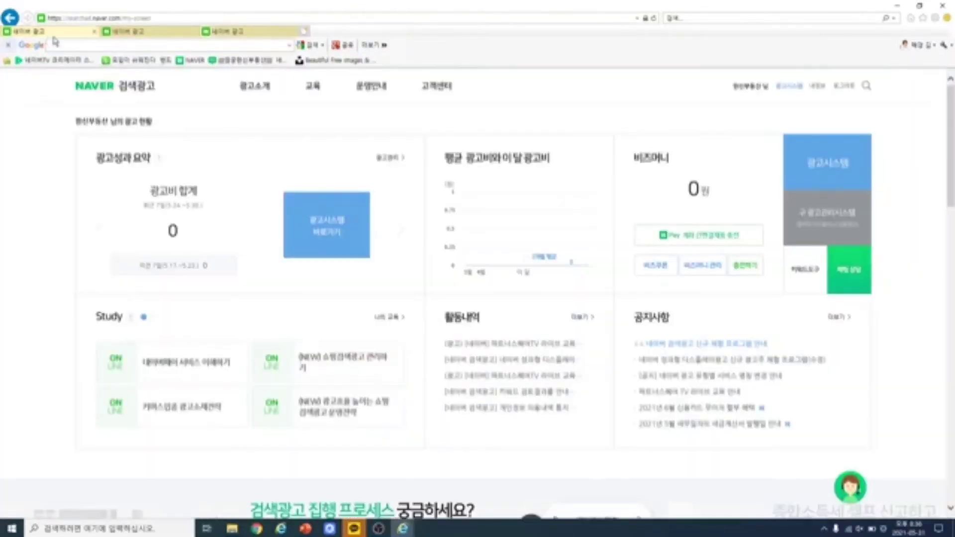
pyautogui.click(238, 60)
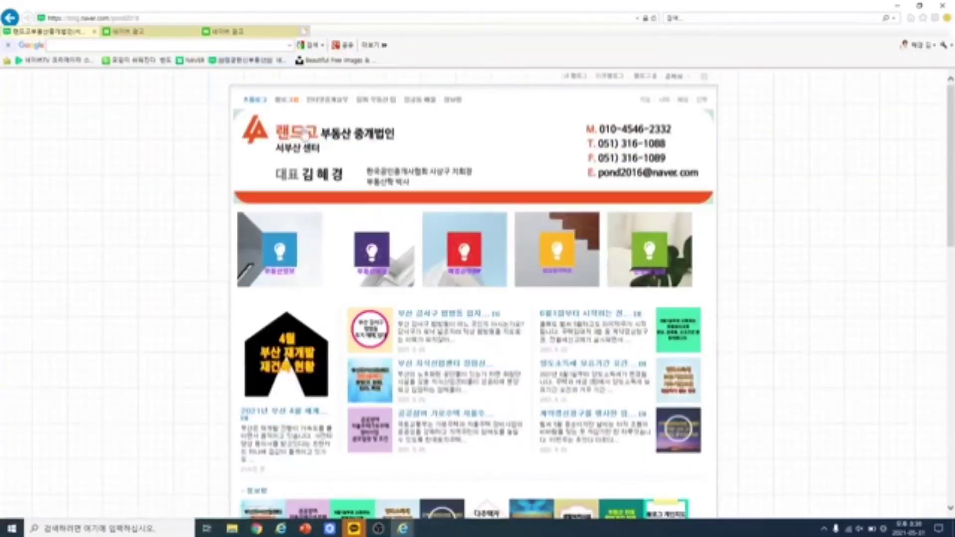
pyautogui.click(287, 100)
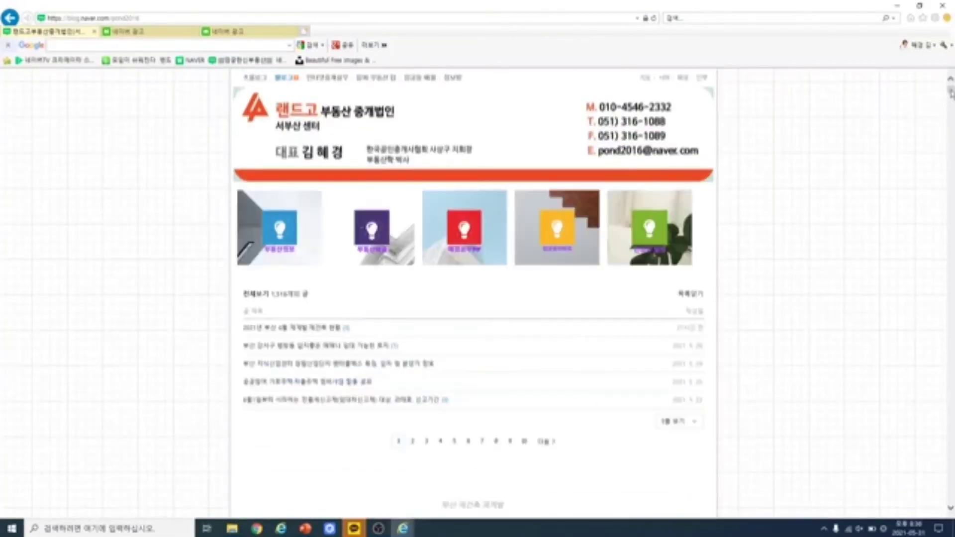
pyautogui.moveTo(950, 92); pyautogui.dragTo(950, 497)
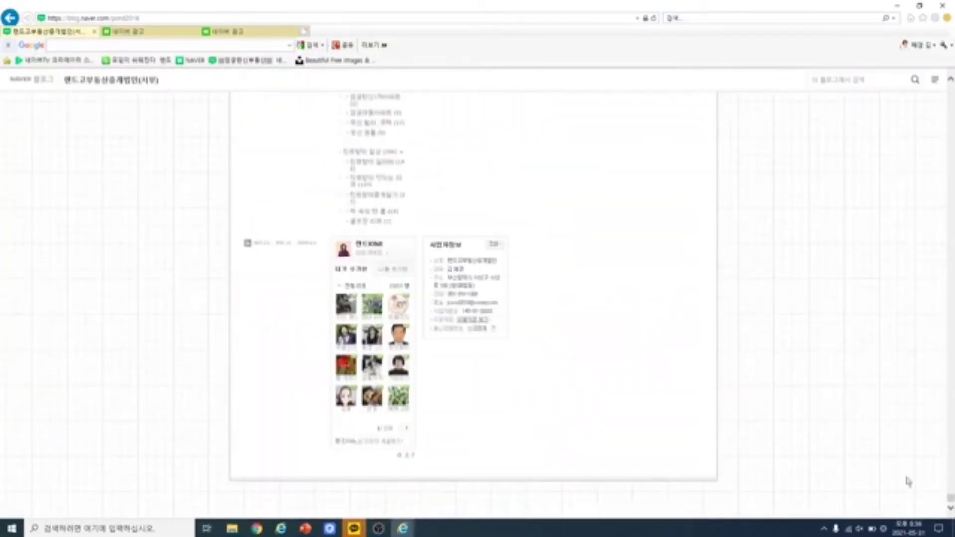
pyautogui.scroll(5, 581, 324)
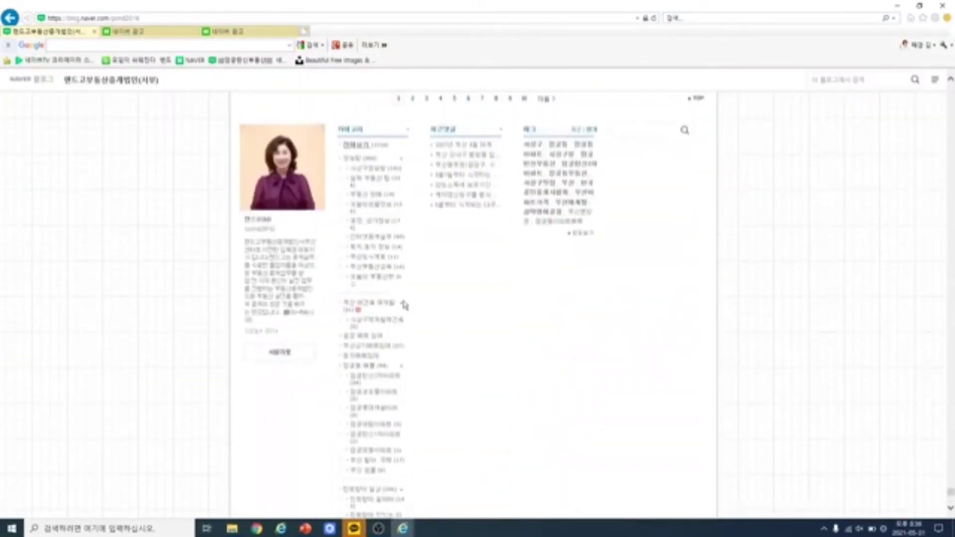
# Copy the link address of the blog's 부산상가매매임대 category from the link's properties.
pyautogui.rightClick(382, 351)
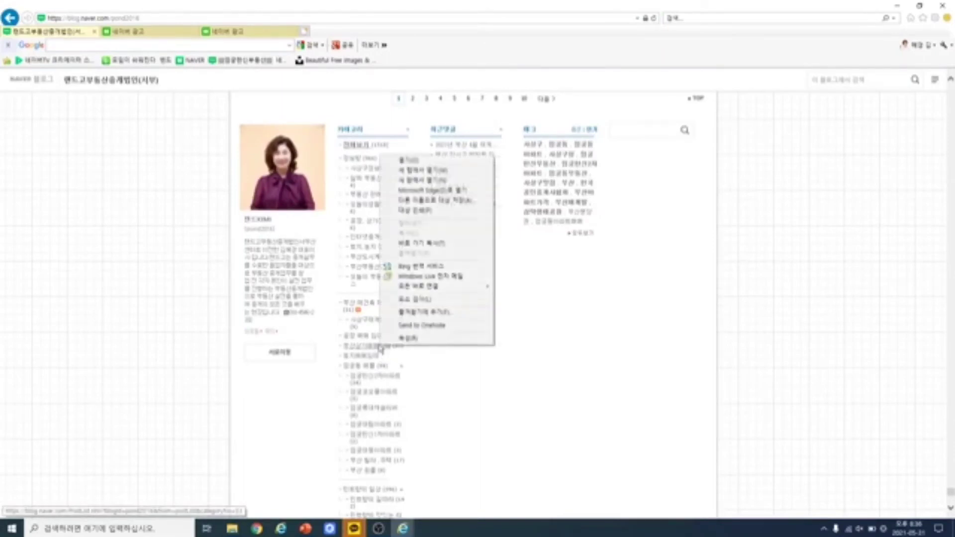
pyautogui.click(432, 340)
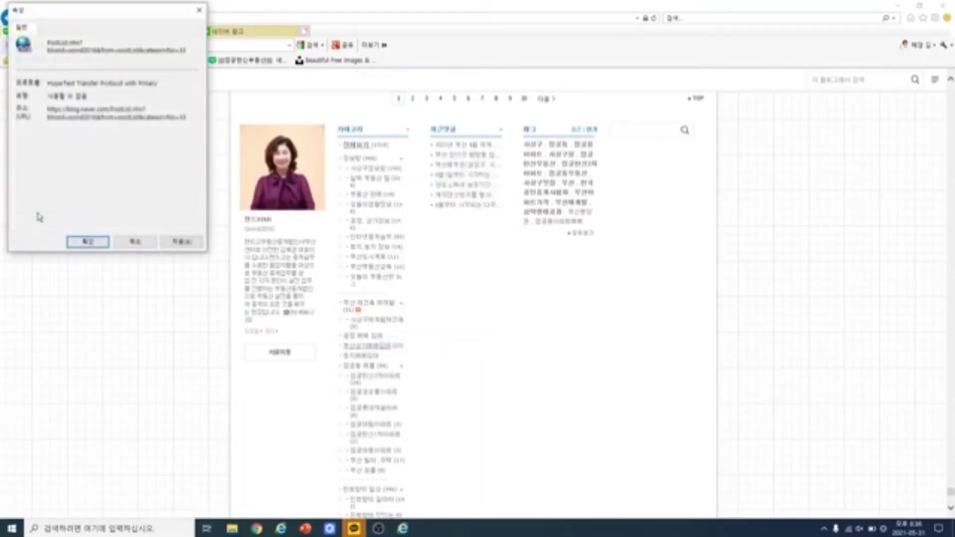
pyautogui.moveTo(48, 109); pyautogui.dragTo(221, 142)
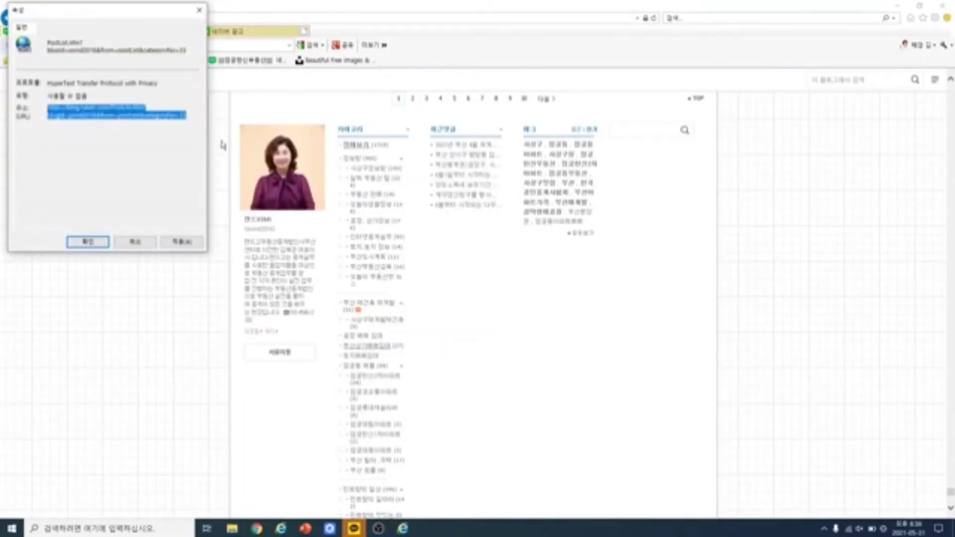
pyautogui.rightClick(99, 114)
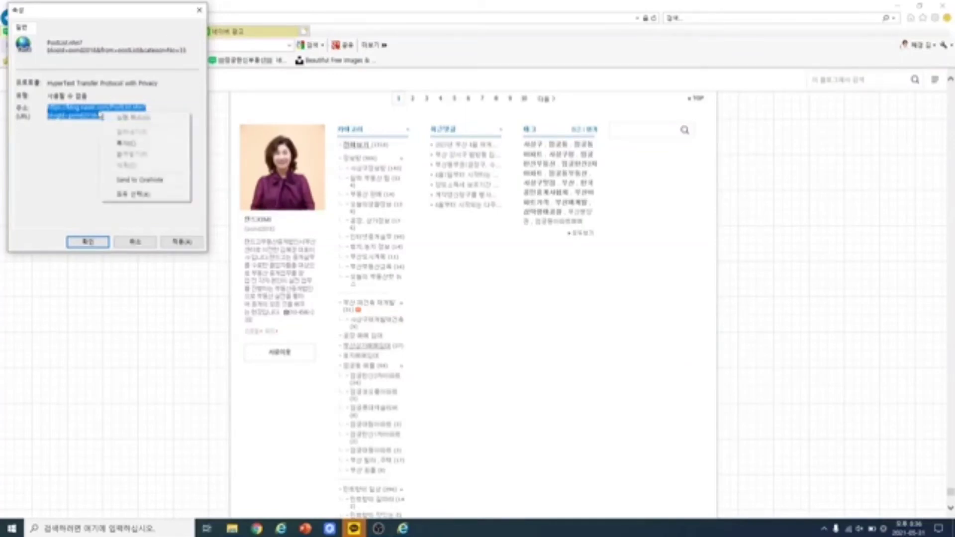
pyautogui.click(131, 146)
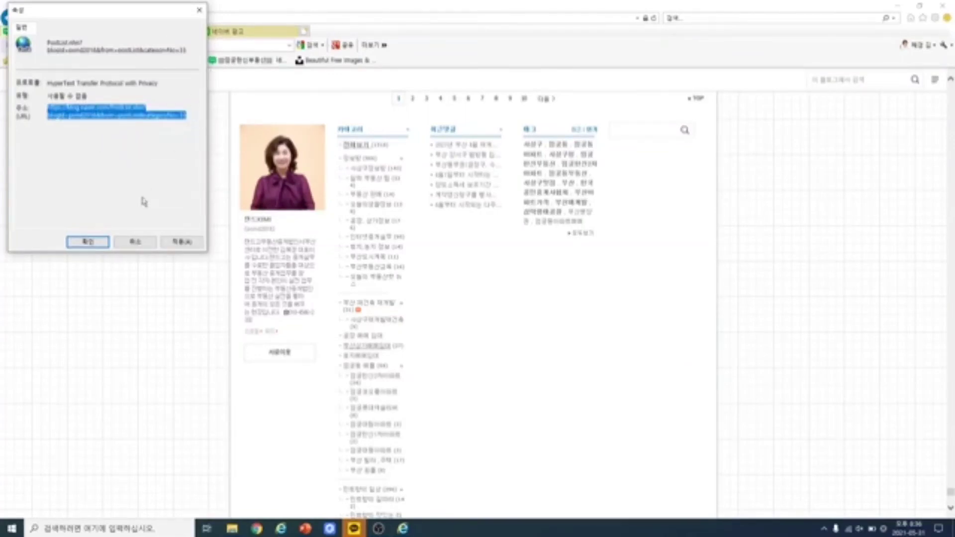
pyautogui.click(77, 245)
# Return to the ad creation form and replace the creative's PC connection URL with the copied category address.
pyautogui.click(258, 33)
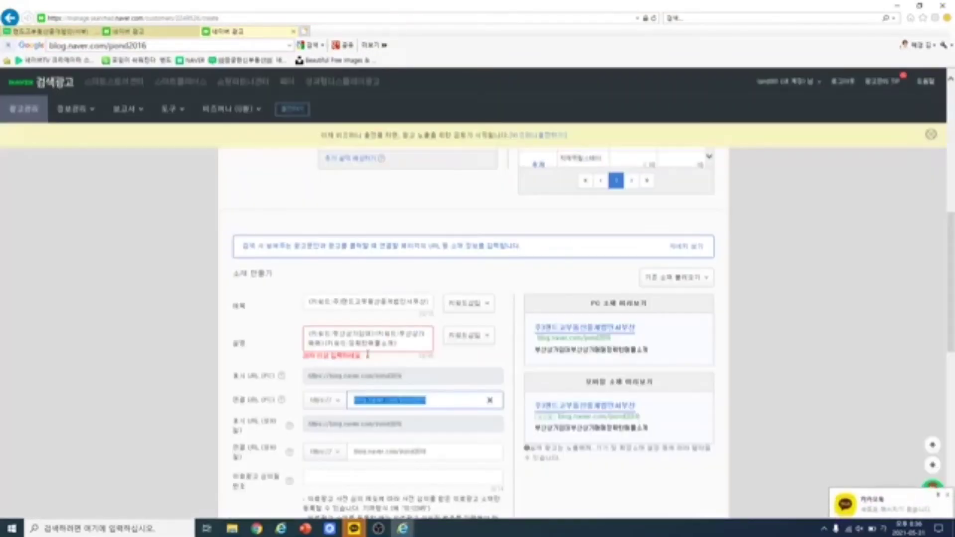
pyautogui.hotkey('ctrl', 'v')
pyautogui.rightClick(436, 403)
pyautogui.moveTo(354, 402); pyautogui.dragTo(433, 404)
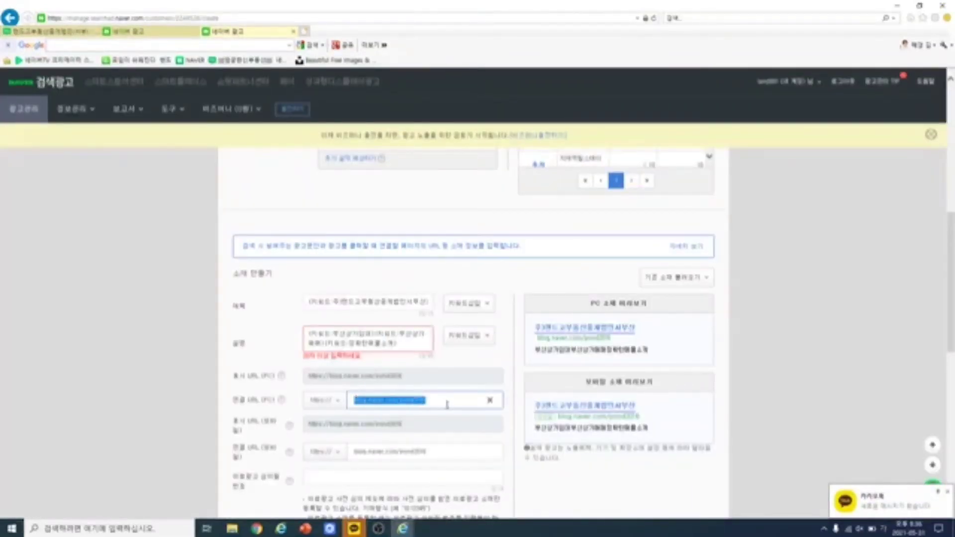
pyautogui.rightClick(379, 407)
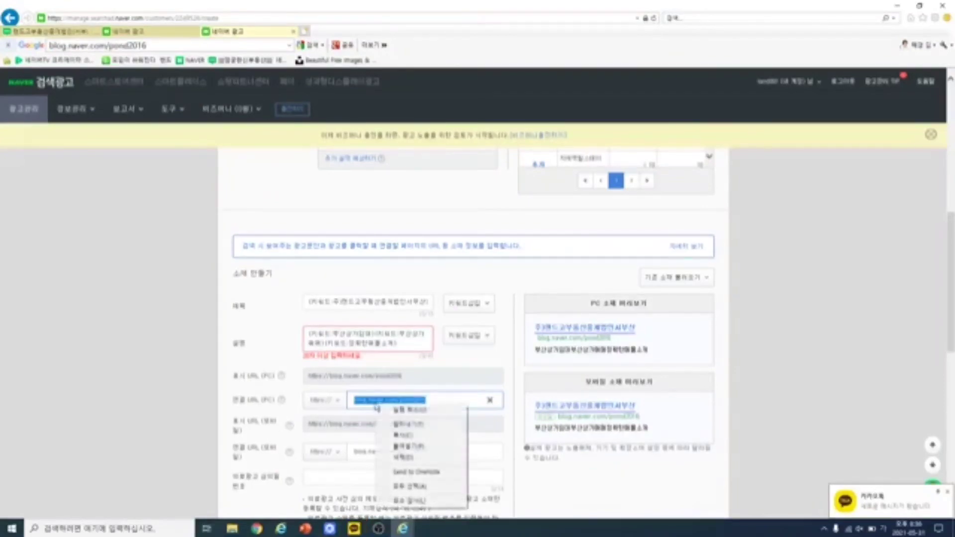
pyautogui.click(415, 447)
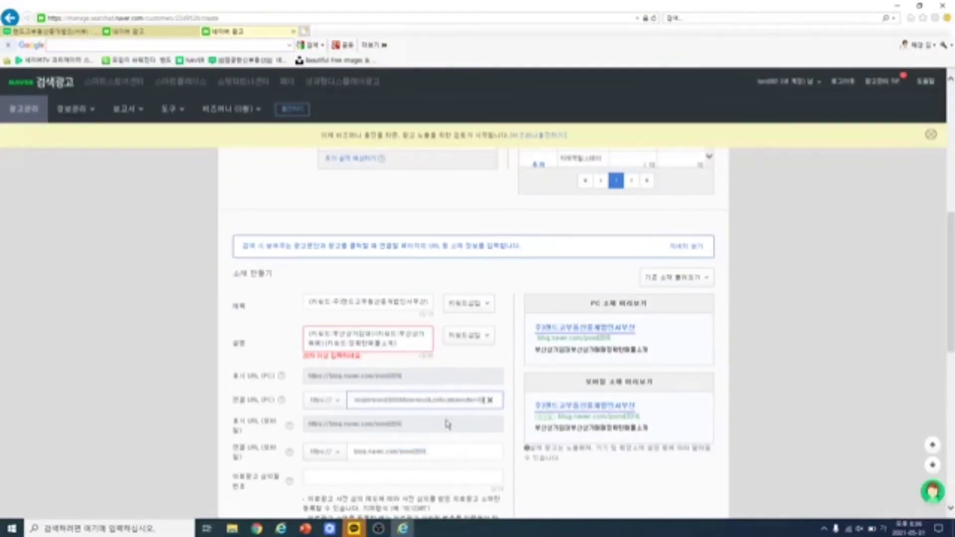
# Replace the ad creative's mobile connection URL with the copied 부산상가매매임대 category address.
pyautogui.scroll(-1, 446, 424)
pyautogui.scroll(-1, 446, 424)
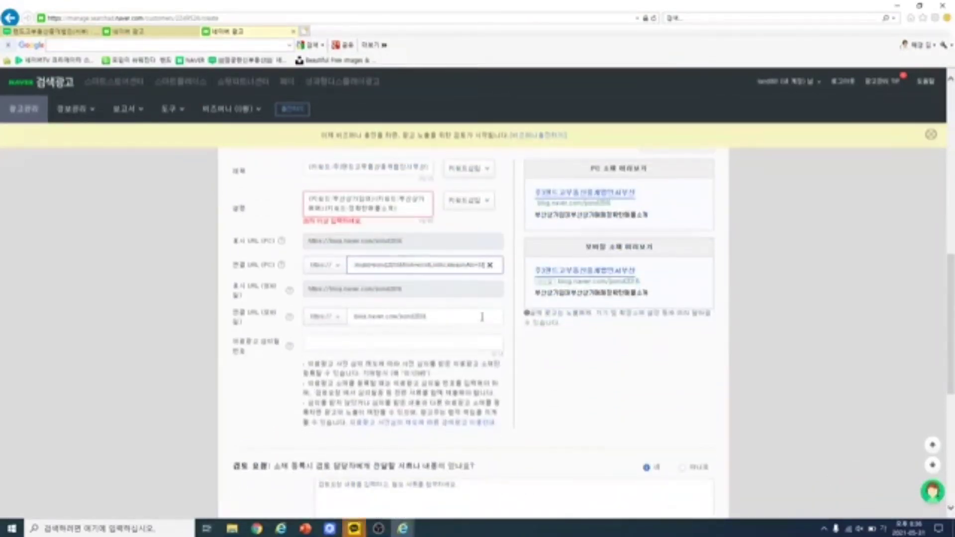
pyautogui.click(444, 321)
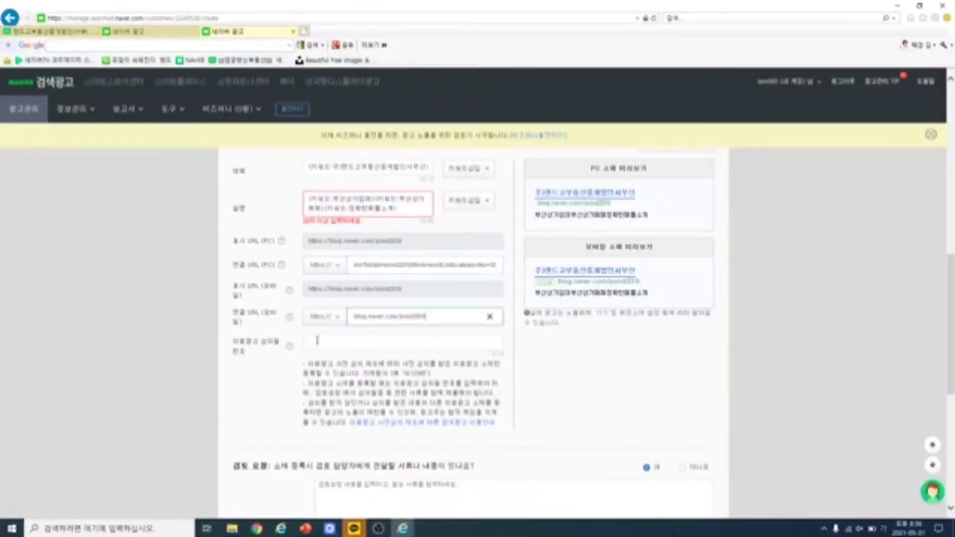
pyautogui.click(490, 316)
pyautogui.rightClick(377, 320)
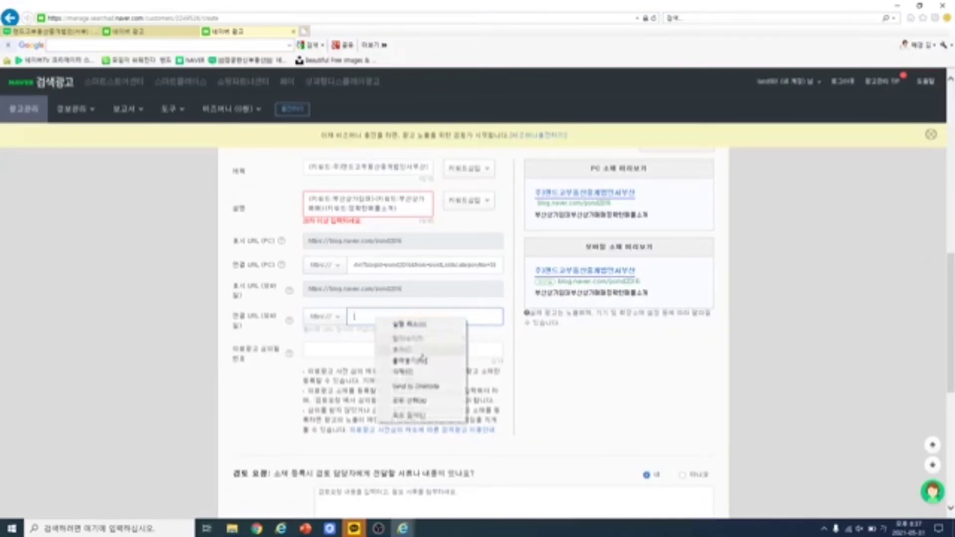
pyautogui.click(417, 361)
pyautogui.click(579, 396)
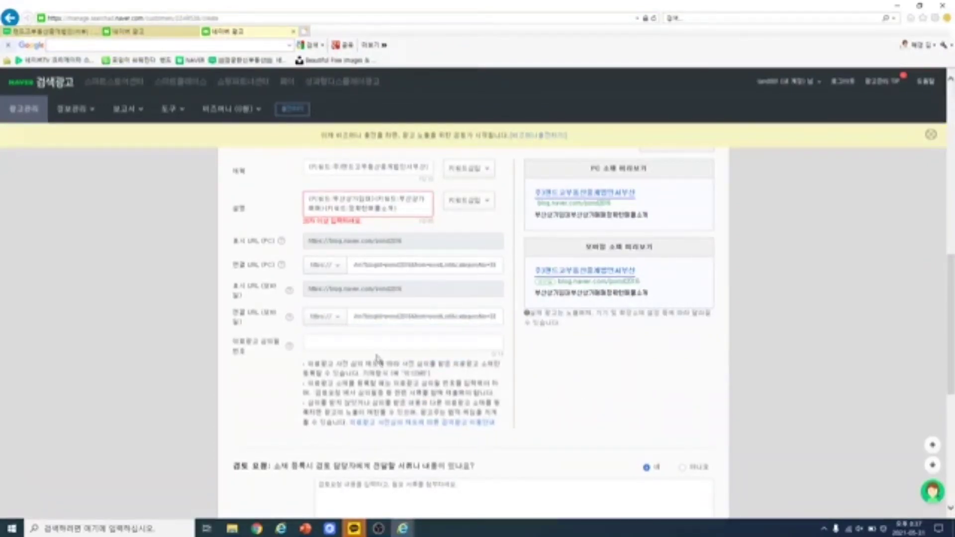
# Look up keyword-based related keywords for 부산상가매매 in the keyword adding section.
pyautogui.scroll(1, 378, 358)
pyautogui.scroll(2, 376, 354)
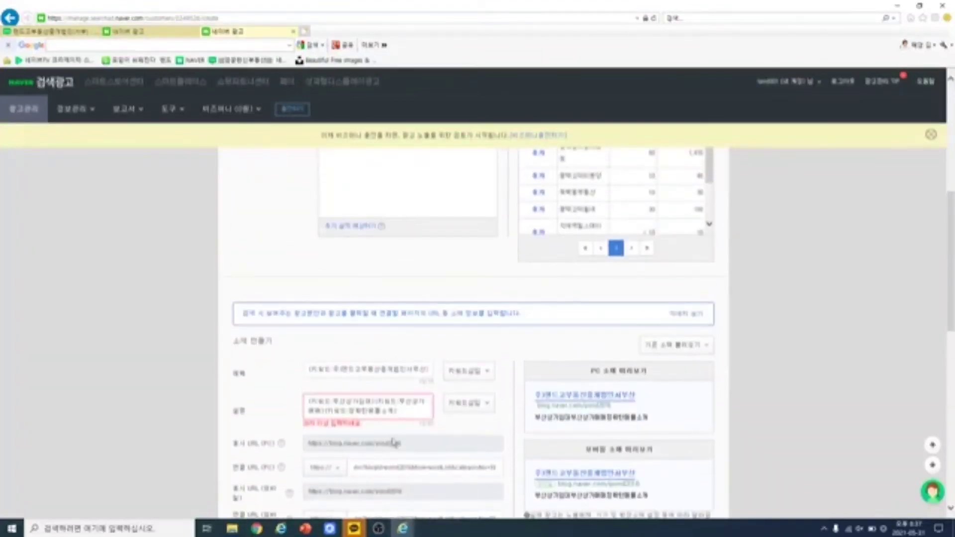
pyautogui.scroll(-4, 535, 358)
pyautogui.scroll(-4, 507, 396)
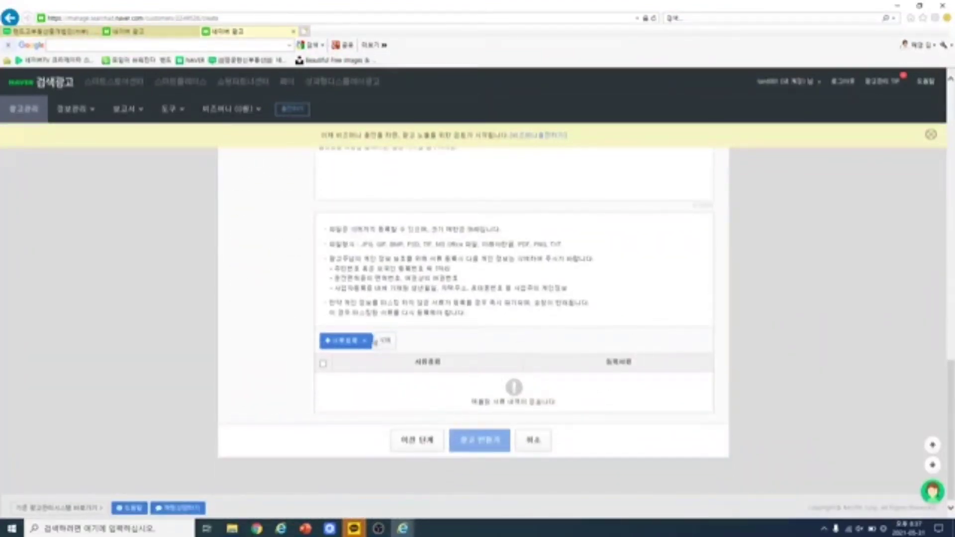
pyautogui.scroll(2, 528, 366)
pyautogui.scroll(10, 526, 360)
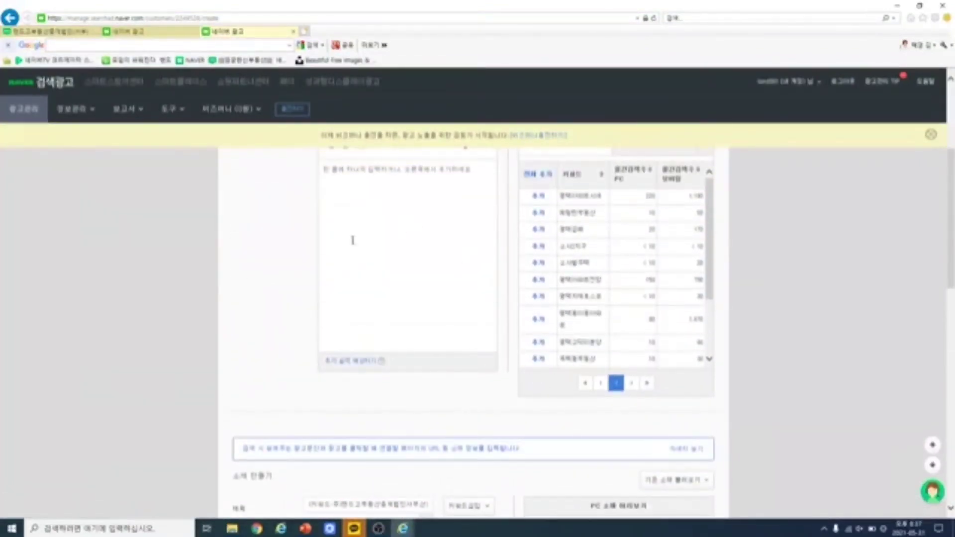
pyautogui.scroll(1, 399, 237)
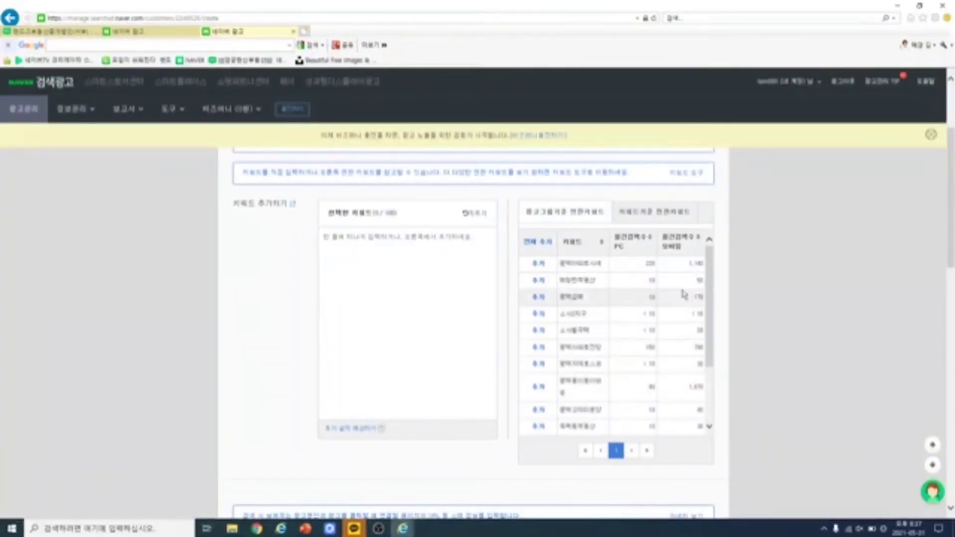
pyautogui.click(674, 215)
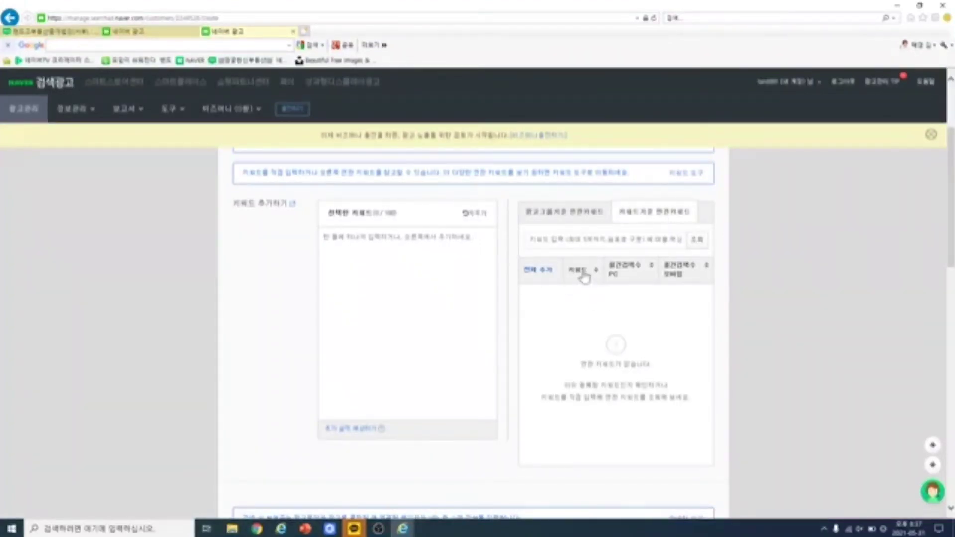
pyautogui.click(562, 240)
pyautogui.write('부')
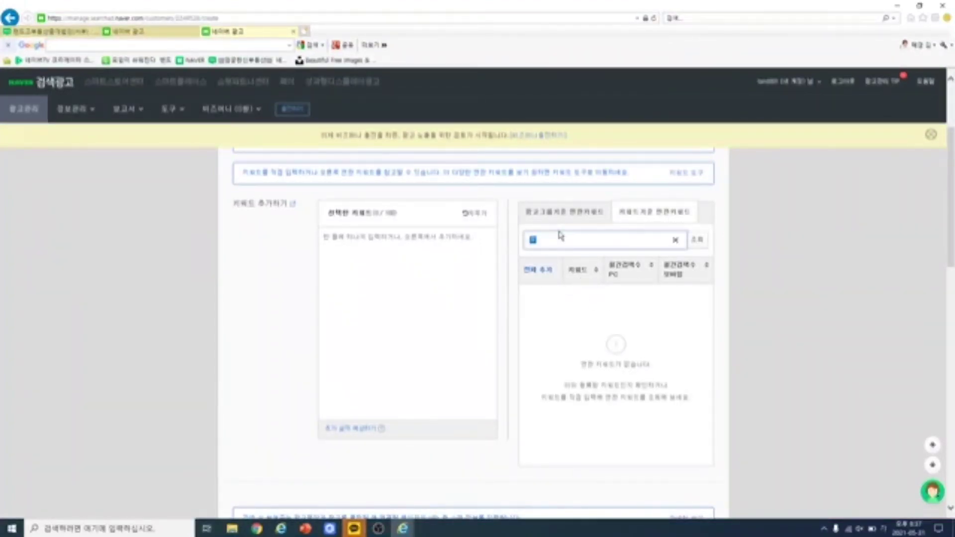
pyautogui.write('산성가매매')
pyautogui.click(696, 240)
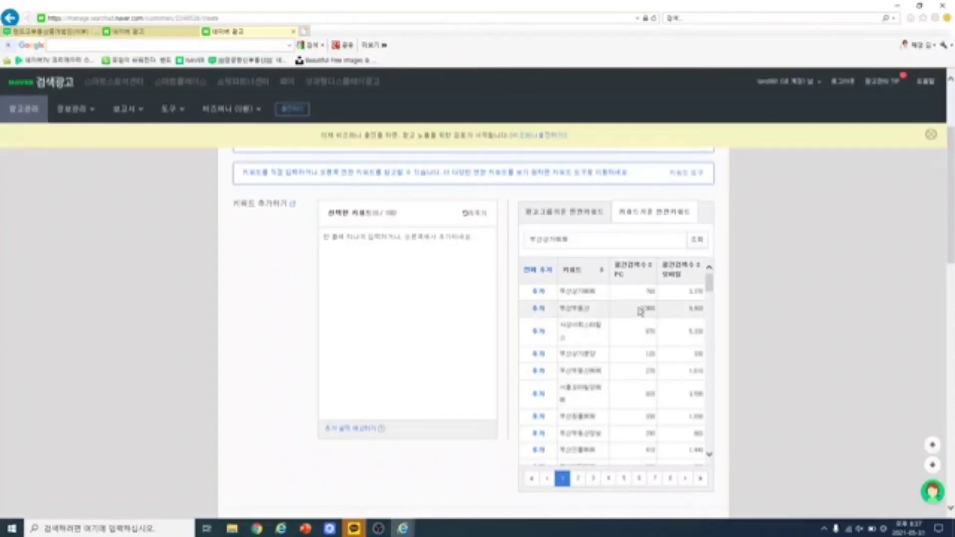
# Enter 부산부동산 and 부산원룸매매 on separate lines in the selected keywords list.
pyautogui.click(336, 243)
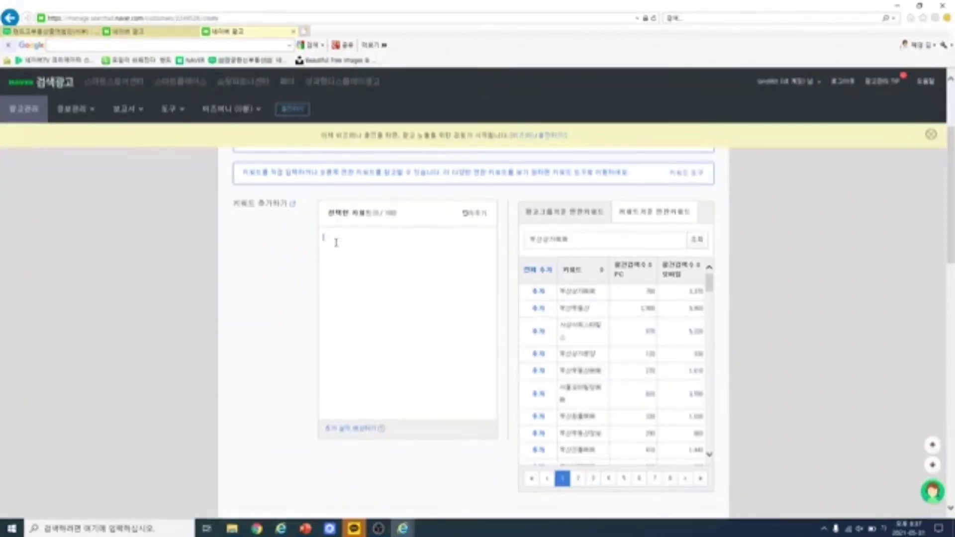
pyautogui.write('부산공기청')
pyautogui.press('Return')
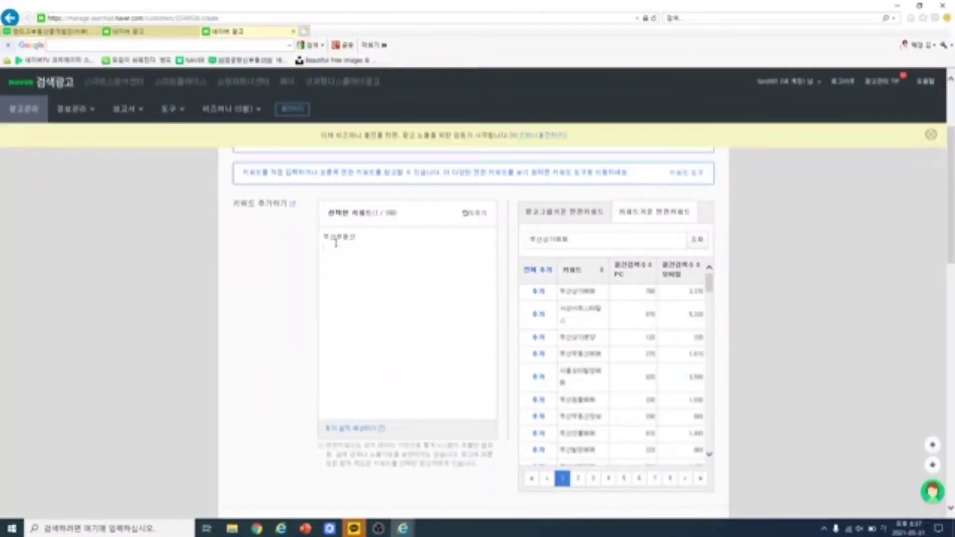
pyautogui.write('부산아파트매매')
pyautogui.press('Return')
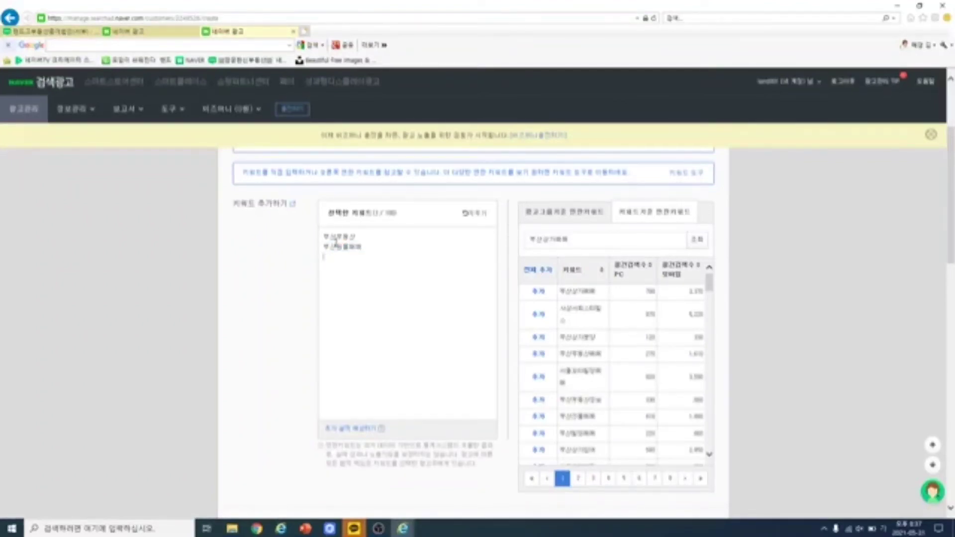
# Add 부산부동산매매, 부산빌딩매매 and 부산상가임대 to the selected keywords, each on its own line without leading spaces.
pyautogui.write('부산부동산매매')
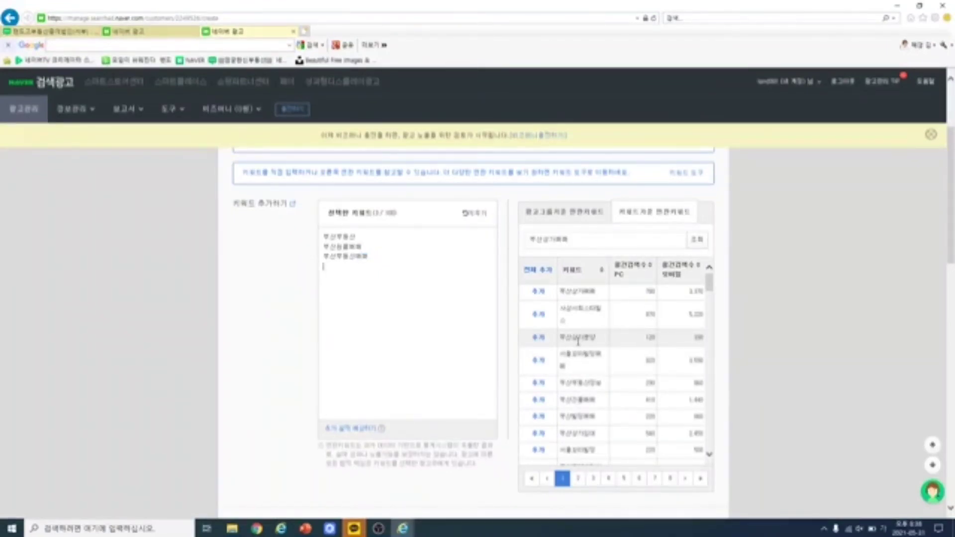
pyautogui.write('부산빌딩매매 부산상가매매')
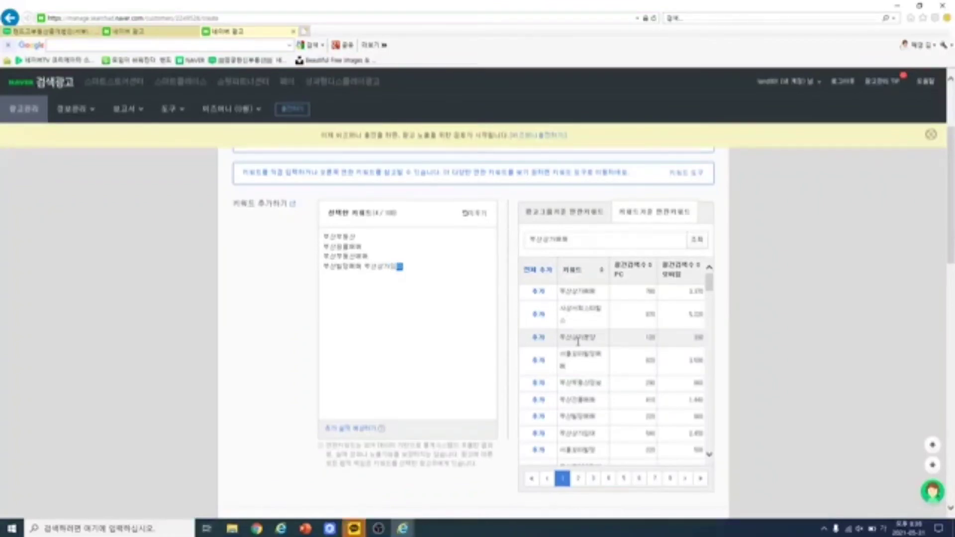
pyautogui.click(364, 268)
pyautogui.press('Return')
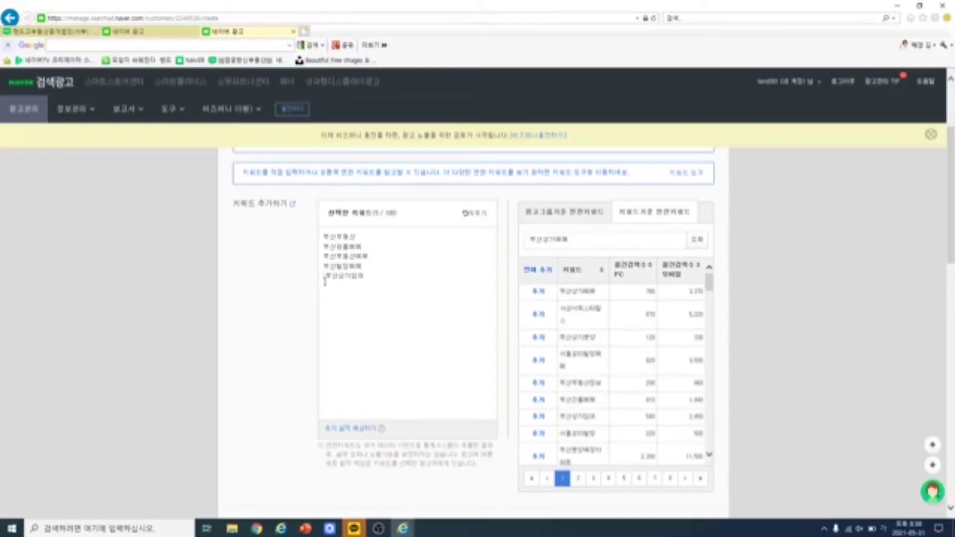
pyautogui.press('BackSpace')
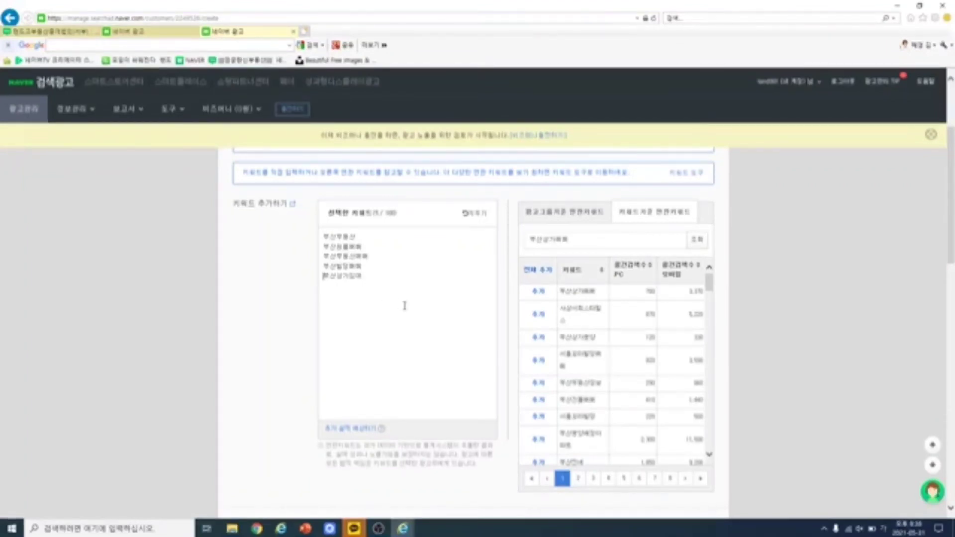
pyautogui.scroll(-4, 667, 370)
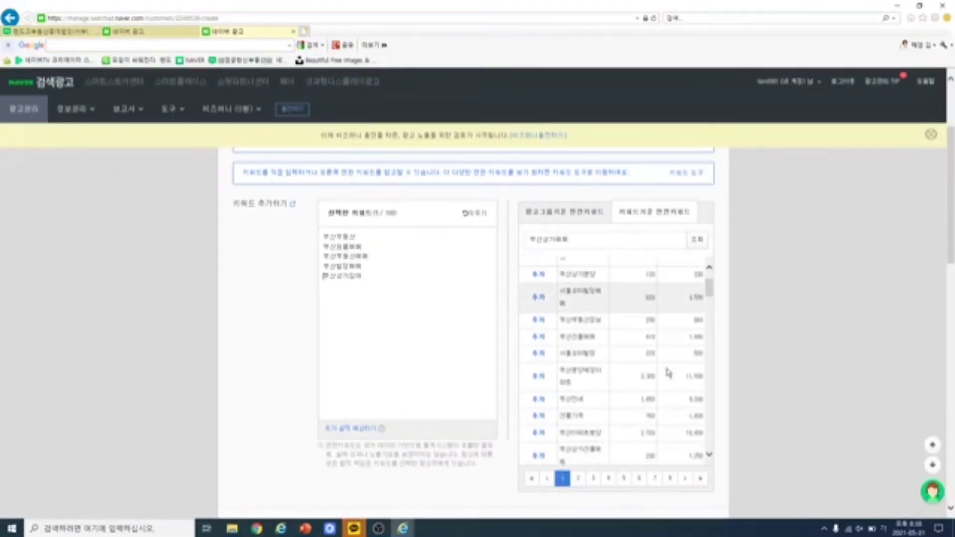
pyautogui.scroll(-2, 668, 374)
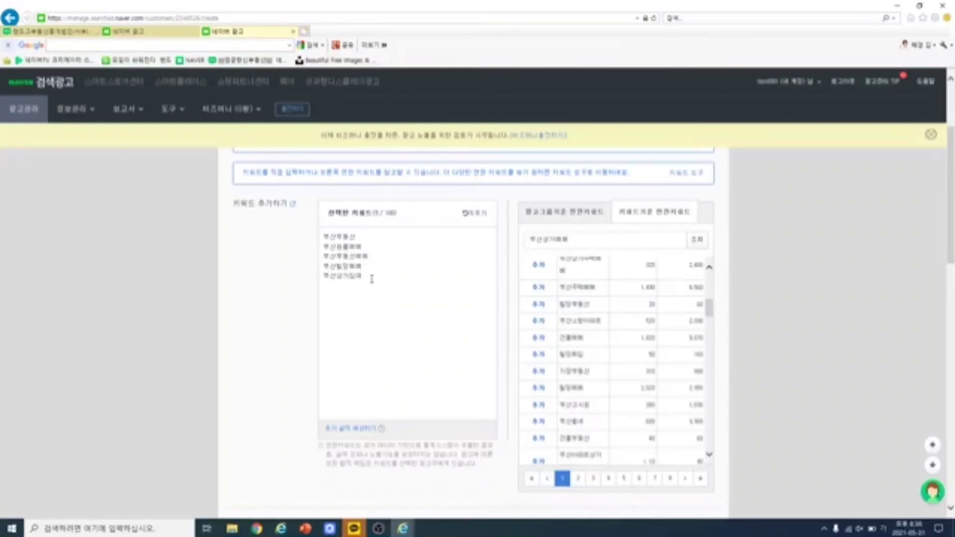
# Add 부산건물가격 on a new line in the selected keywords and look further through the related keywords for 부산상가매매.
pyautogui.write('부산건물가격')
pyautogui.scroll(-5, 627, 363)
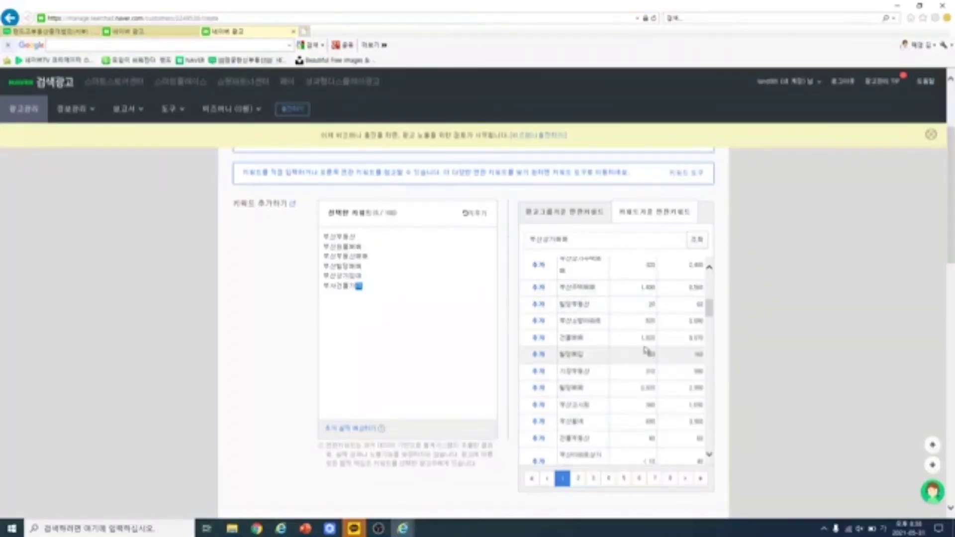
pyautogui.scroll(-3, 628, 364)
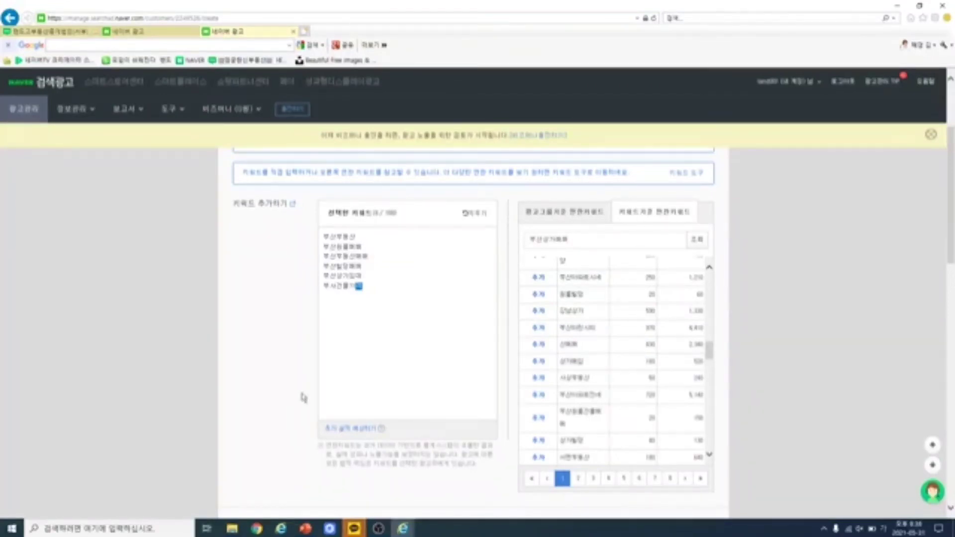
# Append 친절상담 to the end of the ad creative's description.
pyautogui.scroll(-15, 438, 329)
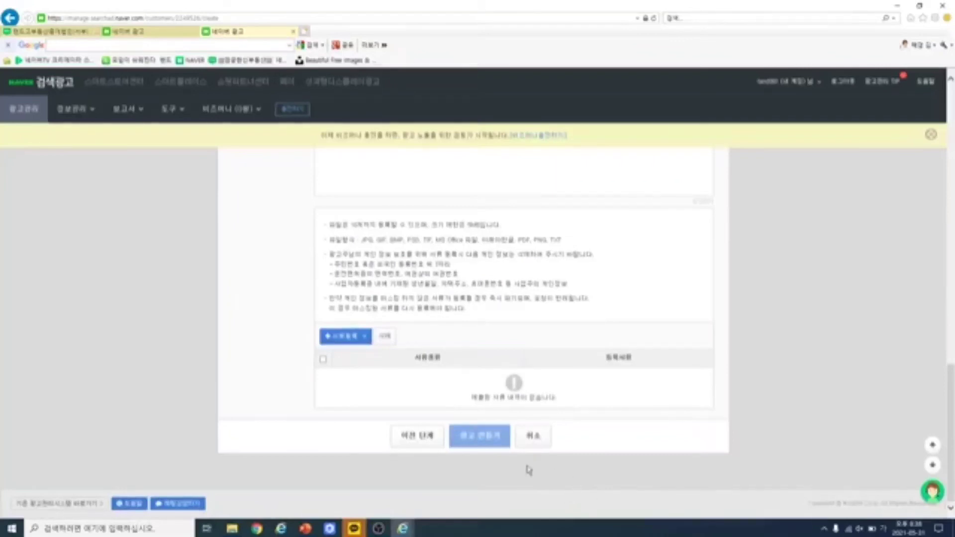
pyautogui.scroll(5, 533, 432)
pyautogui.scroll(2, 533, 429)
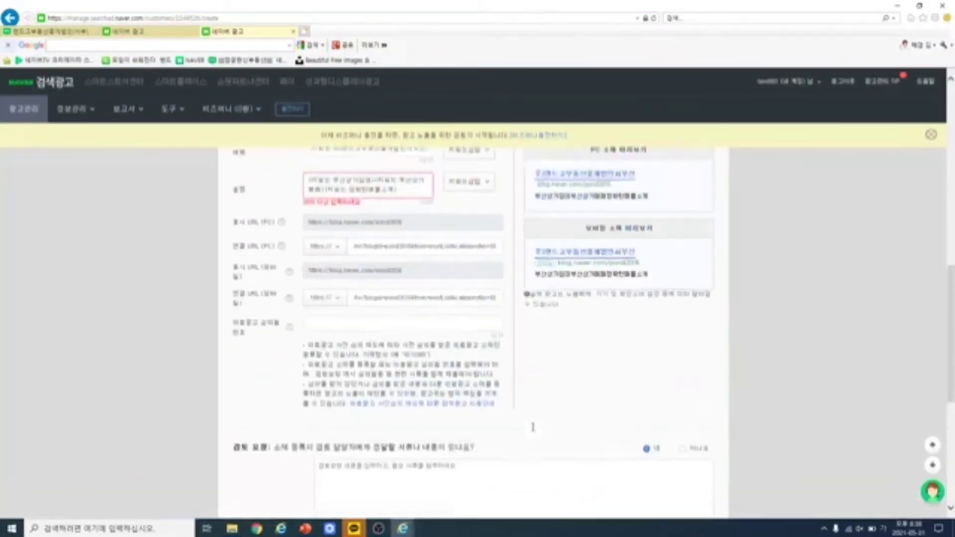
pyautogui.scroll(3, 529, 432)
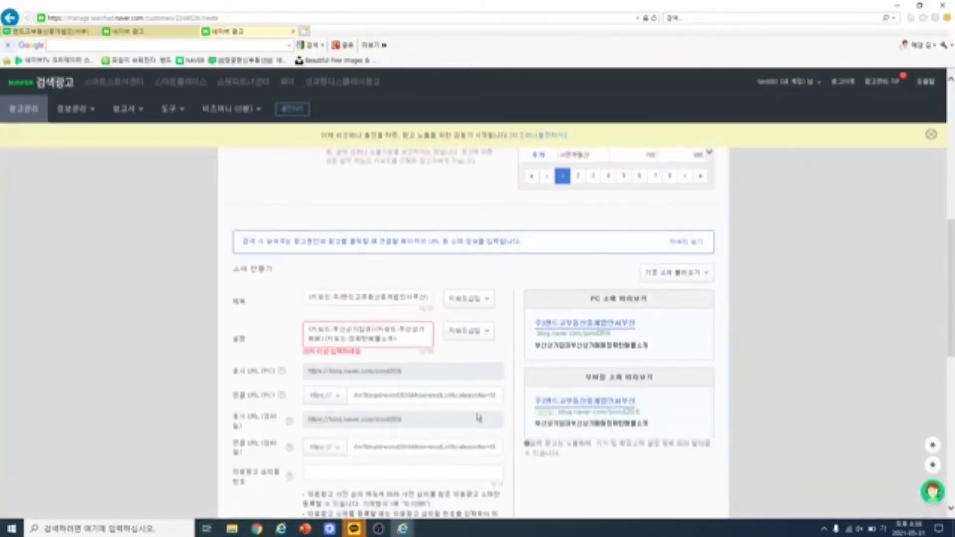
pyautogui.scroll(2, 409, 342)
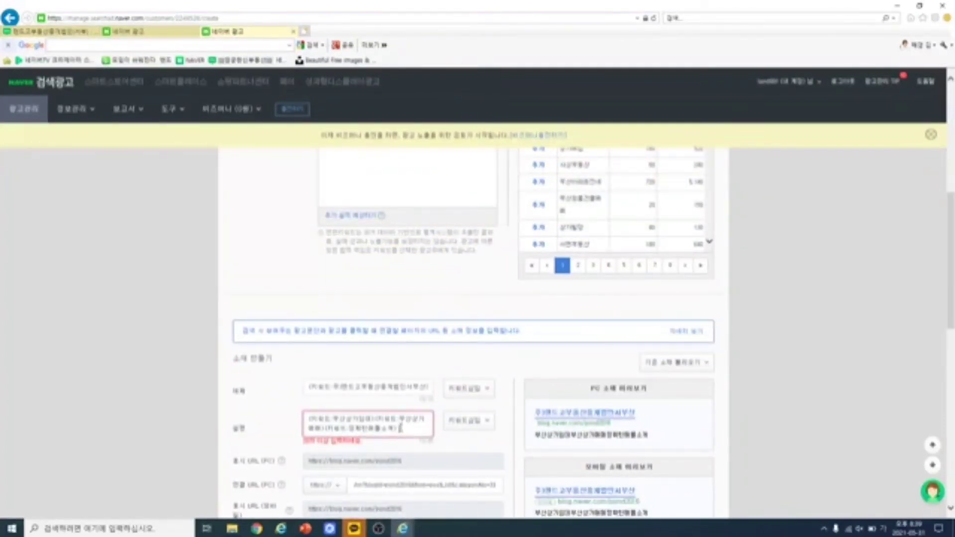
pyautogui.write('친절상담')
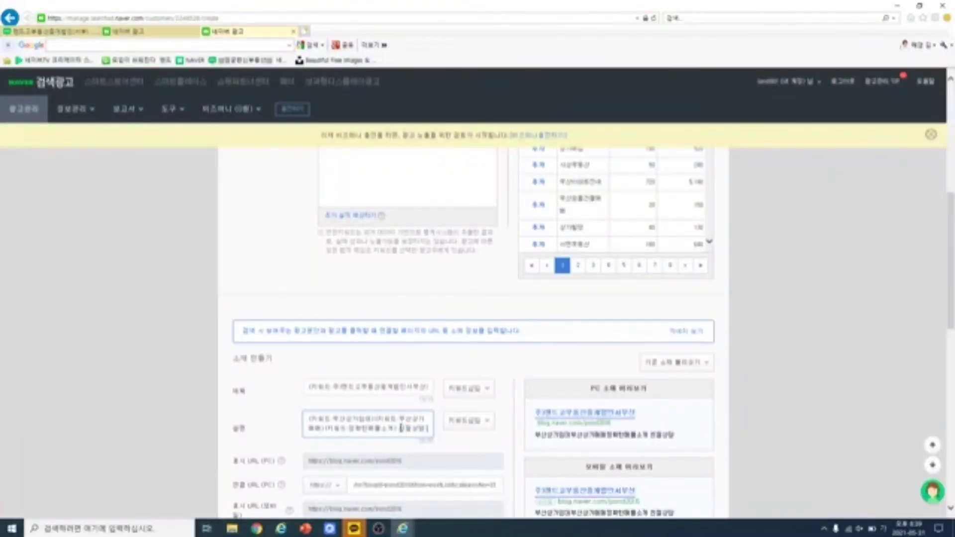
pyautogui.write(' 무료 방문매매 통건물매')
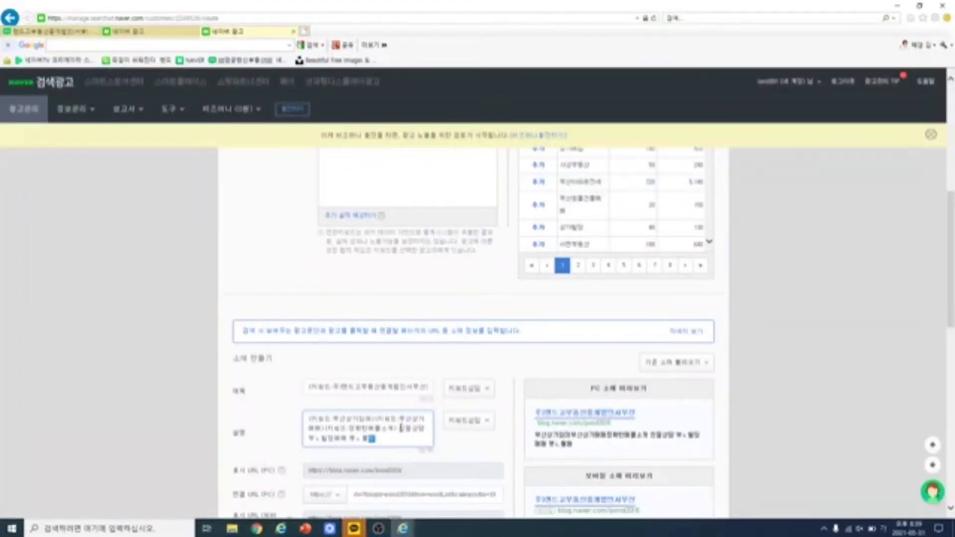
pyautogui.press('BackSpace')
pyautogui.press('BackSpace')
pyautogui.press('BackSpace')
pyautogui.press('BackSpace')
pyautogui.press('BackSpace')
pyautogui.press('BackSpace')
pyautogui.press('BackSpace')
pyautogui.press('BackSpace')
pyautogui.press('BackSpace')
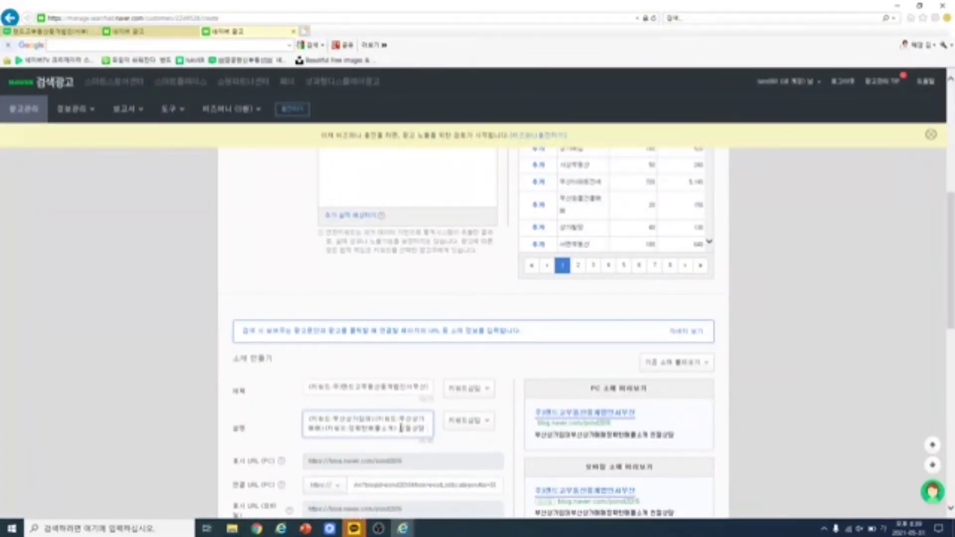
# Add 부산빌딩매매 after 친절상담 in the ad creative's description.
pyautogui.write('매ㄴ빌딩ㅁ')
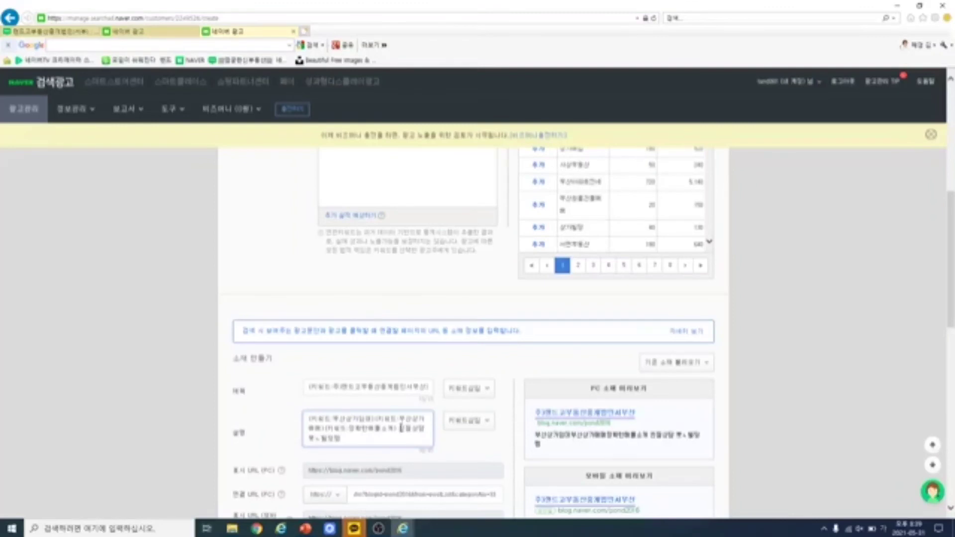
pyautogui.press('BackSpace')
pyautogui.press('BackSpace')
pyautogui.write('부사')
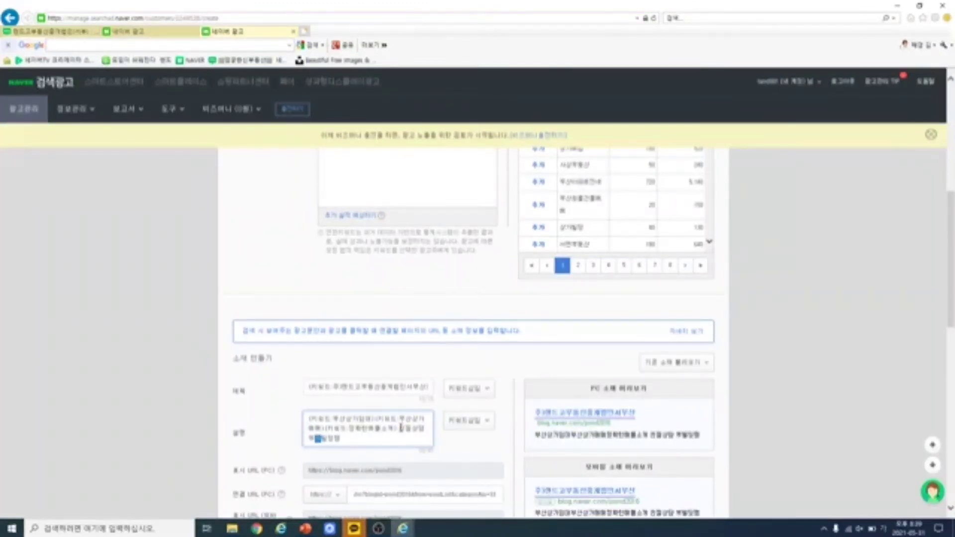
pyautogui.write('ㄴ')
pyautogui.press('Right')
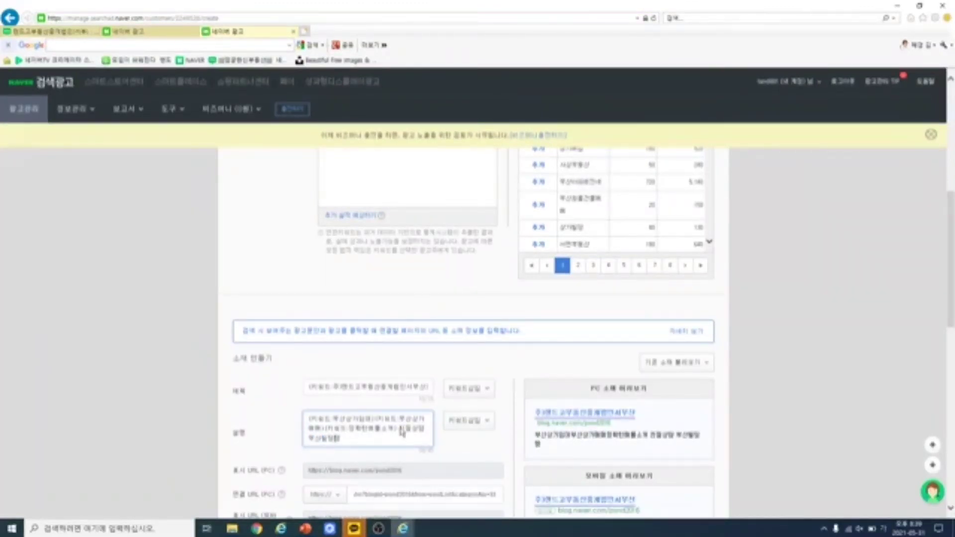
pyautogui.press('BackSpace')
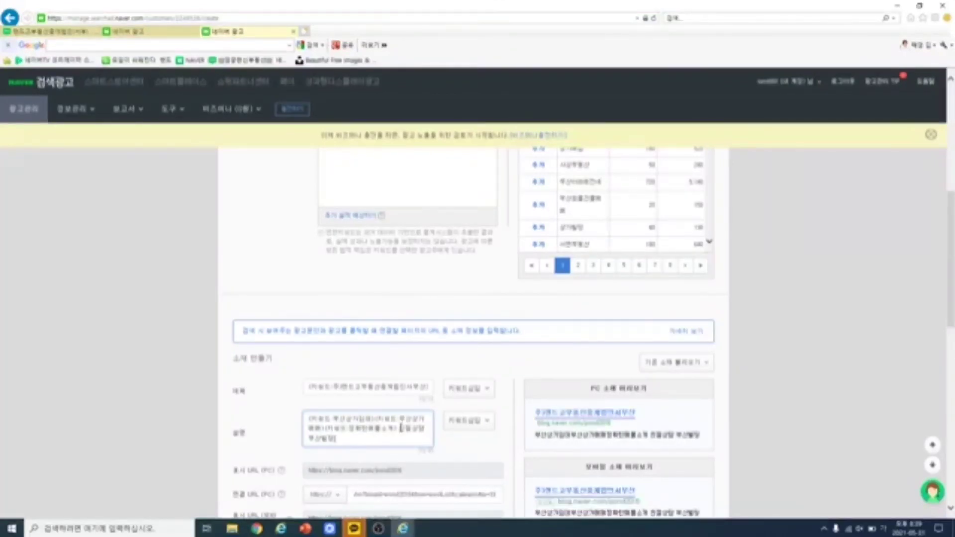
pyautogui.write('ㅁ,')
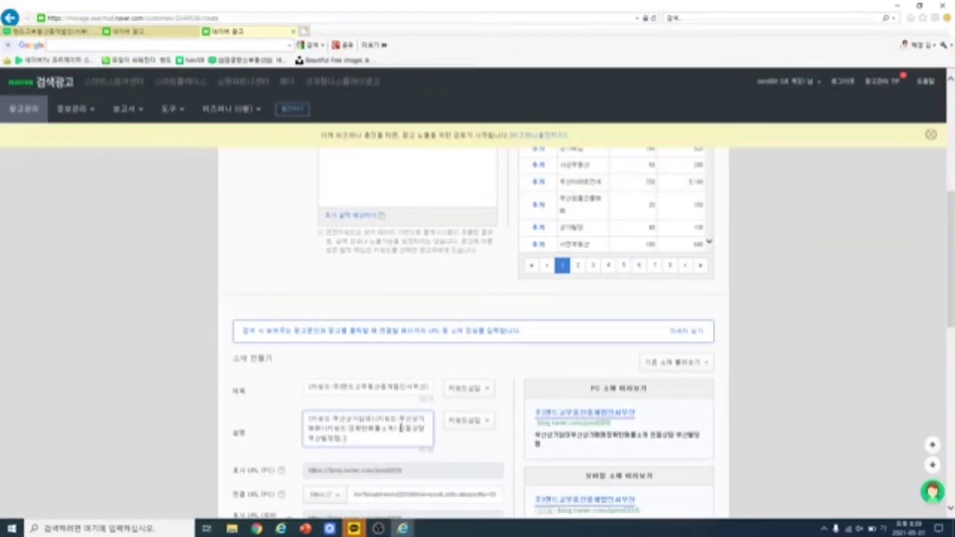
pyautogui.press('BackSpace')
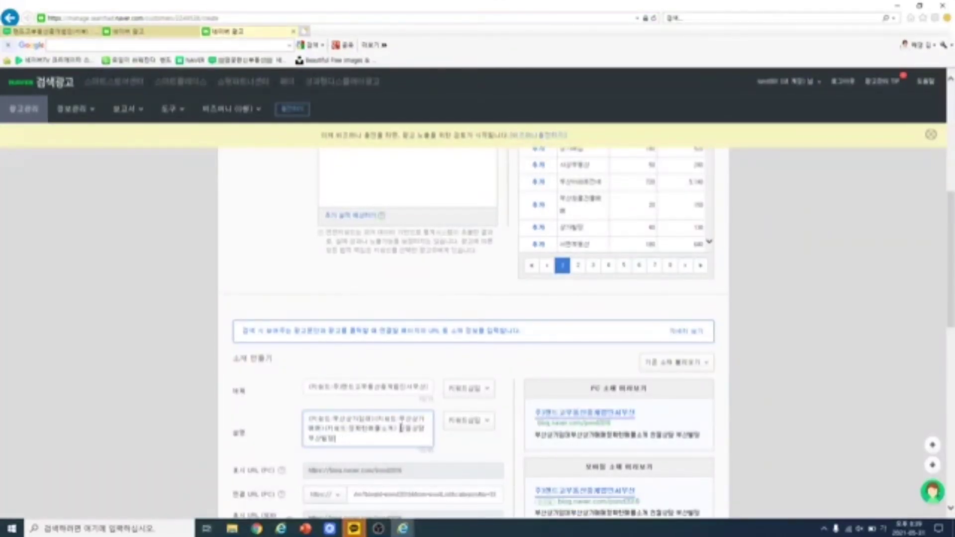
pyautogui.write('ㅁ매')
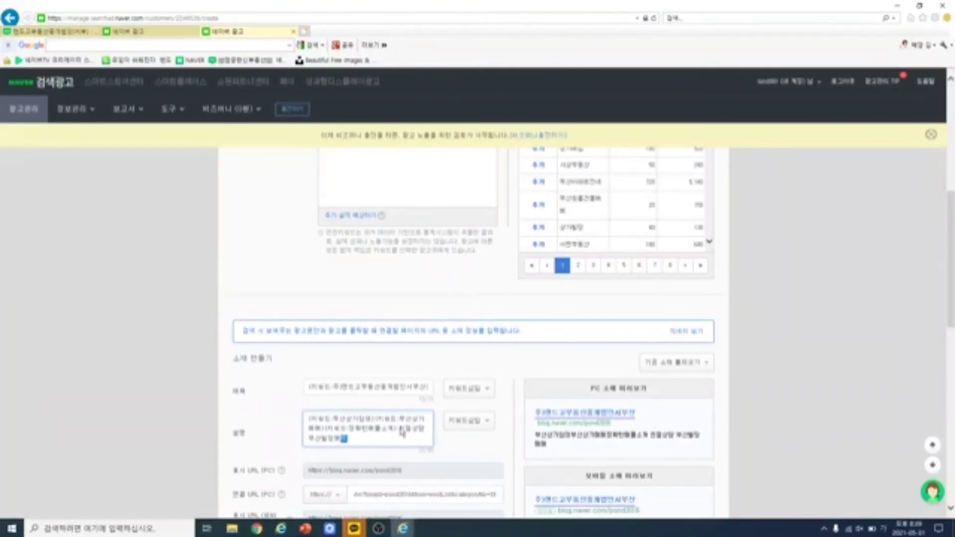
# Add a comma and 부산토지매매 after 부산빌딩매매 to complete the creative's description.
pyautogui.write('부사')
pyautogui.write('상')
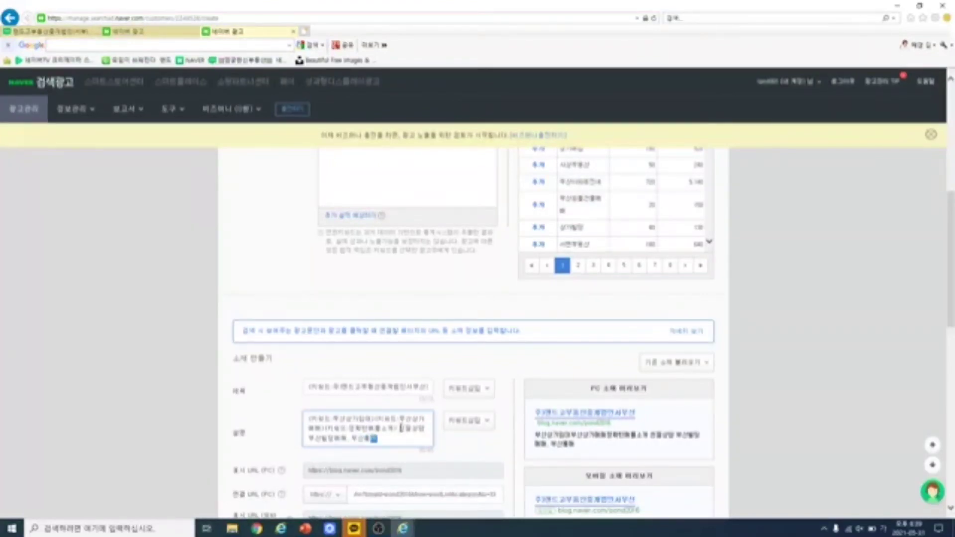
pyautogui.press('BackSpace')
pyautogui.press('BackSpace')
pyautogui.press('BackSpace')
pyautogui.write('산임매매')
pyautogui.click(467, 441)
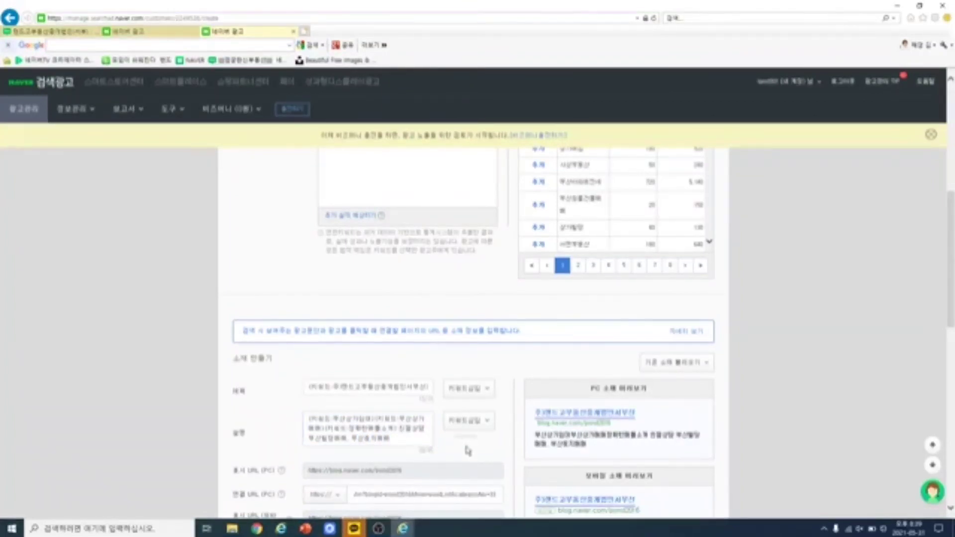
# Try to create the ad without entering any review request text or documents.
pyautogui.scroll(-8, 468, 442)
pyautogui.scroll(-2, 546, 469)
pyautogui.click(477, 441)
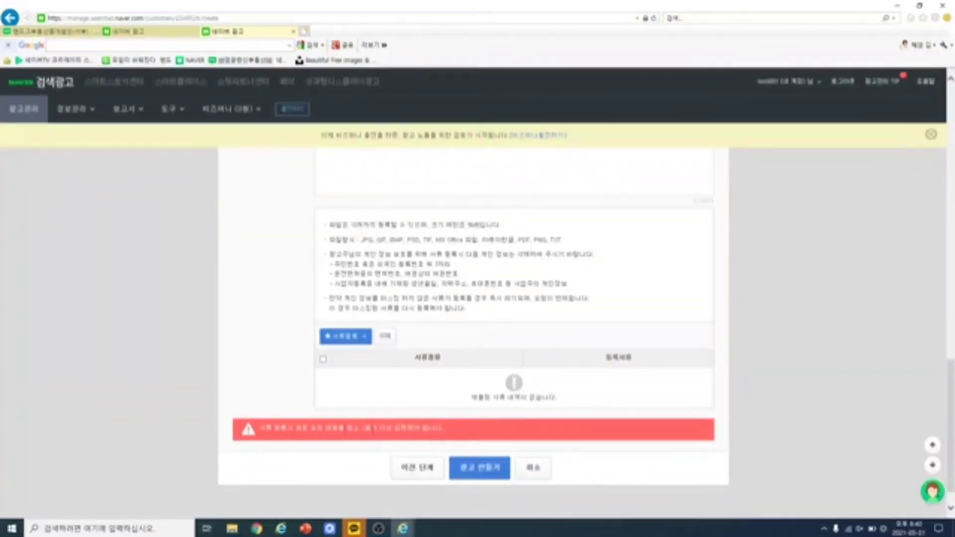
# Answer 아니요 to the 검토 요청 question and try to create the ad again.
pyautogui.scroll(1, 582, 444)
pyautogui.scroll(2, 584, 443)
pyautogui.click(683, 328)
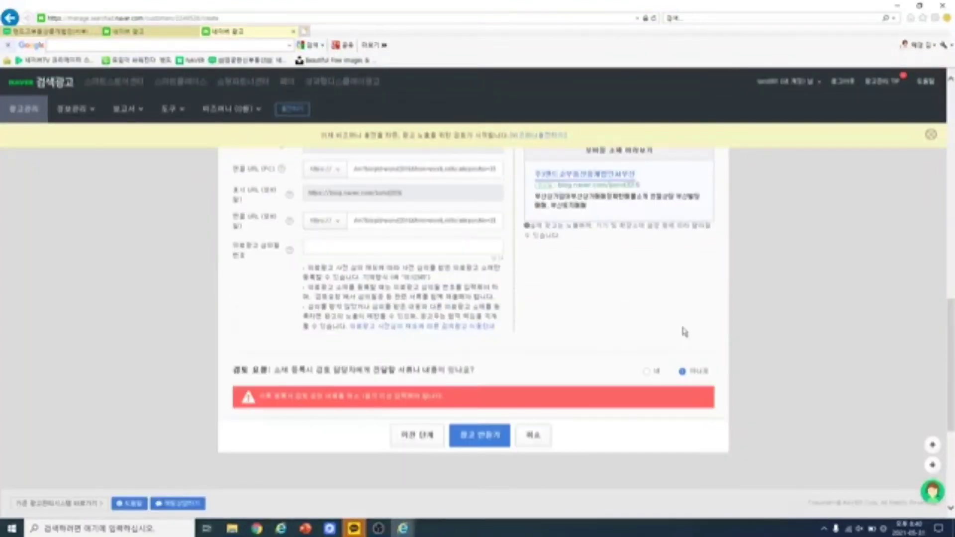
pyautogui.scroll(5, 684, 321)
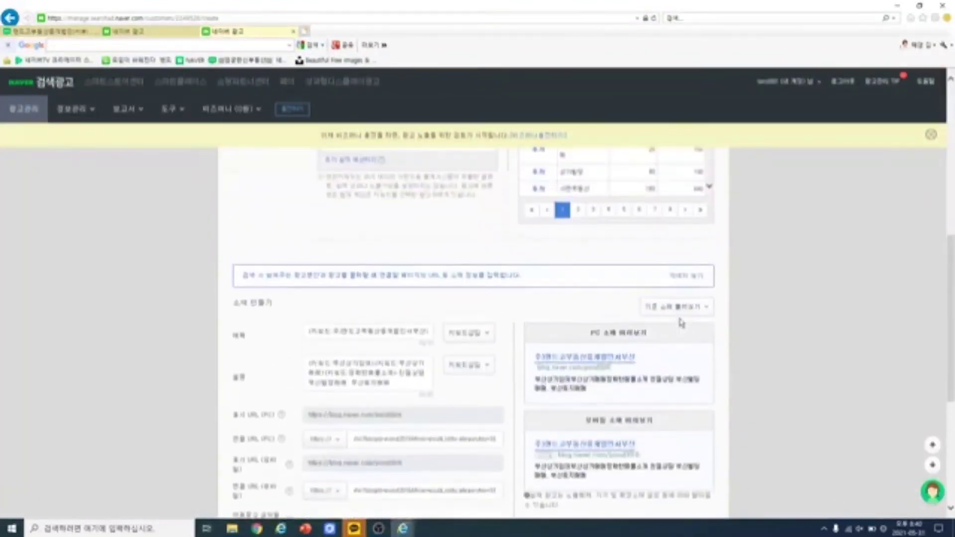
pyautogui.scroll(-5, 681, 325)
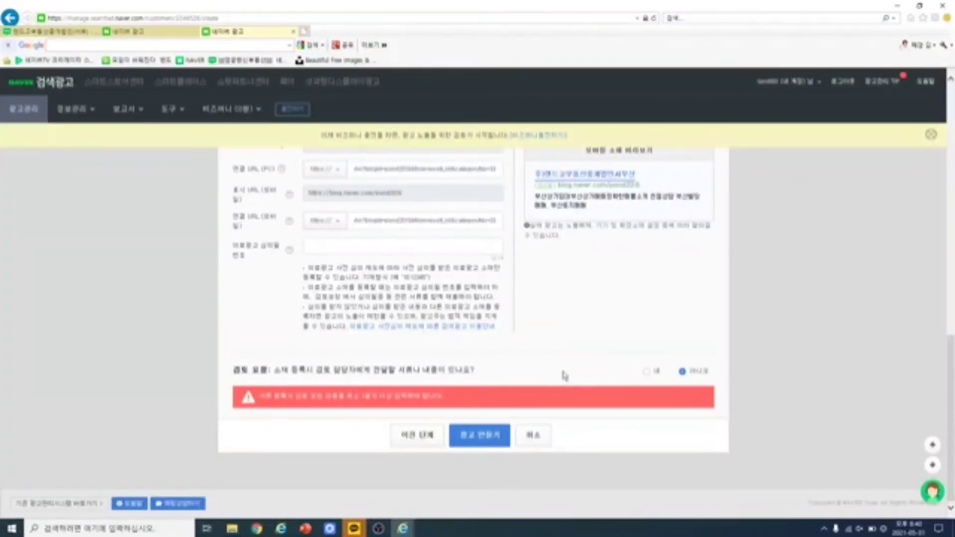
pyautogui.click(481, 437)
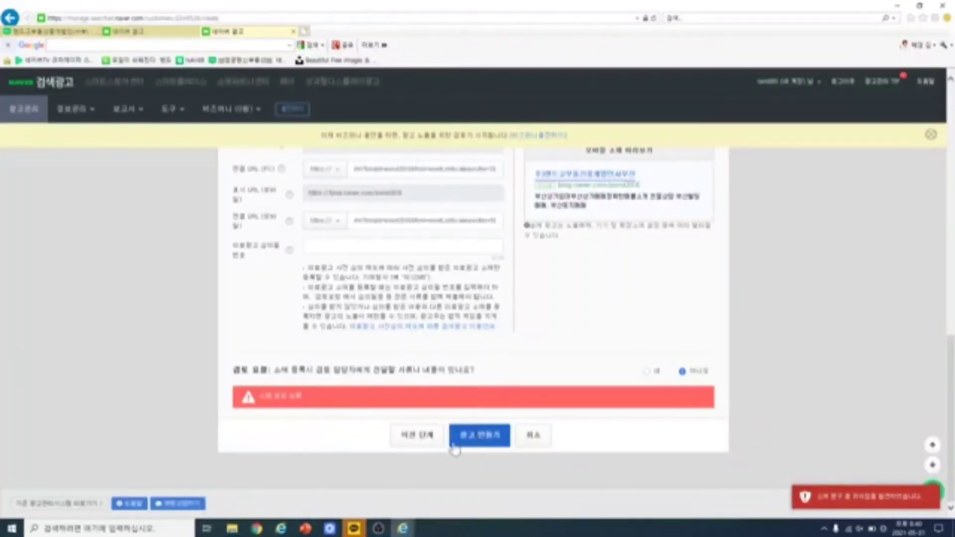
# Delete the 부산상가매매 keyword insertion from the ad creative's description.
pyautogui.scroll(3, 533, 348)
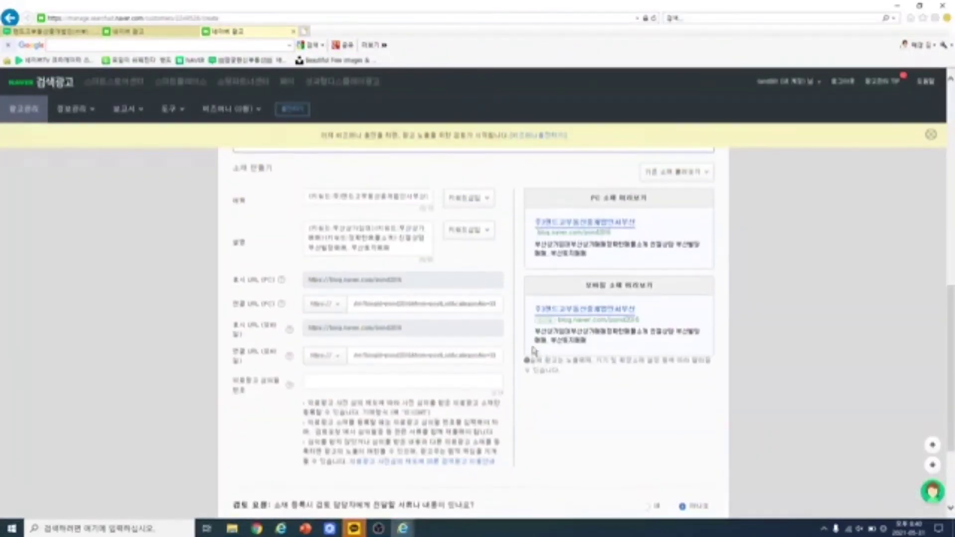
pyautogui.scroll(-3, 533, 348)
pyautogui.scroll(5, 549, 350)
pyautogui.scroll(5, 549, 351)
pyautogui.scroll(-3, 544, 345)
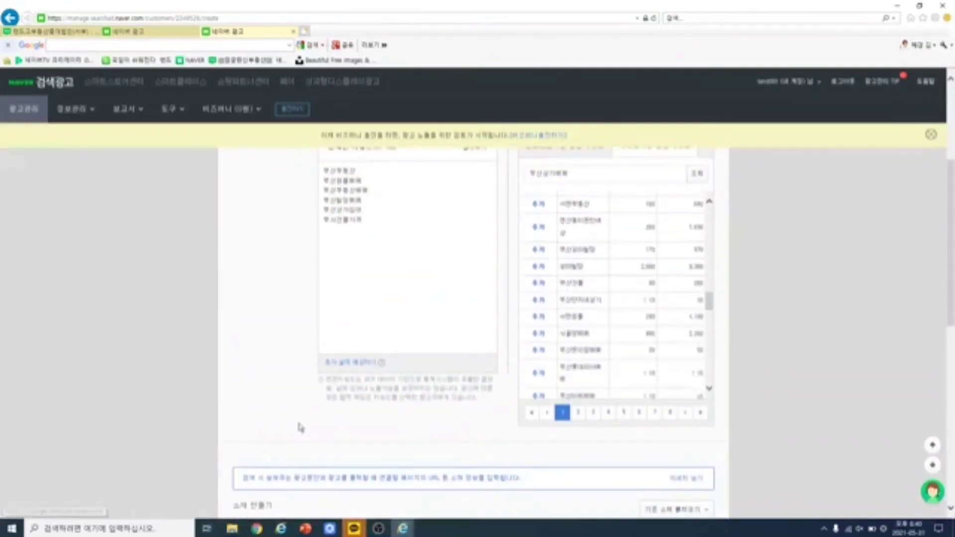
pyautogui.scroll(-7, 300, 427)
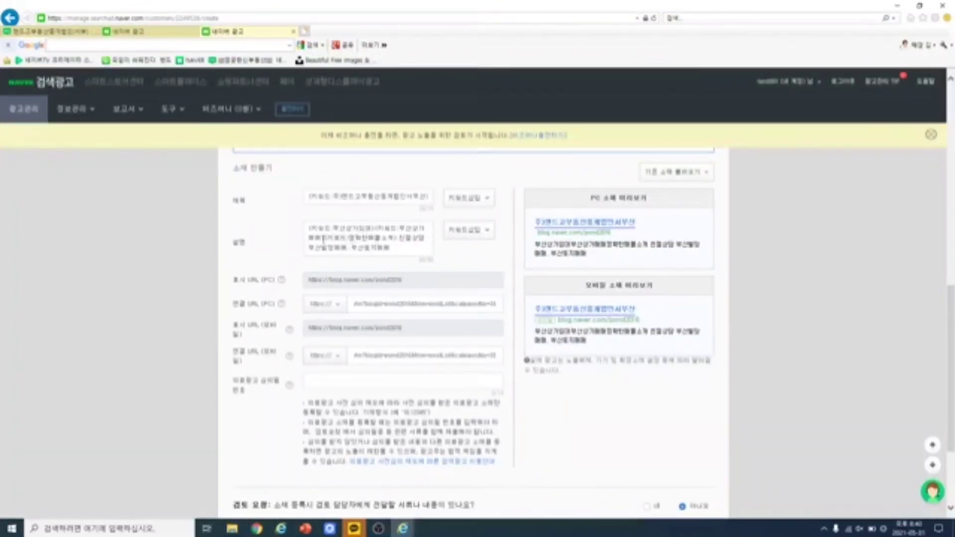
pyautogui.click(324, 239)
pyautogui.press('BackSpace')
pyautogui.press('BackSpace')
pyautogui.press('BackSpace')
pyautogui.press('BackSpace')
pyautogui.press('BackSpace')
pyautogui.press('BackSpace')
pyautogui.press('BackSpace')
pyautogui.press('BackSpace')
pyautogui.press('BackSpace')
pyautogui.press('BackSpace')
pyautogui.press('BackSpace')
pyautogui.press('BackSpace')
pyautogui.press('BackSpace')
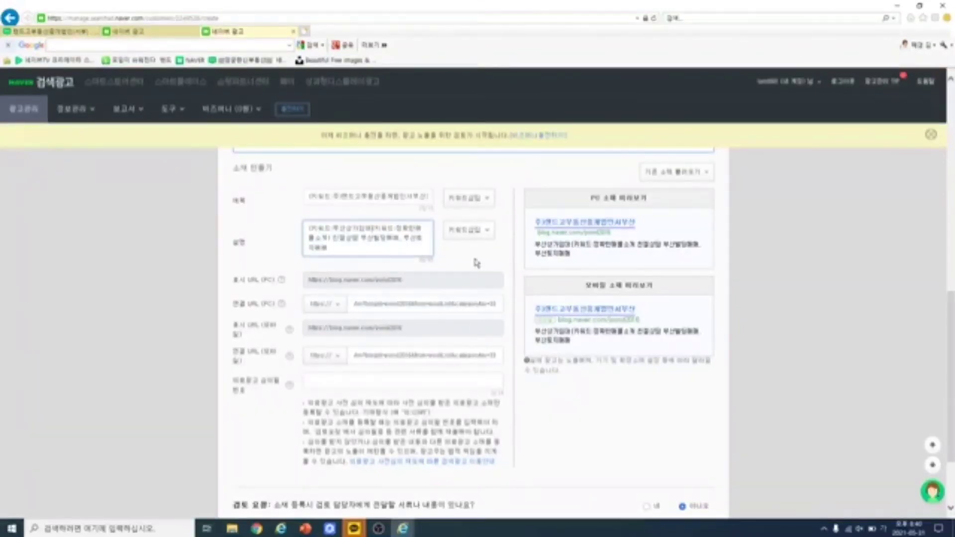
# Remove the 키워드 prefix and the braces around 정확한매물소개 in the description, keeping it as plain text after 부산상가임대.
pyautogui.press('BackSpace')
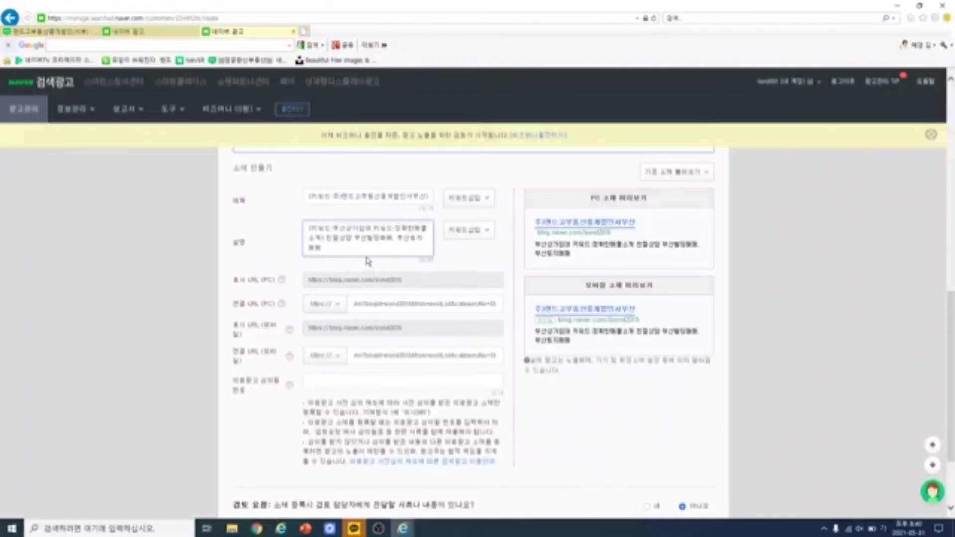
pyautogui.press('BackSpace')
pyautogui.press('BackSpace')
pyautogui.press('BackSpace')
pyautogui.press('BackSpace')
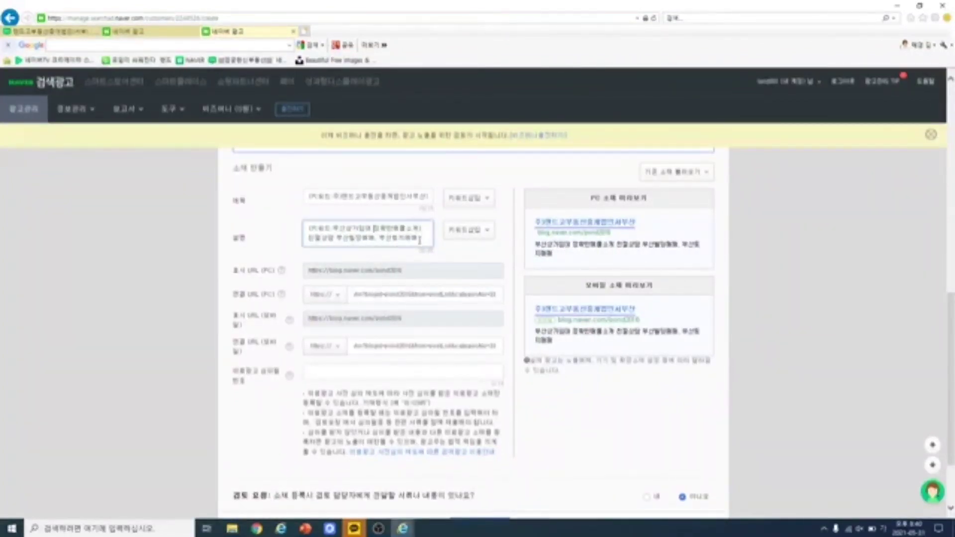
pyautogui.click(422, 228)
pyautogui.press('BackSpace')
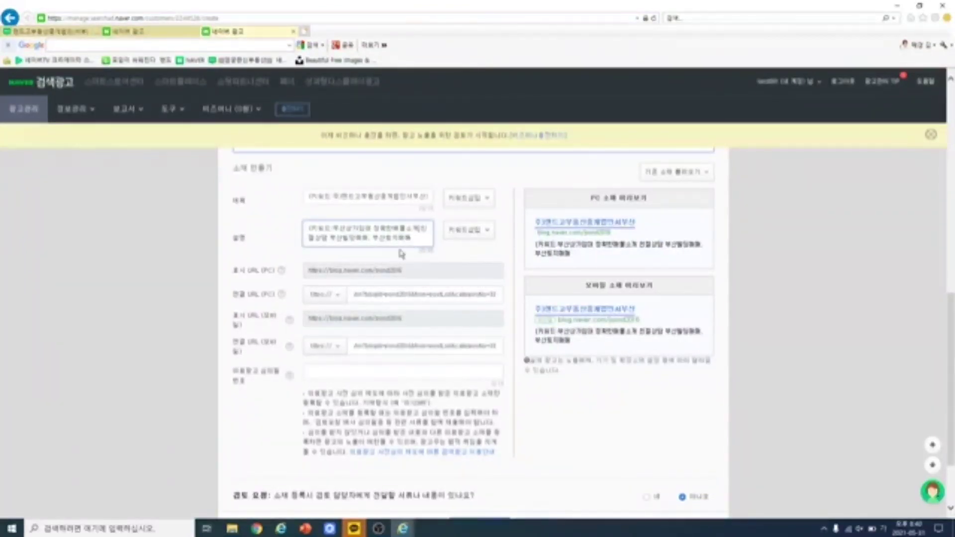
# Try to create the ad with the shortened description.
pyautogui.scroll(-2, 420, 286)
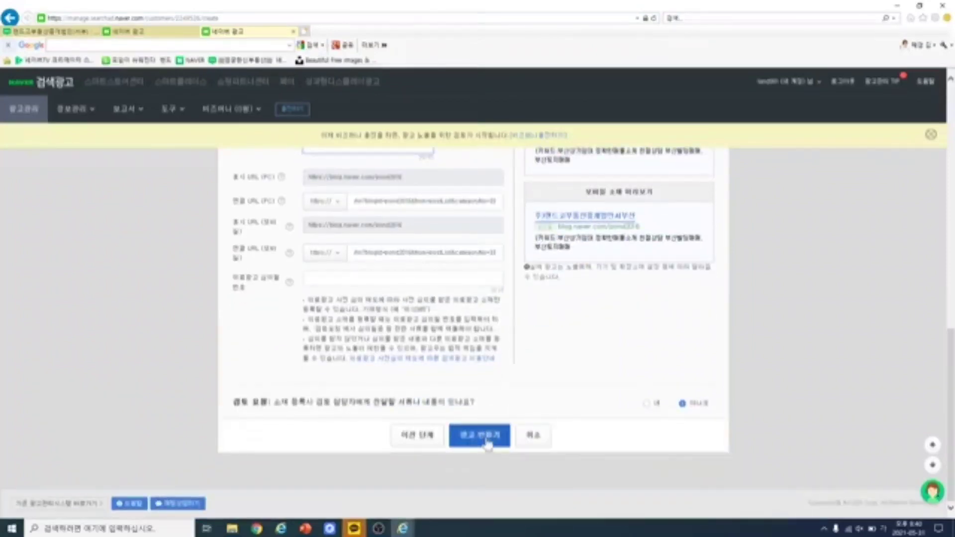
pyautogui.click(487, 438)
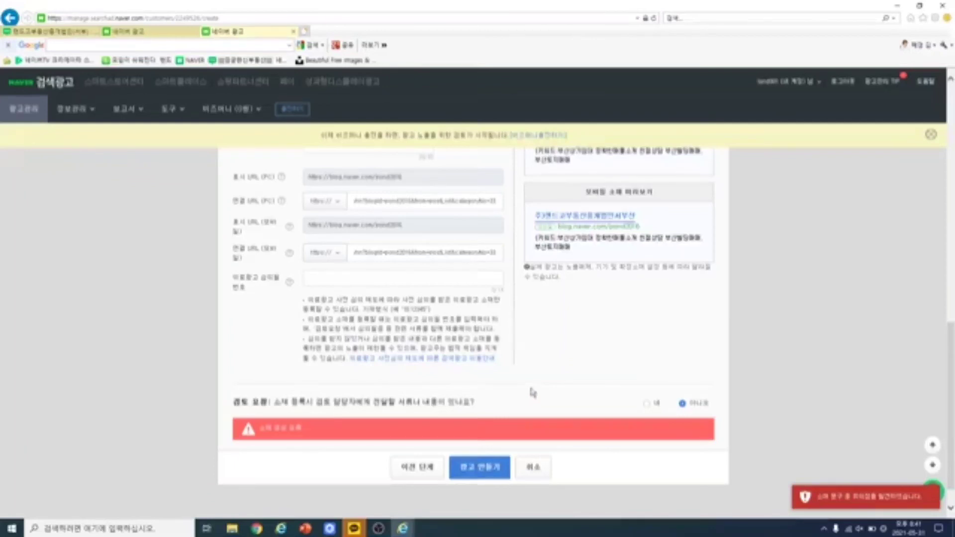
# Replace the ad creative's PC connection URL with the display address blog.naver.com/pond2016.
pyautogui.scroll(3, 542, 390)
pyautogui.scroll(1, 565, 359)
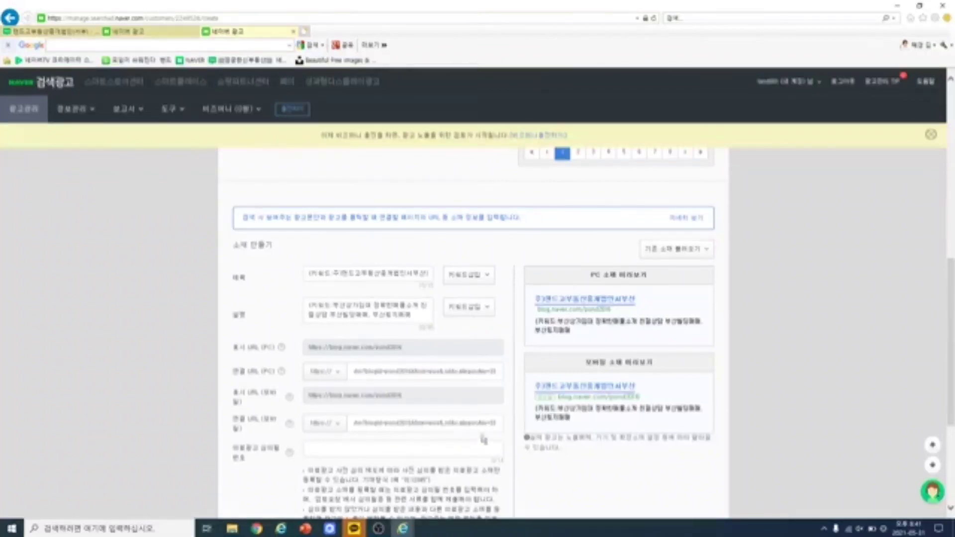
pyautogui.click(500, 374)
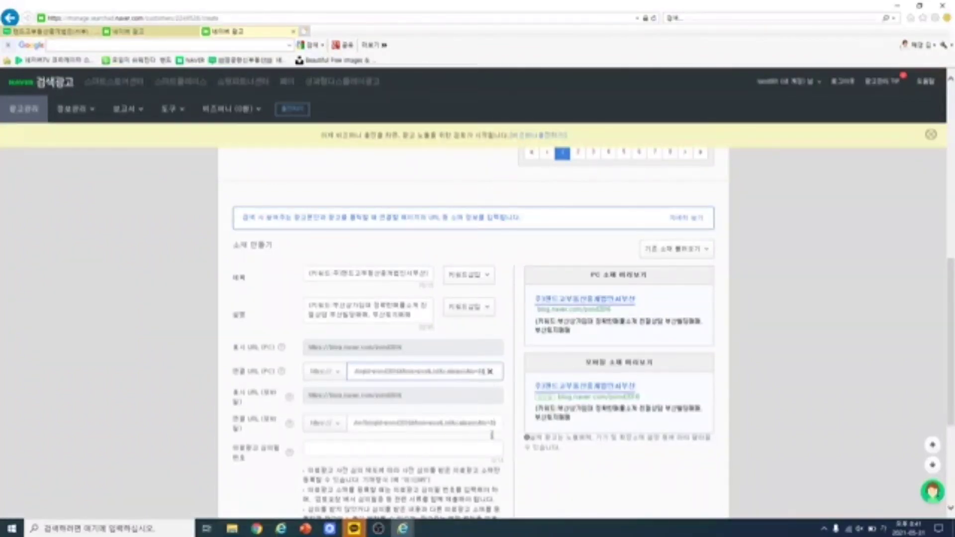
pyautogui.click(491, 374)
pyautogui.moveTo(402, 348); pyautogui.dragTo(264, 356)
pyautogui.rightClick(348, 350)
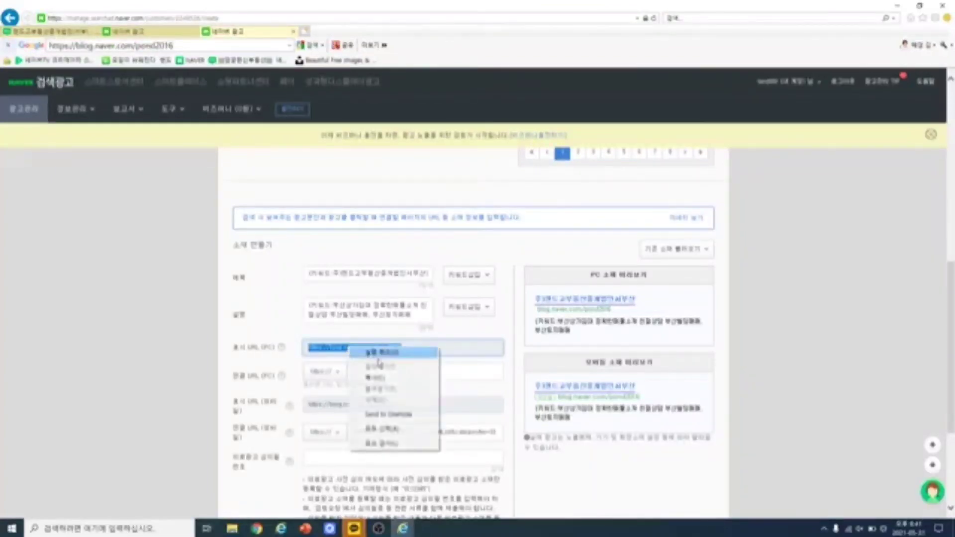
pyautogui.click(373, 392)
pyautogui.click(369, 374)
pyautogui.rightClick(369, 375)
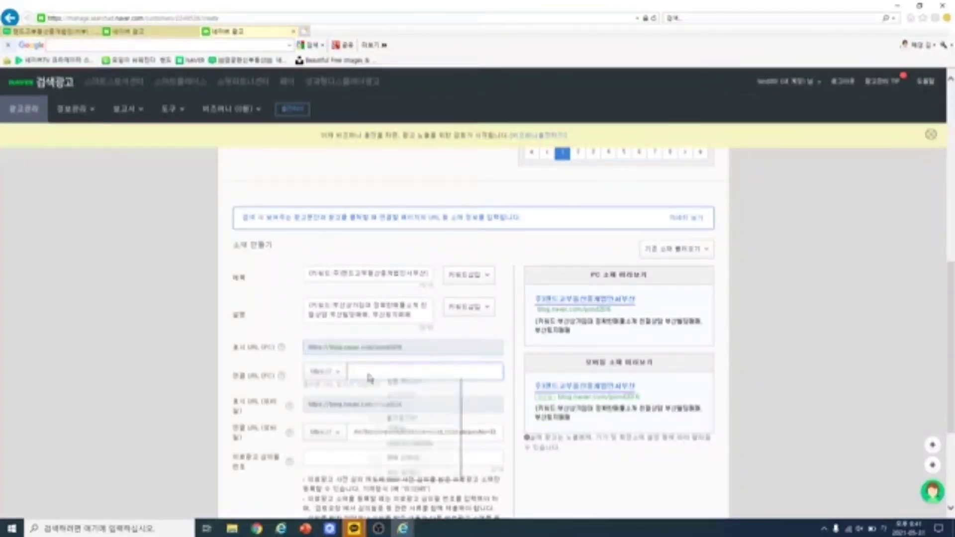
pyautogui.click(403, 416)
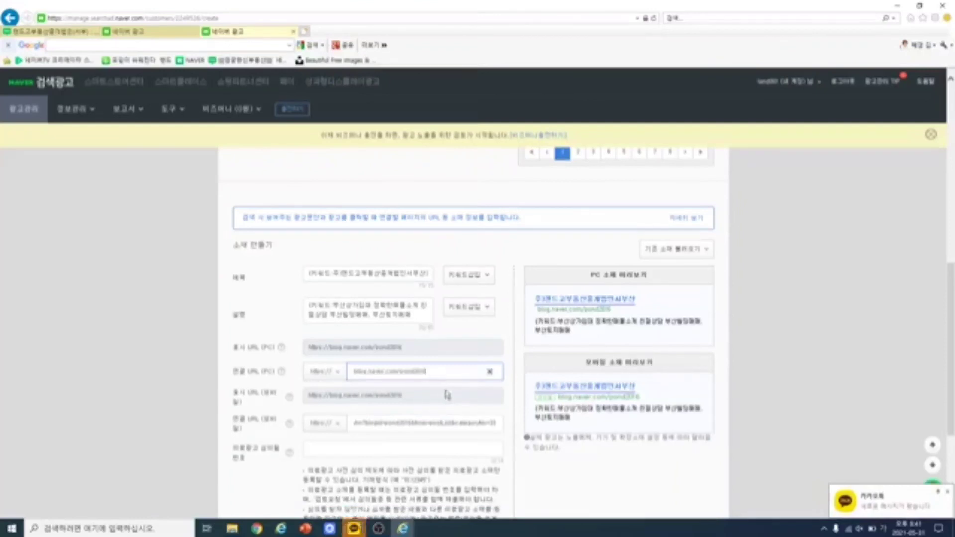
# Replace the mobile connection URL with blog.naver.com/pond2016 and try to create the ad again.
pyautogui.scroll(-3, 441, 396)
pyautogui.click(481, 292)
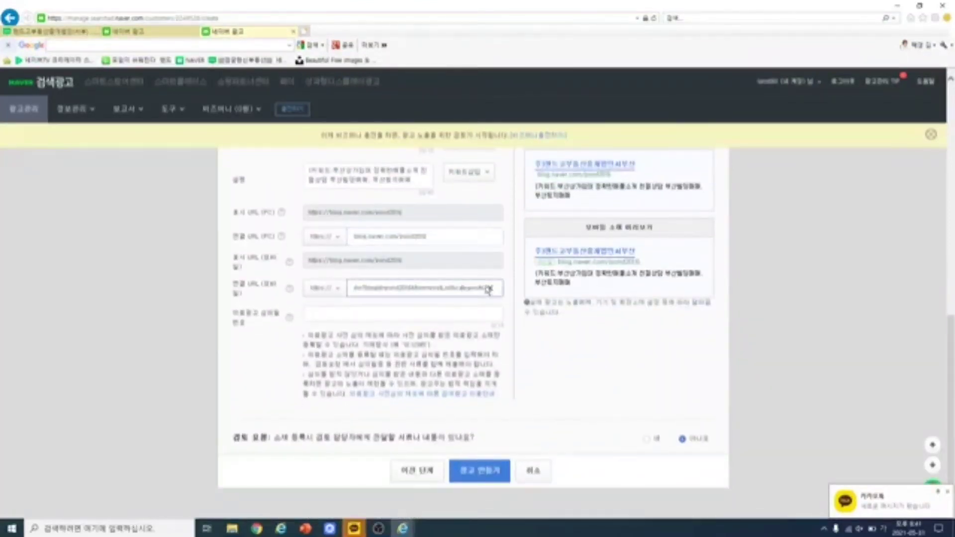
pyautogui.click(490, 288)
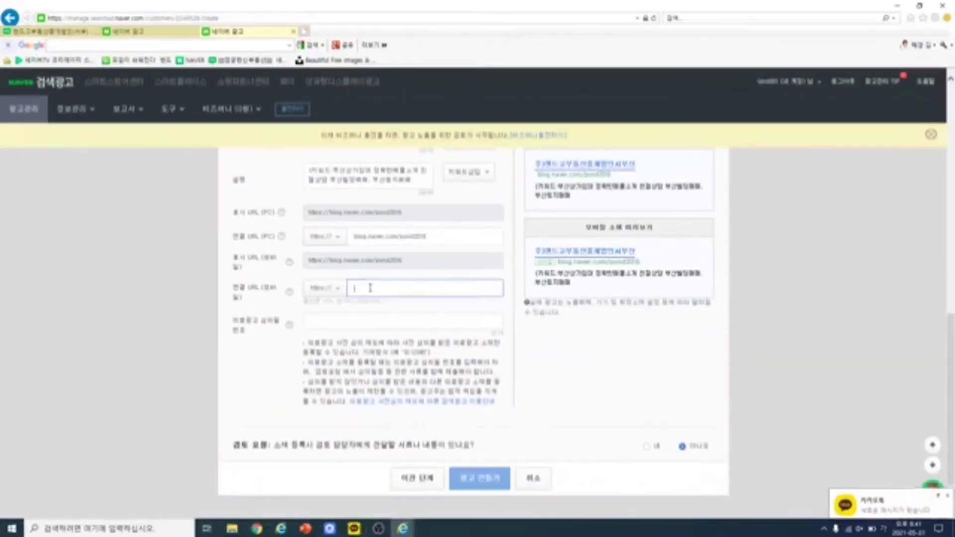
pyautogui.rightClick(370, 287)
pyautogui.click(422, 331)
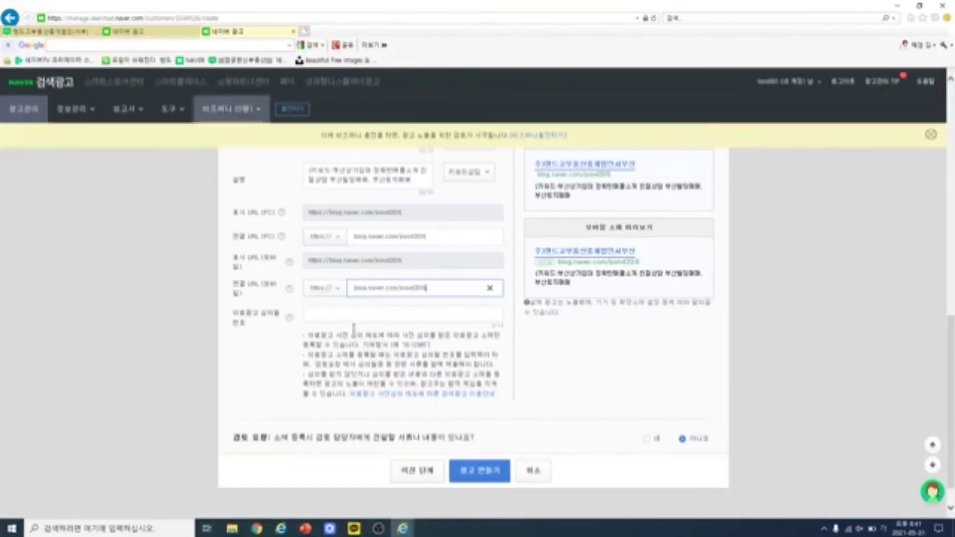
pyautogui.click(482, 478)
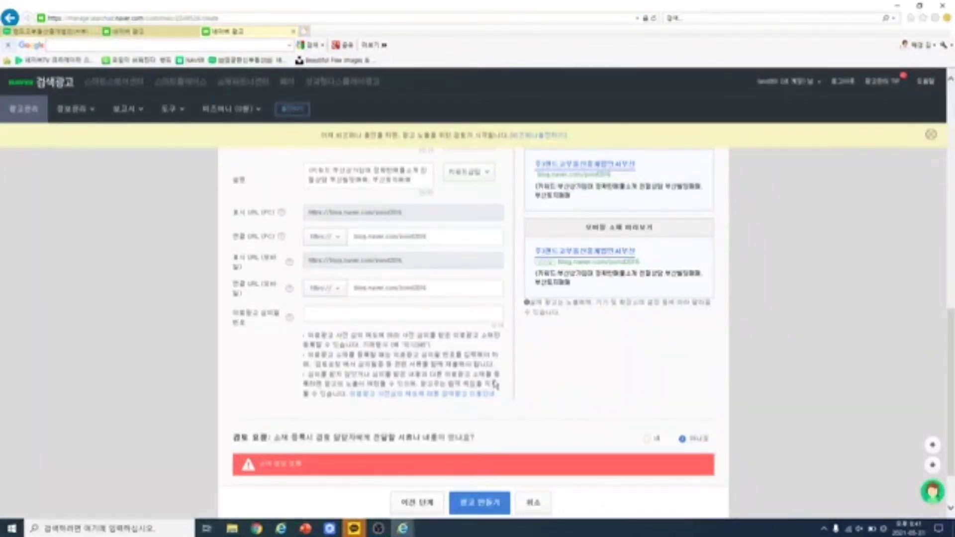
# Remove the leading brace and 키워드 prefix from the description so it starts with 부산상가임대.
pyautogui.scroll(2, 495, 384)
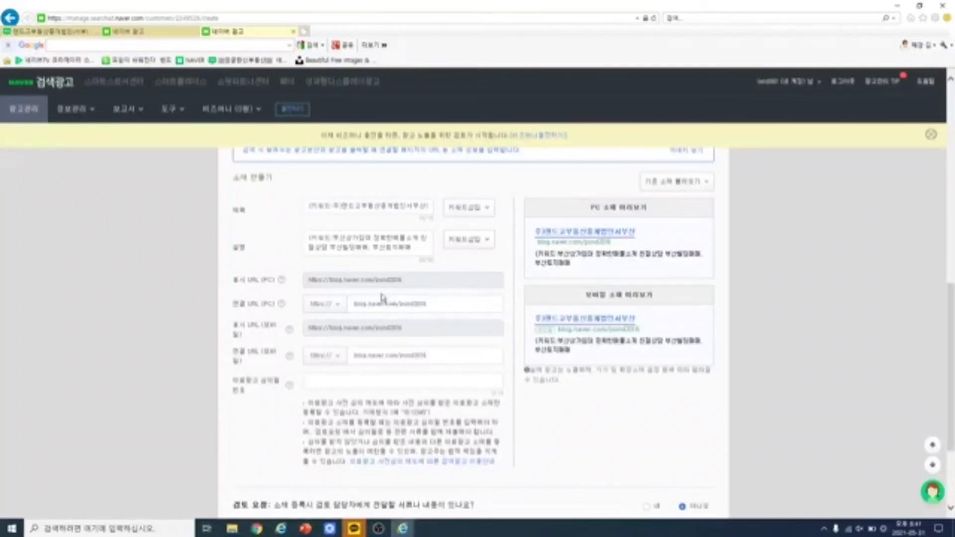
pyautogui.click(335, 238)
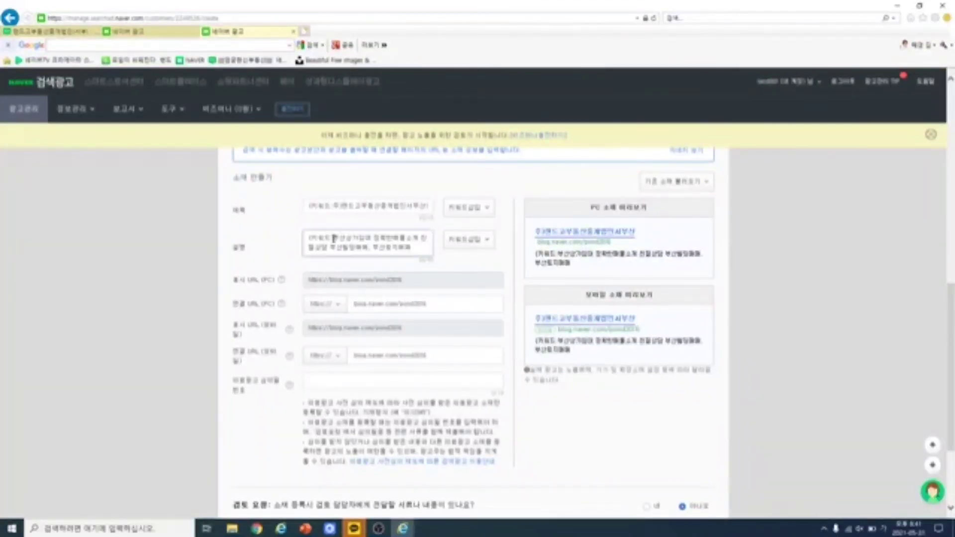
pyautogui.press('BackSpace')
pyautogui.press('BackSpace')
pyautogui.press('BackSpace')
pyautogui.press('BackSpace')
pyautogui.press('BackSpace')
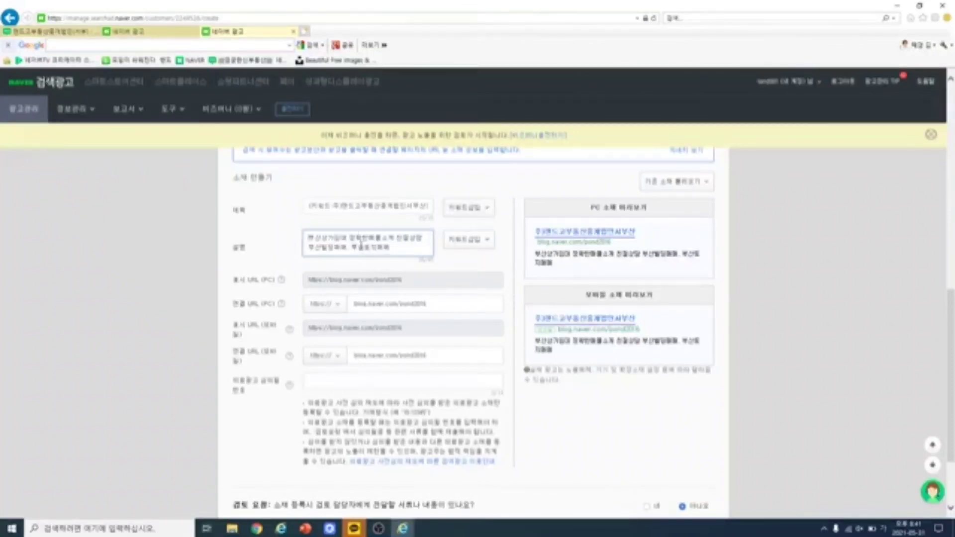
# Add commas after 부산상가임대 and 정확한매물소개 in the ad description.
pyautogui.click(347, 238)
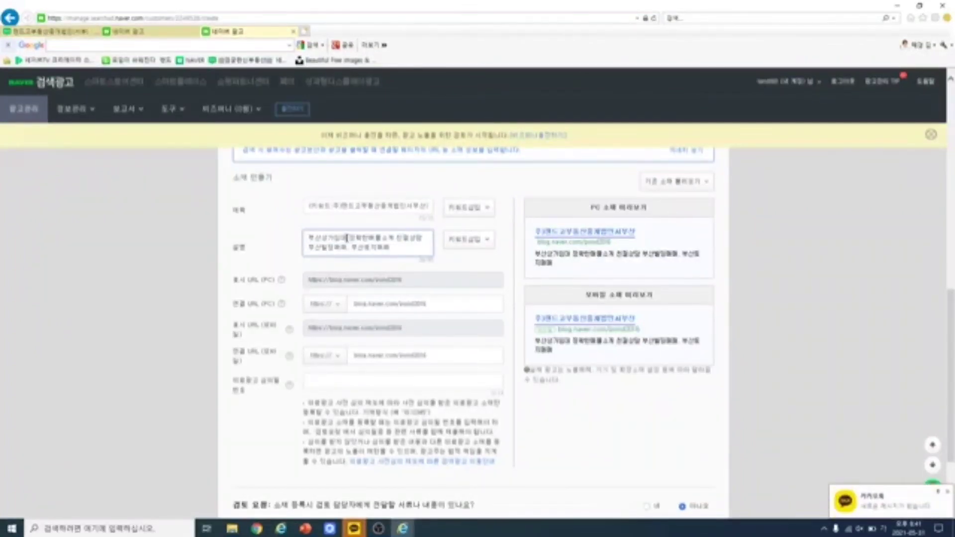
pyautogui.write(',')
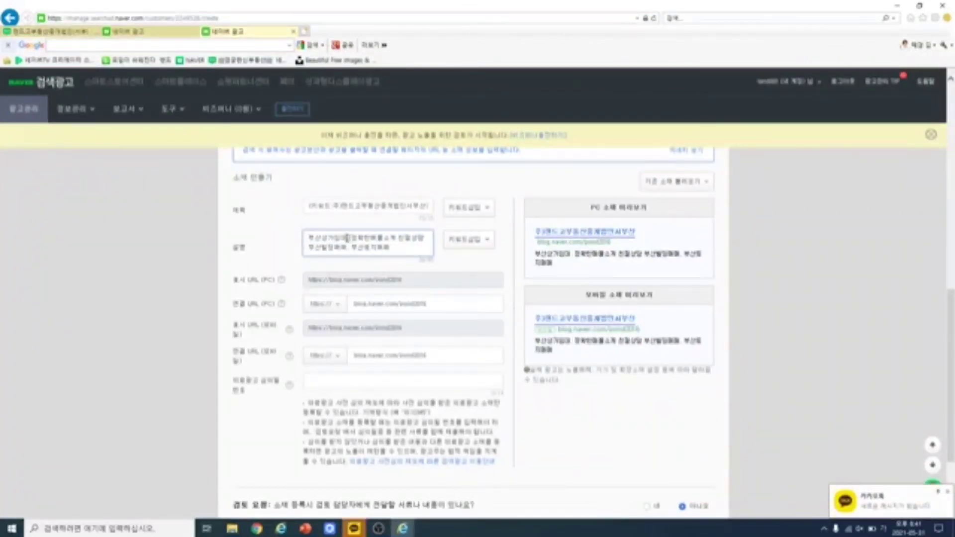
pyautogui.click(393, 238)
pyautogui.write(',')
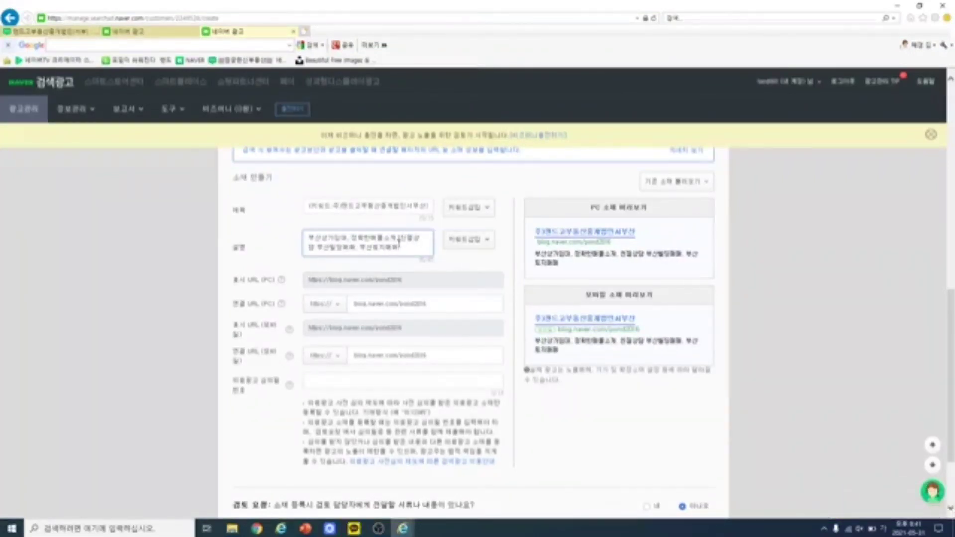
# Insert a keyword placeholder with the substitute keyword 부산재개발 at the end of the description and try to create the ad.
pyautogui.click(455, 241)
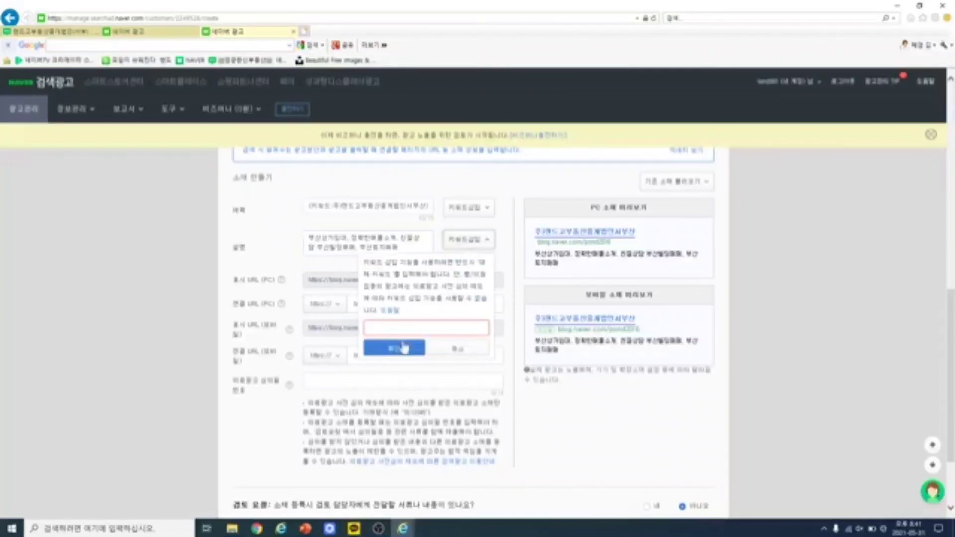
pyautogui.write('키워')
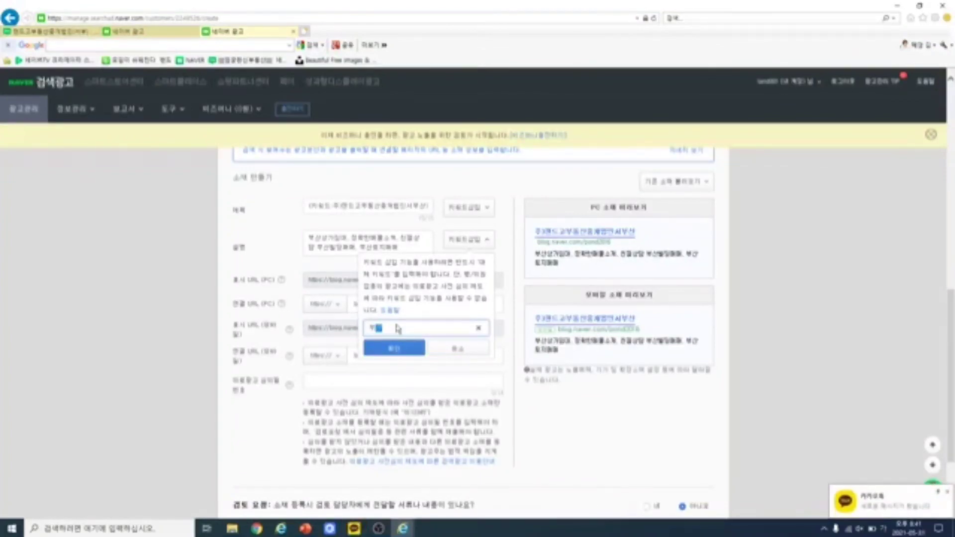
pyautogui.write('산여자탐')
pyautogui.click(394, 347)
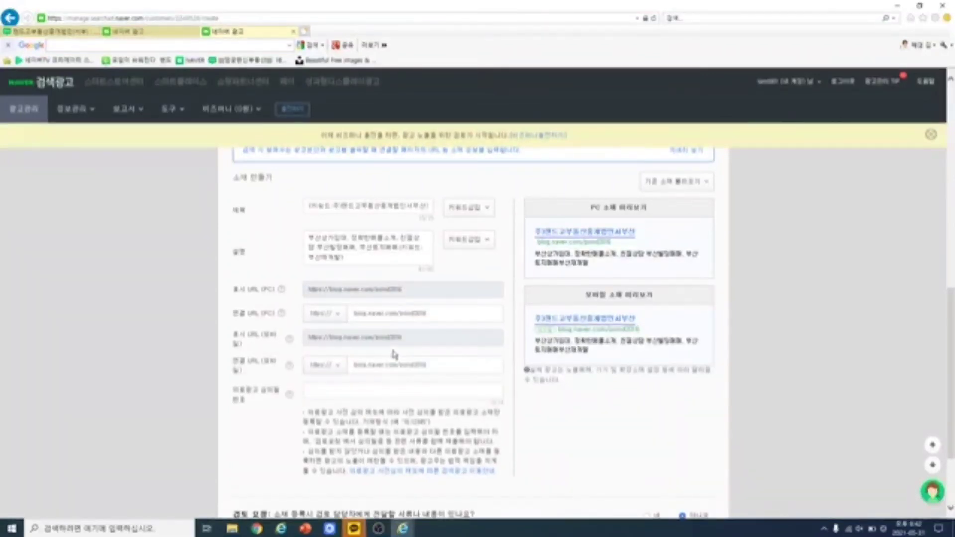
pyautogui.scroll(-2, 550, 414)
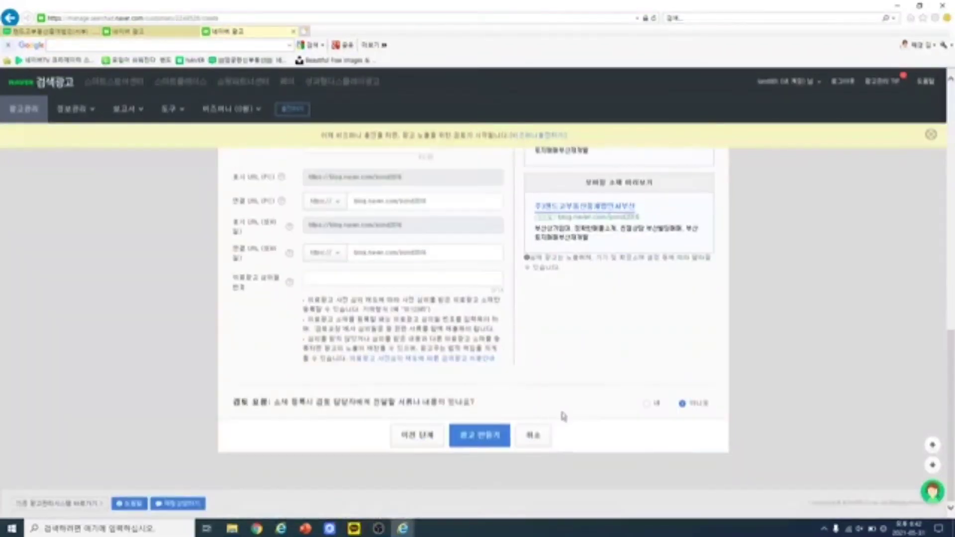
pyautogui.click(473, 440)
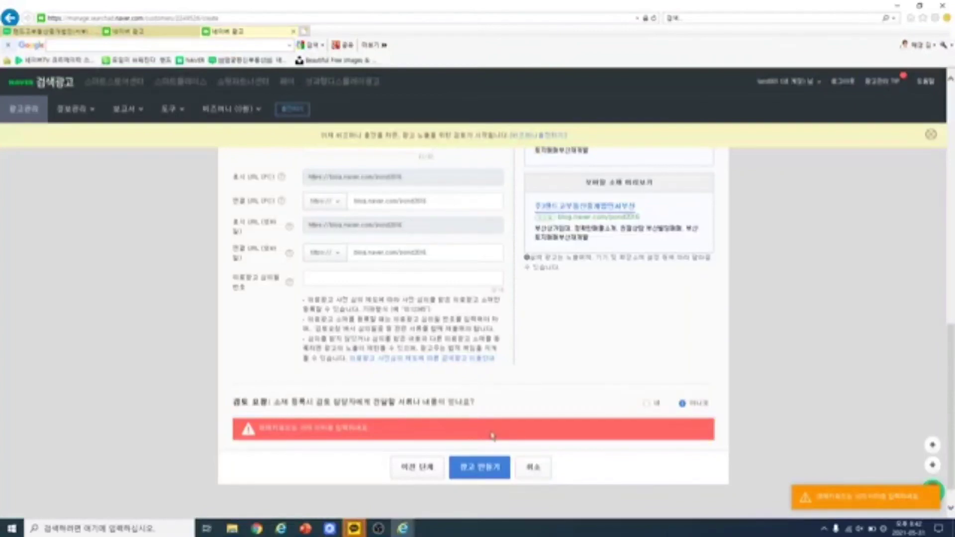
# Shorten 부산부동산매매 in the selected keyword list to 부동산매매, keeping it on its own line.
pyautogui.scroll(4, 510, 410)
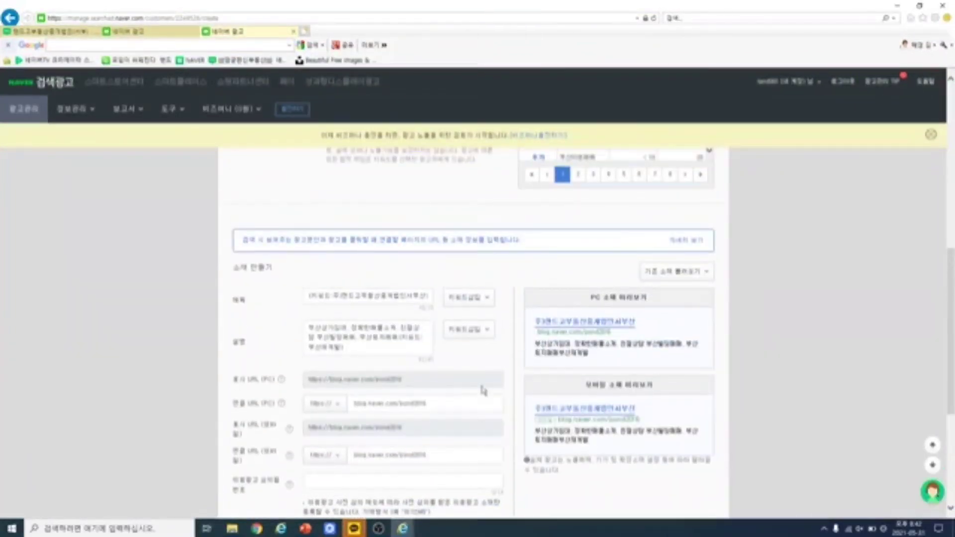
pyautogui.scroll(6, 451, 394)
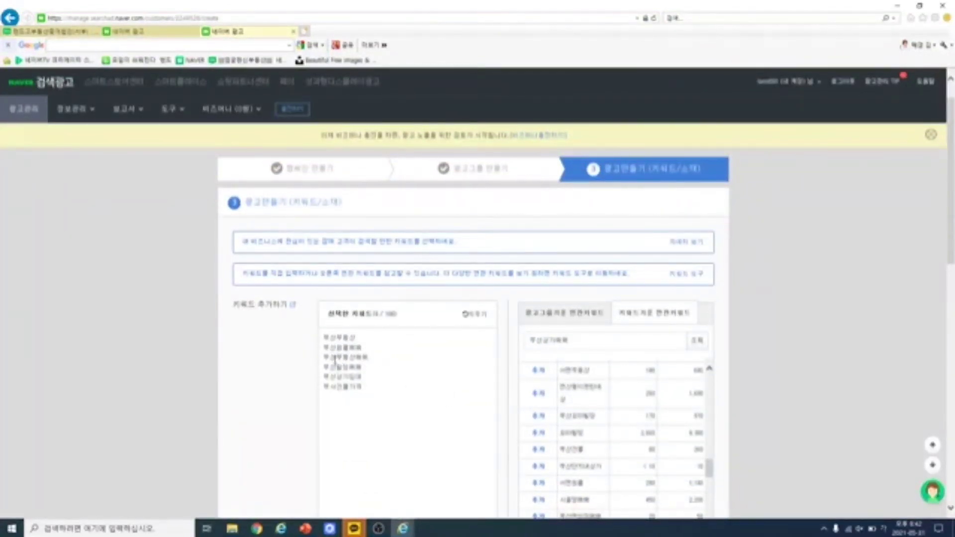
pyautogui.press('BackSpace')
pyautogui.press('BackSpace')
pyautogui.press('BackSpace')
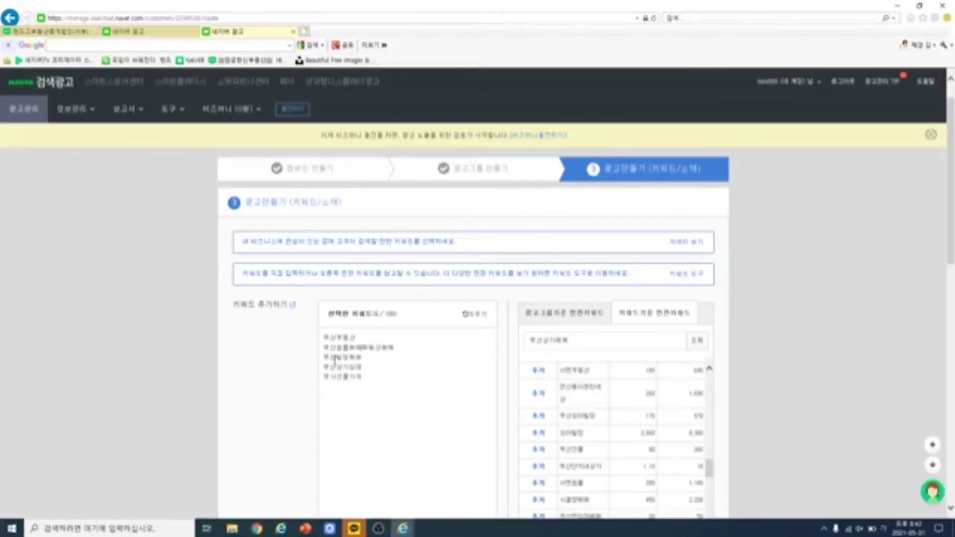
pyautogui.press('Return')
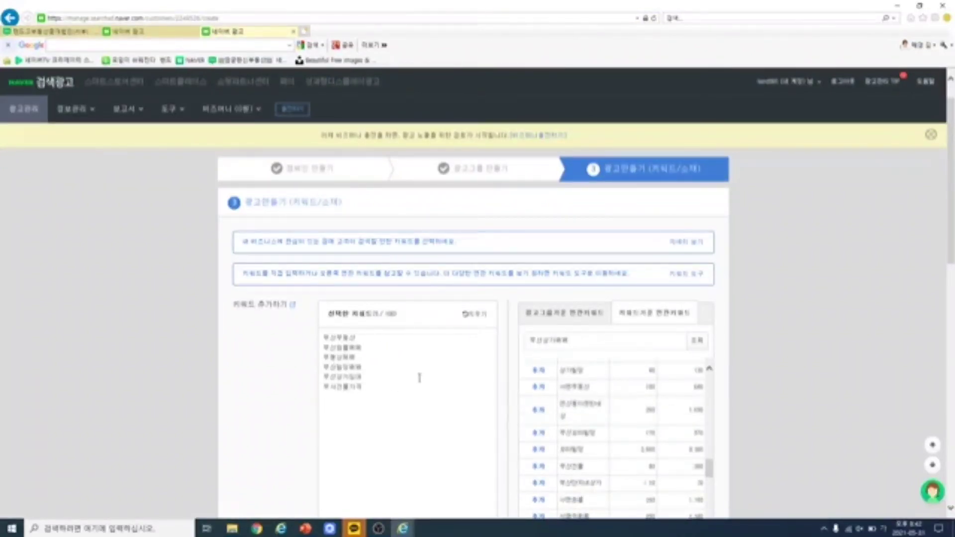
# Switch the 검토 요청 answer to 네 and back to 아니요, and try to create the ad.
pyautogui.scroll(-10, 421, 378)
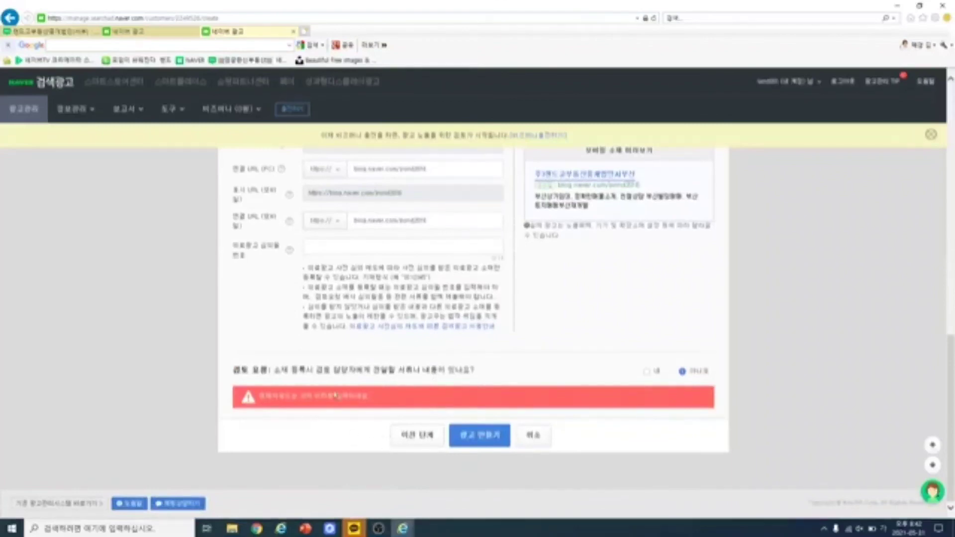
pyautogui.click(647, 373)
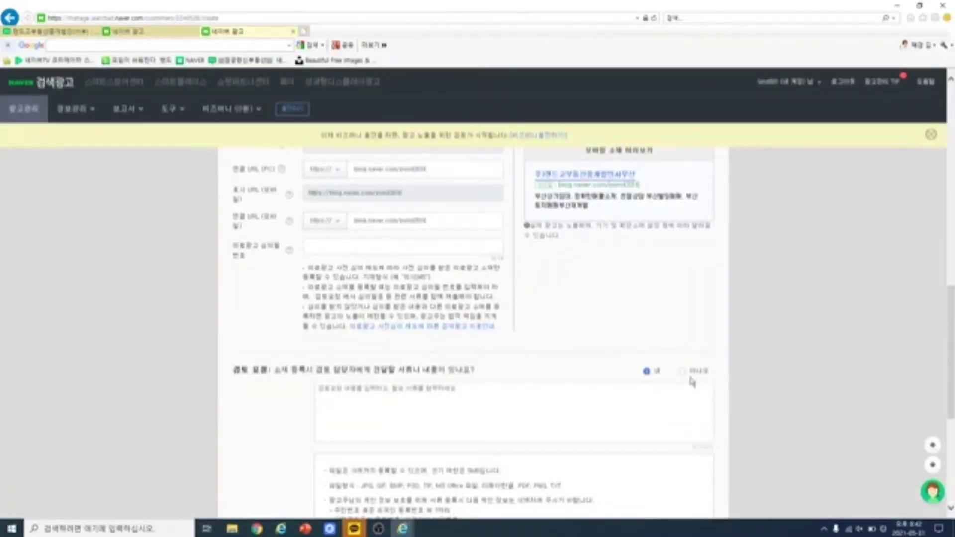
pyautogui.click(685, 374)
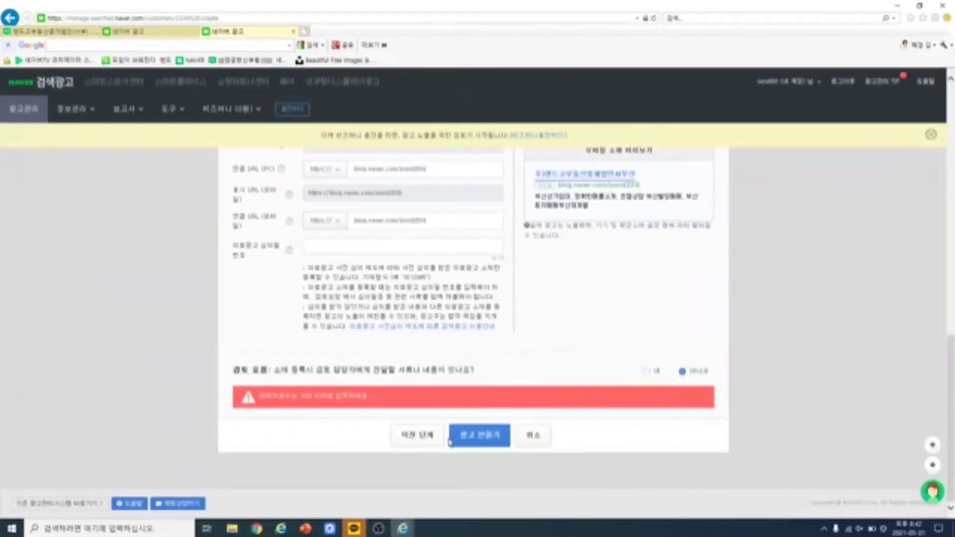
pyautogui.click(481, 443)
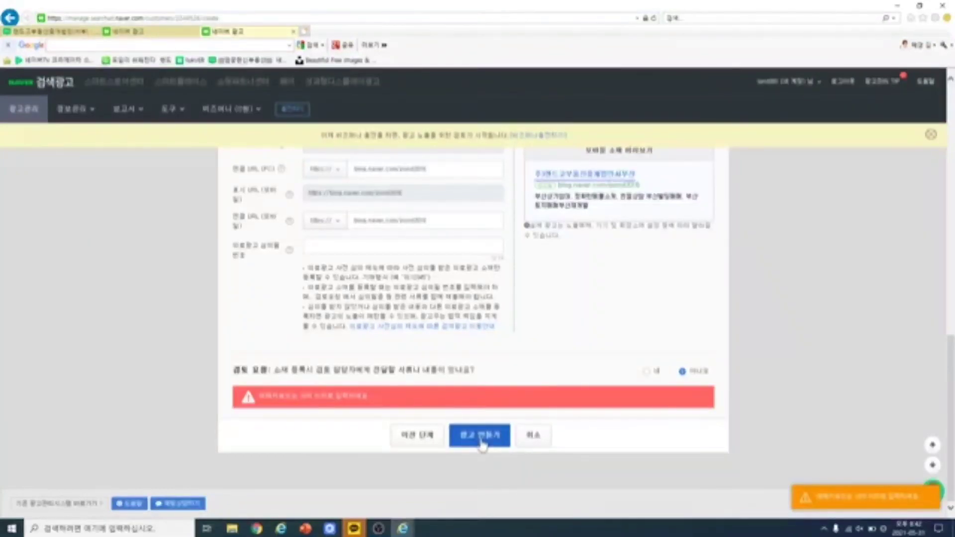
# Delete the 부산재개발 keyword insertion from the end of the description, leaving it ending in 부산토지매매.
pyautogui.scroll(2, 484, 356)
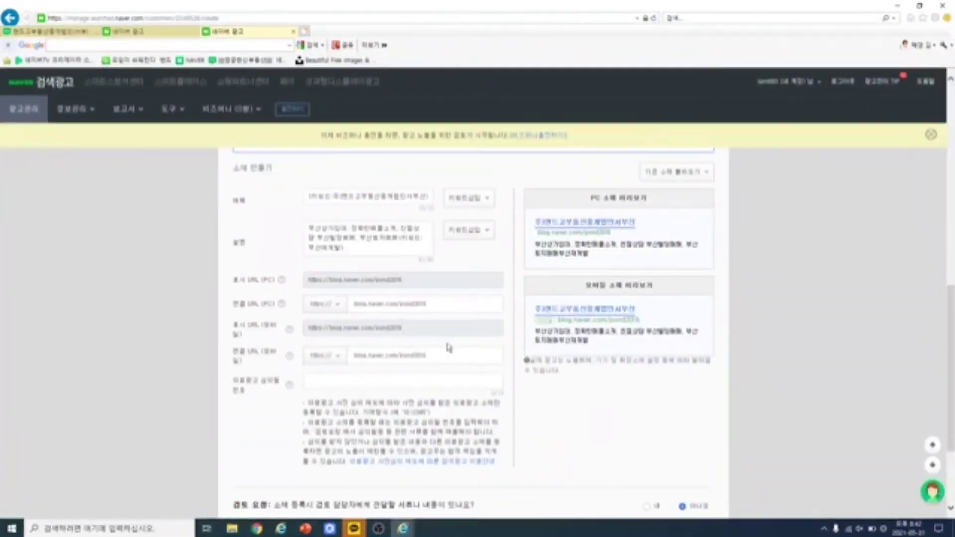
pyautogui.click(399, 239)
pyautogui.press('Delete')
pyautogui.press('Delete')
pyautogui.press('Delete')
pyautogui.press('Delete')
pyautogui.press('Delete')
pyautogui.press('Delete')
pyautogui.press('Delete')
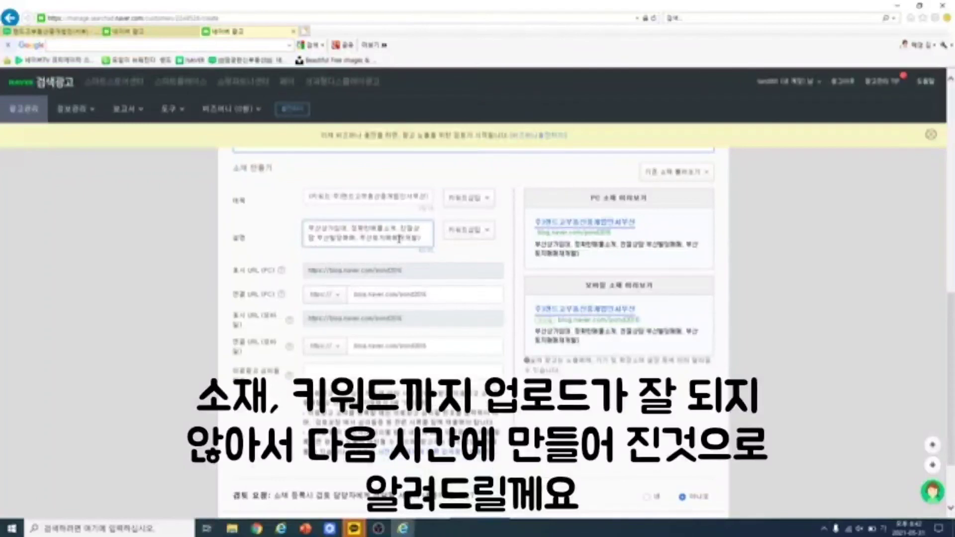
pyautogui.press('Delete')
pyautogui.press('Delete')
pyautogui.press('Delete')
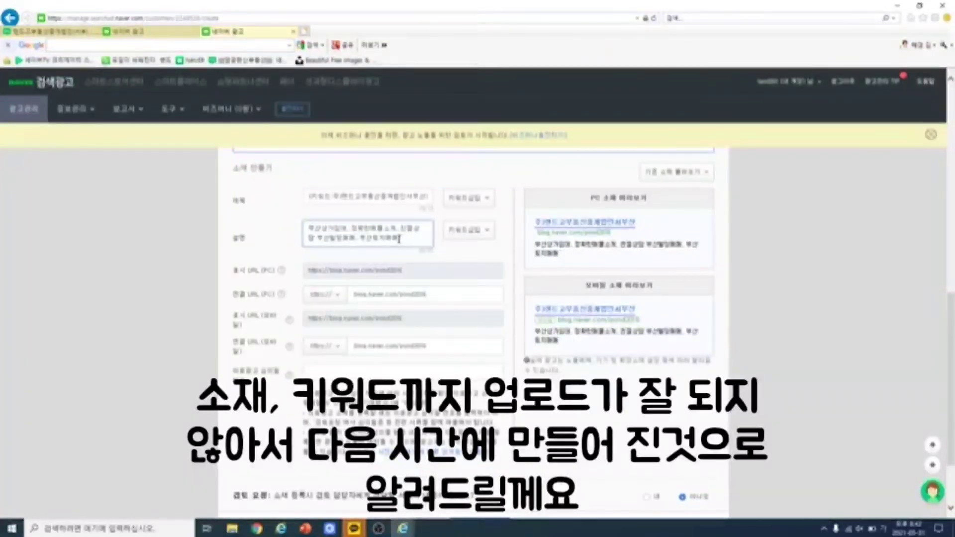
# Try to create the ad with the plain-text, comma-separated description.
pyautogui.scroll(-2, 442, 326)
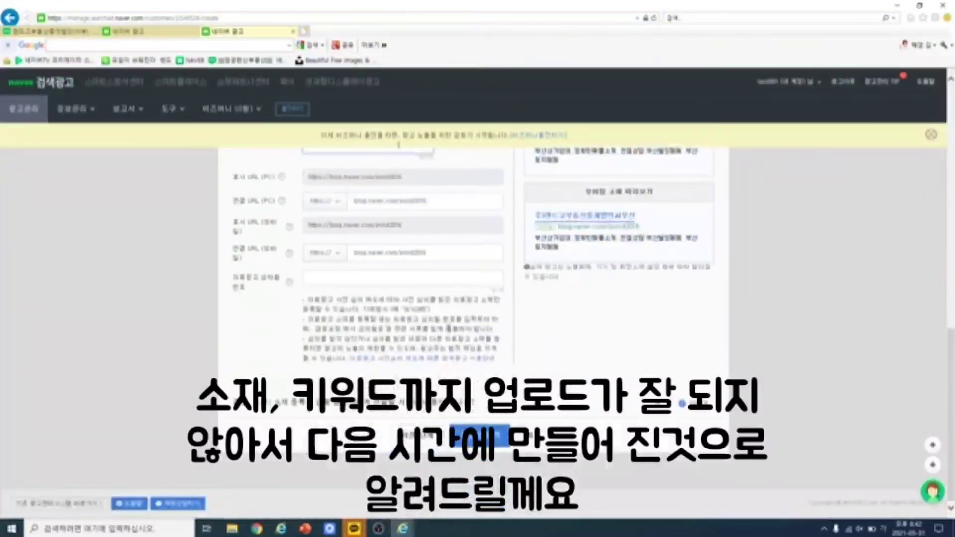
pyautogui.click(500, 437)
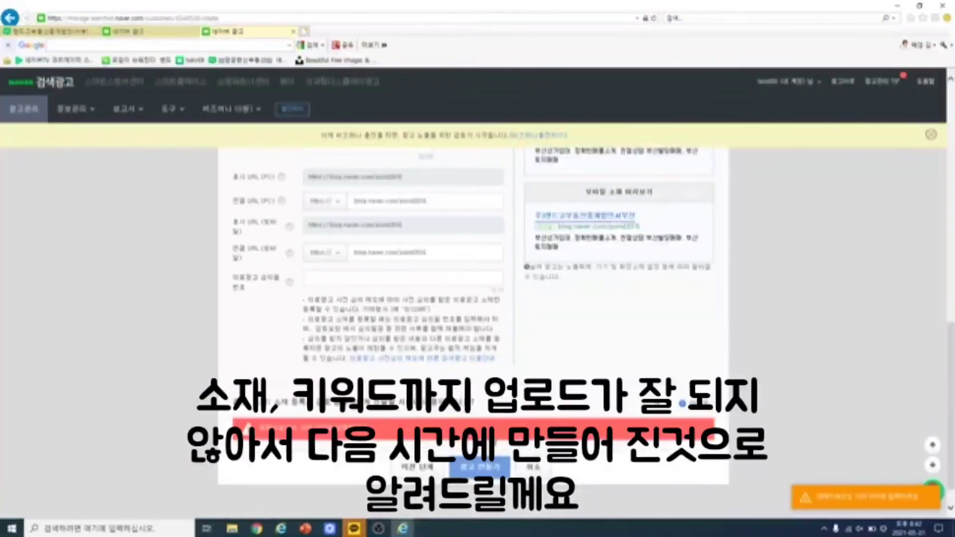
pyautogui.scroll(3, 463, 415)
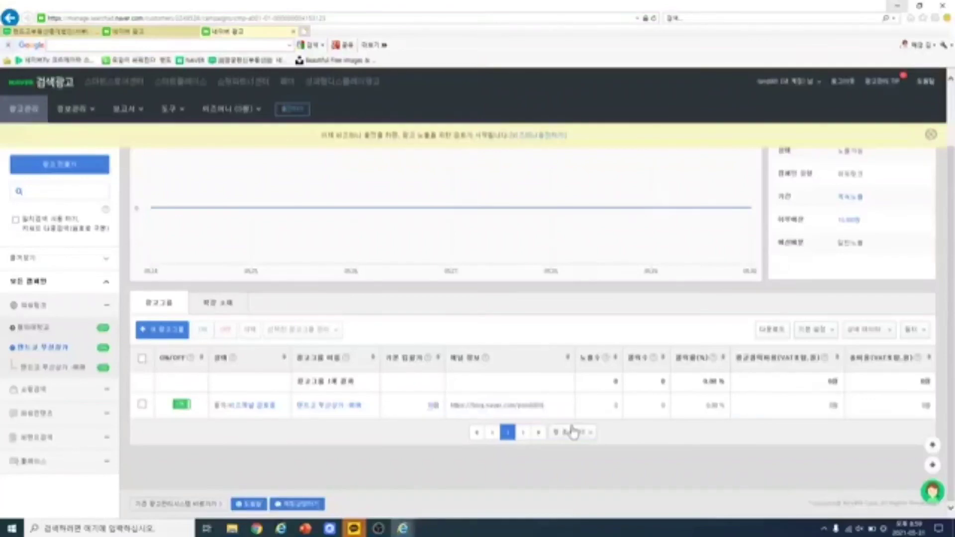
# View the ad groups of the 동의대학교 campaign and of the 랜드고 부산상가 campaign.
pyautogui.click(22, 327)
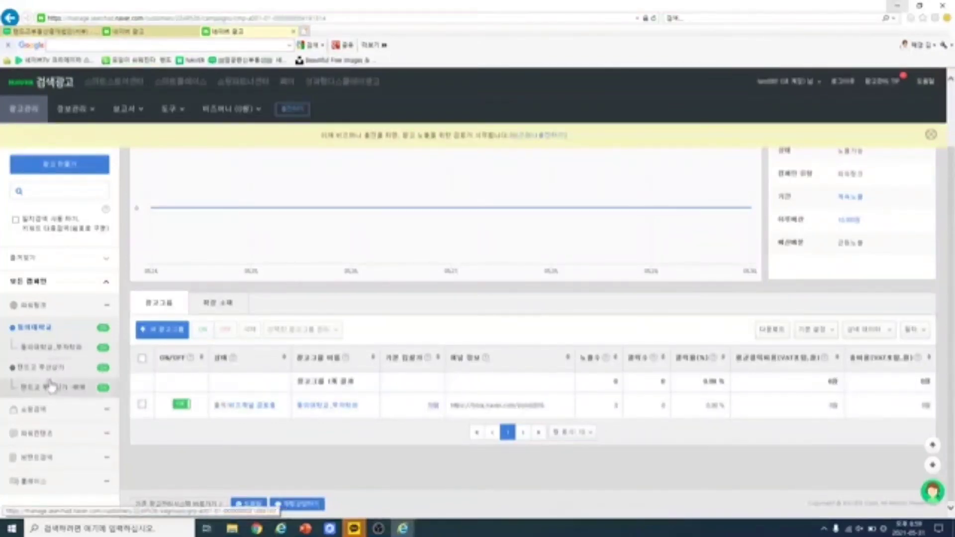
pyautogui.click(40, 369)
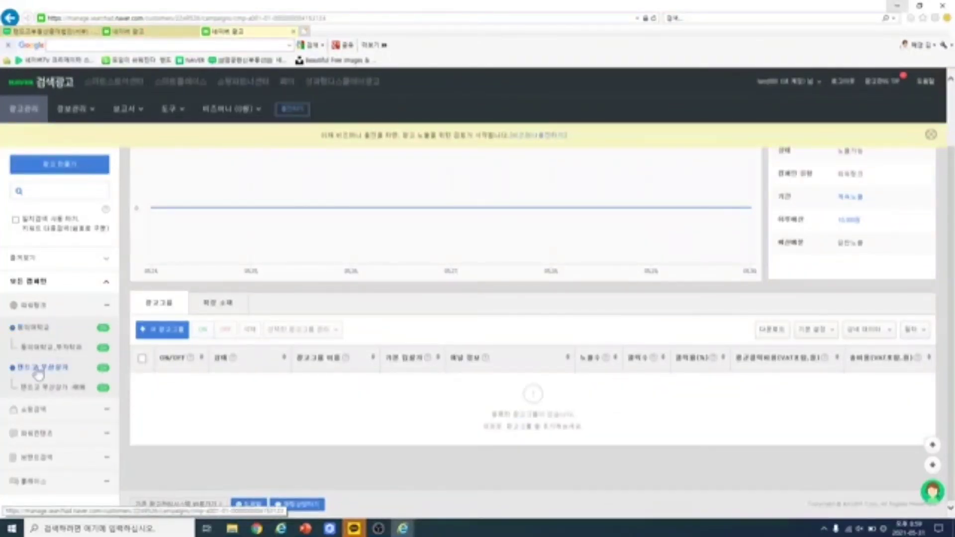